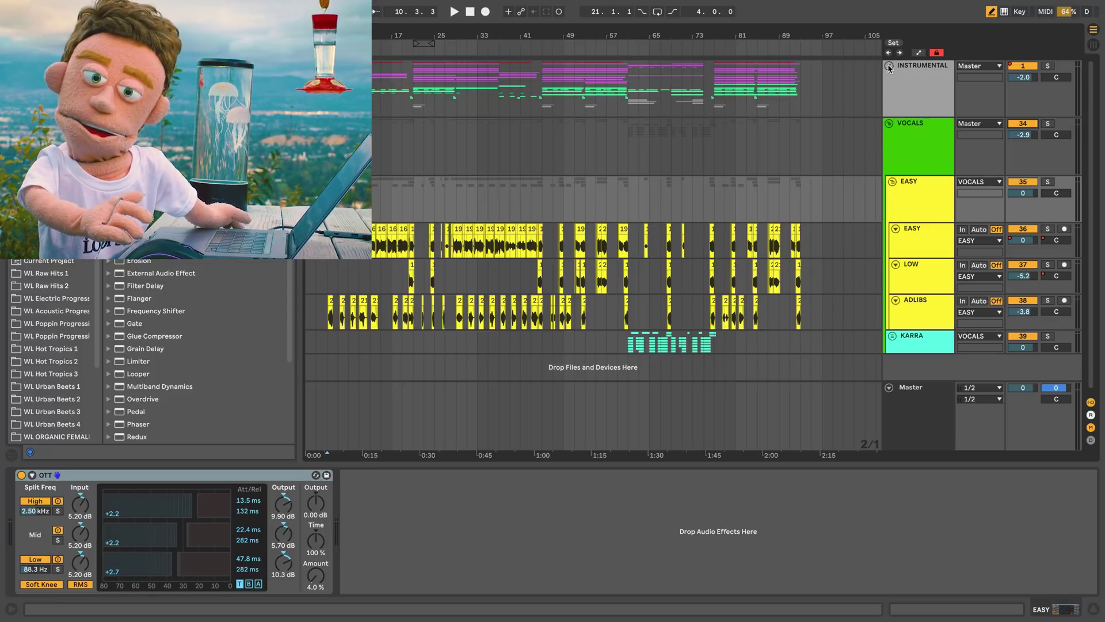
- Inspect the VOCALS, EASY and KARRA groups, folding and unfolding KARRA and EASY
{"action": "left_click", "coordinate": [908, 151]}
{"action": "left_click", "coordinate": [923, 198]}
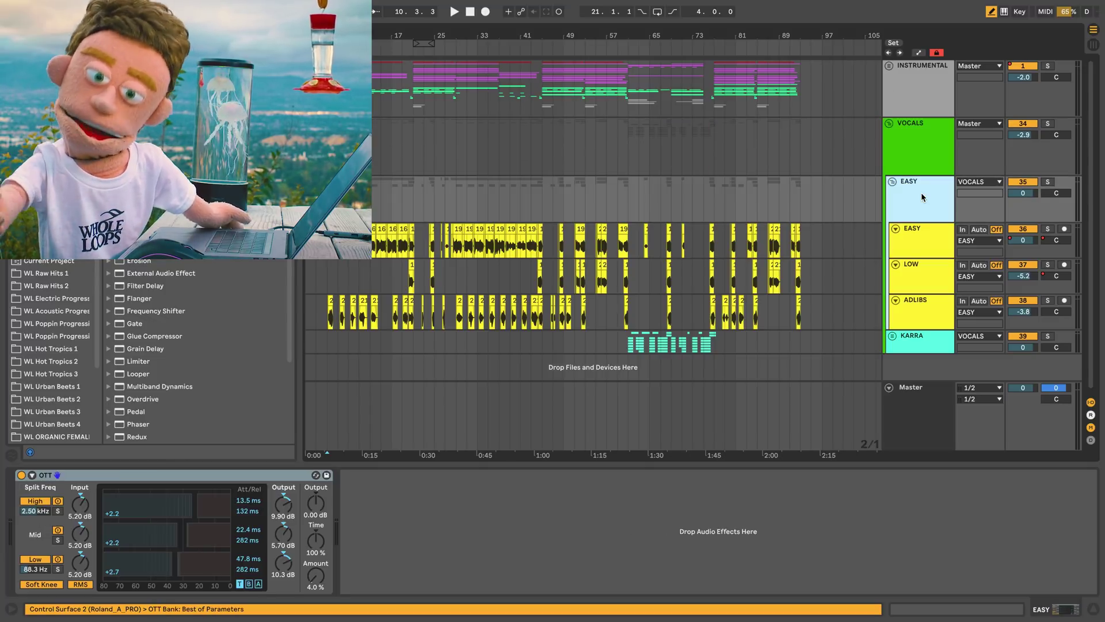
{"action": "left_click", "coordinate": [893, 335]}
{"action": "scroll", "coordinate": [897, 333], "scroll_direction": "down", "scroll_amount": 5}
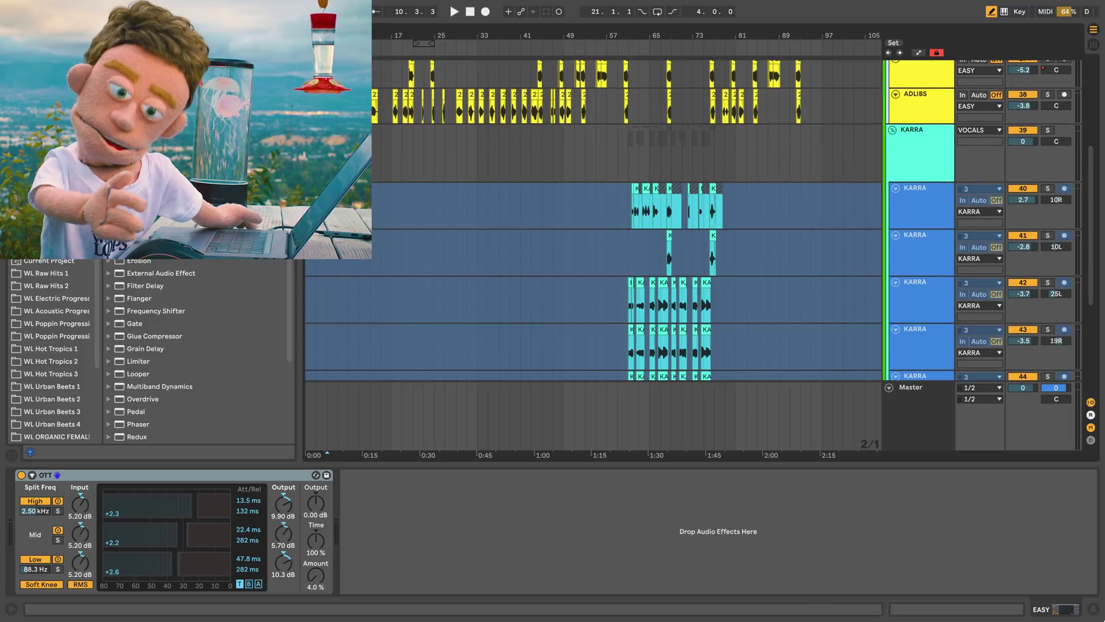
{"action": "left_click", "coordinate": [1099, 614]}
{"action": "left_click", "coordinate": [936, 241]}
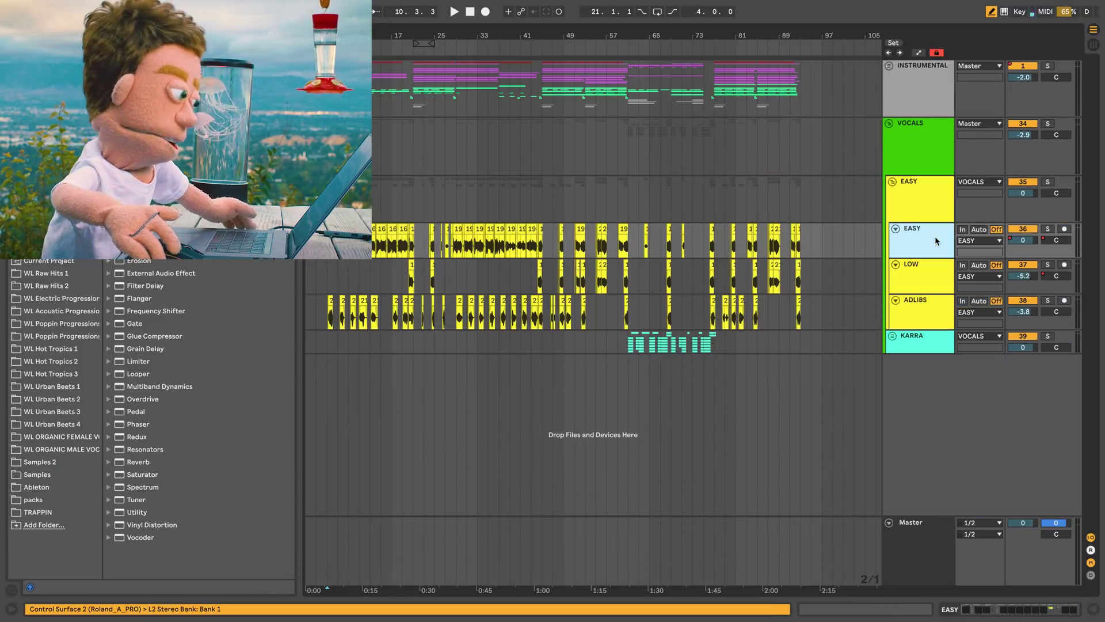
{"action": "left_click", "coordinate": [892, 182]}
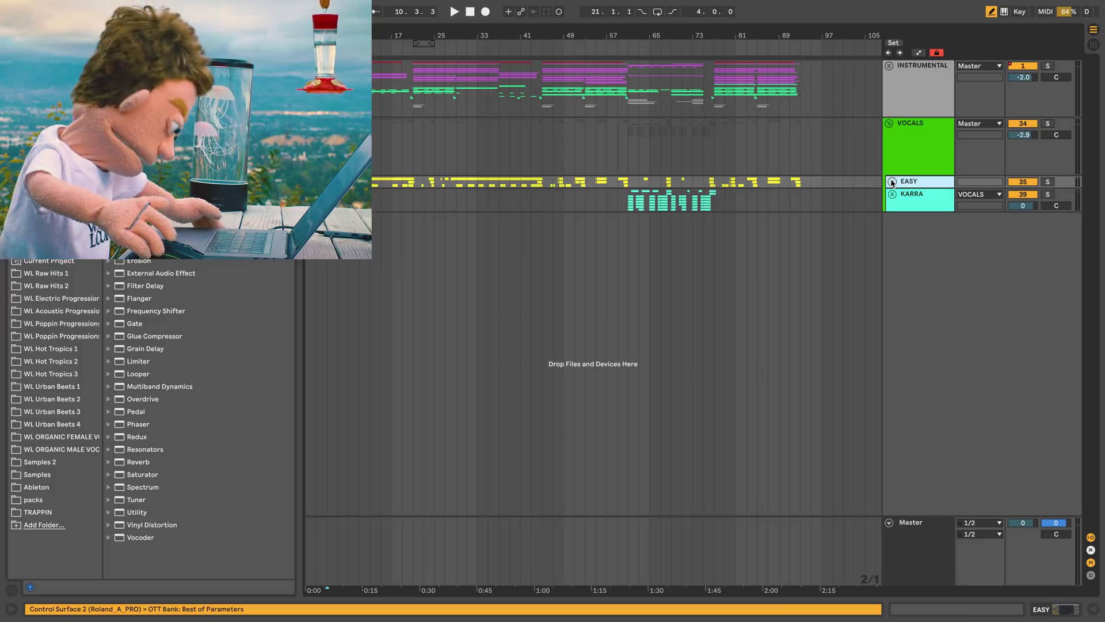
{"action": "left_click", "coordinate": [892, 182]}
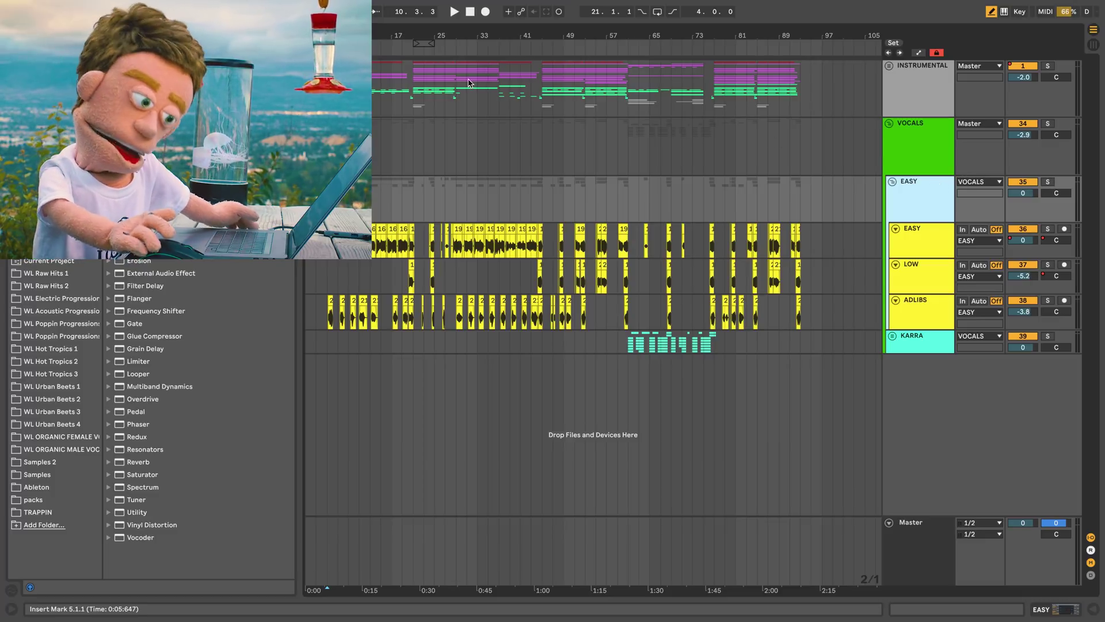
- Play the arrangement from bar 19 with the VOCALS group soloed
{"action": "left_click", "coordinate": [402, 75]}
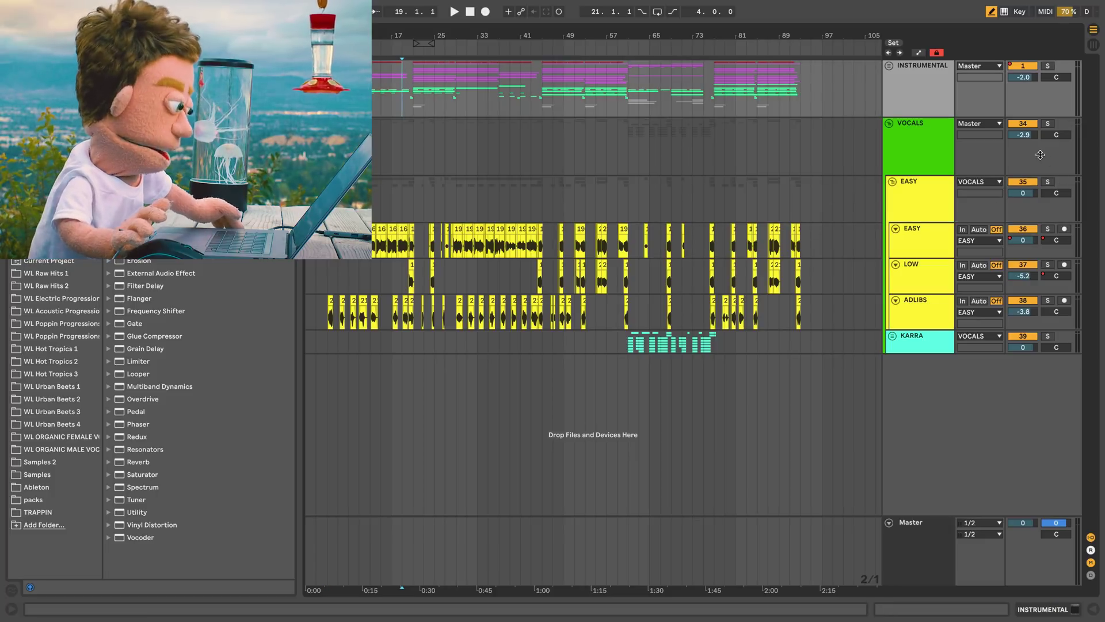
{"action": "key", "text": "space"}
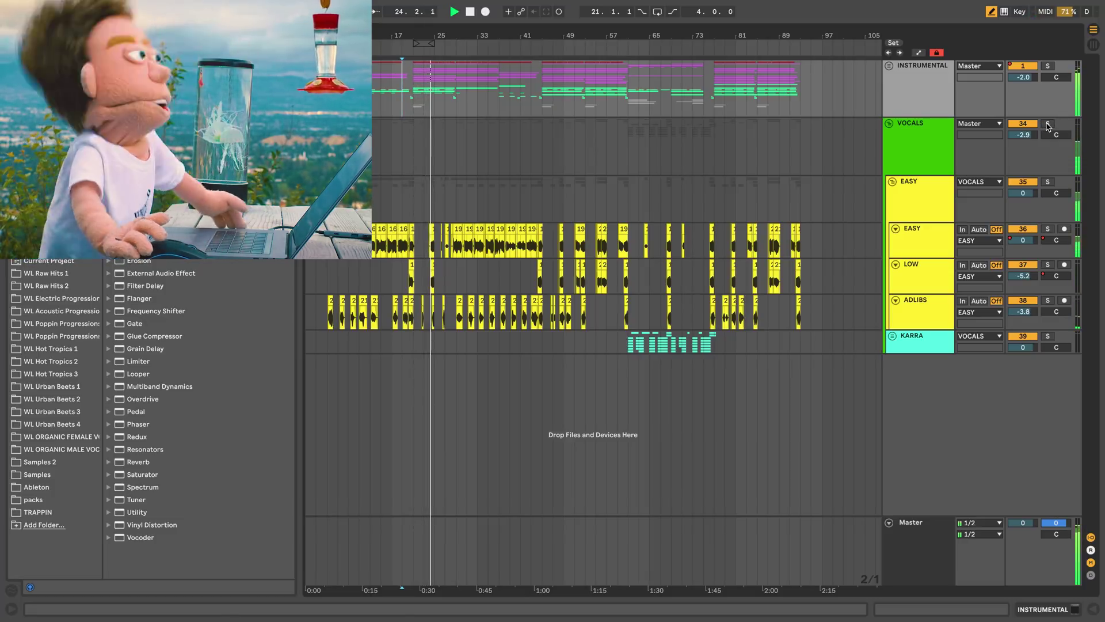
{"action": "left_click", "coordinate": [1048, 124]}
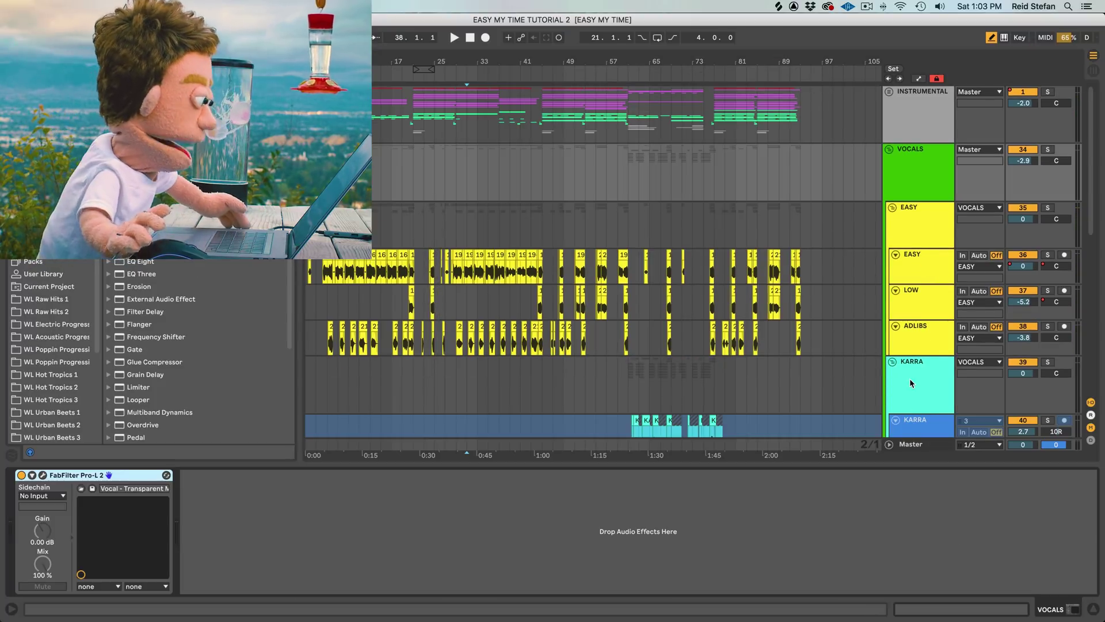
- Select the VOCALS group and fold it closed
{"action": "scroll", "coordinate": [909, 378], "scroll_direction": "down", "scroll_amount": 2}
{"action": "left_click", "coordinate": [917, 130]}
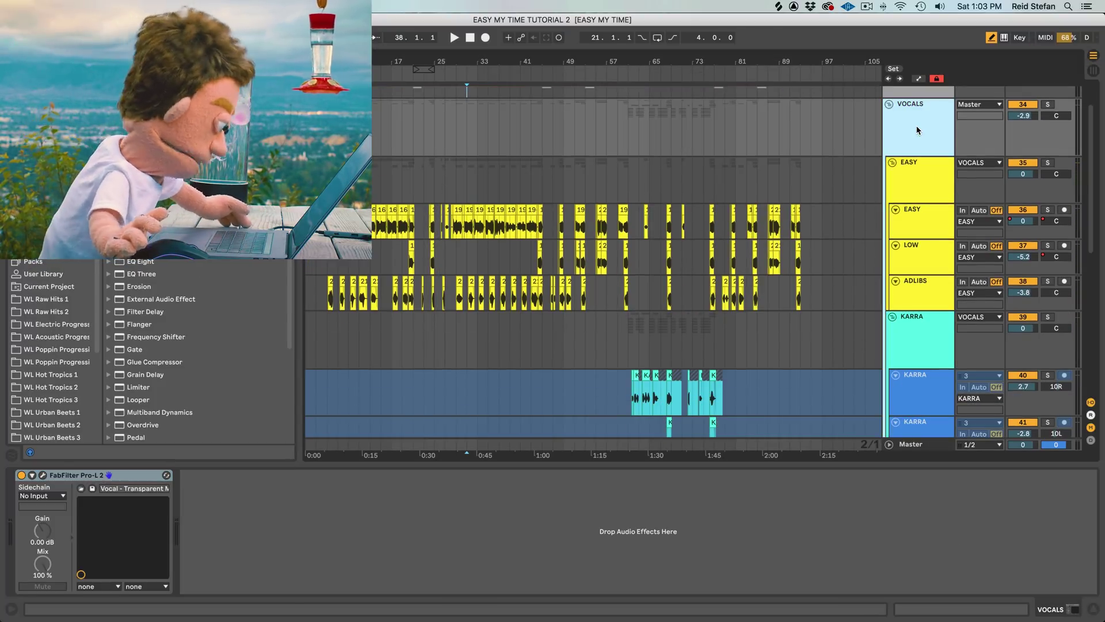
{"action": "left_click", "coordinate": [890, 105]}
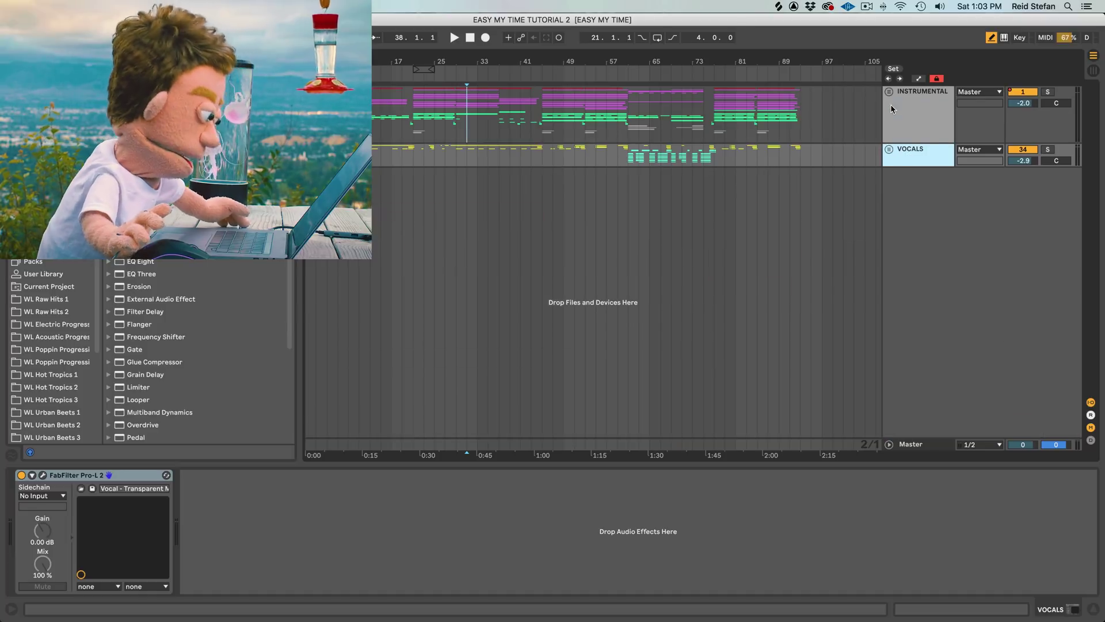
{"action": "left_click", "coordinate": [890, 148]}
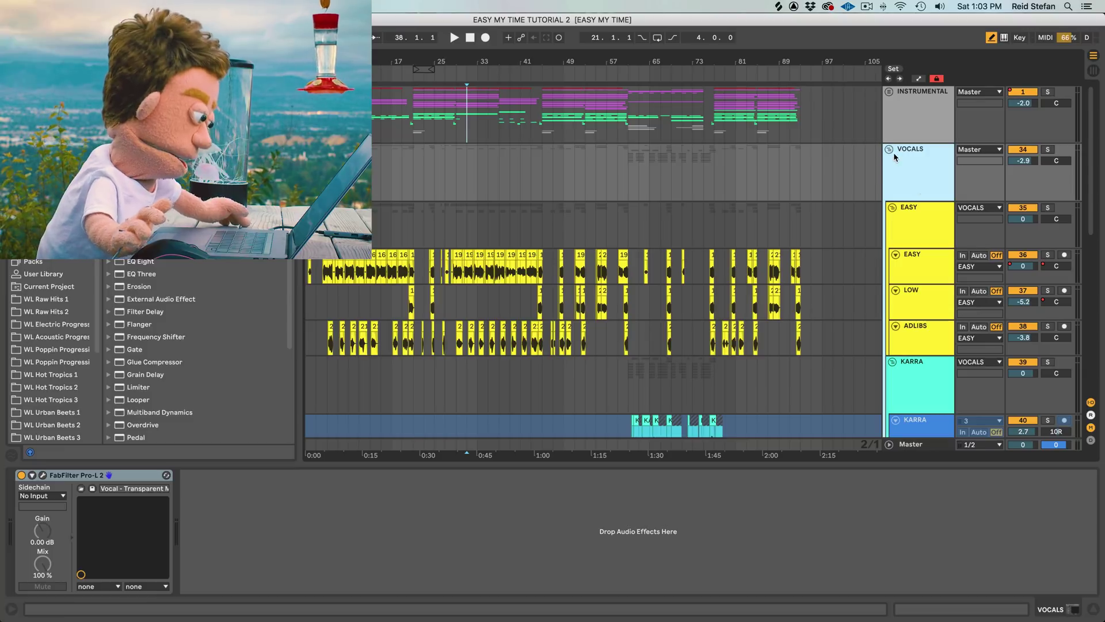
{"action": "left_click", "coordinate": [888, 150]}
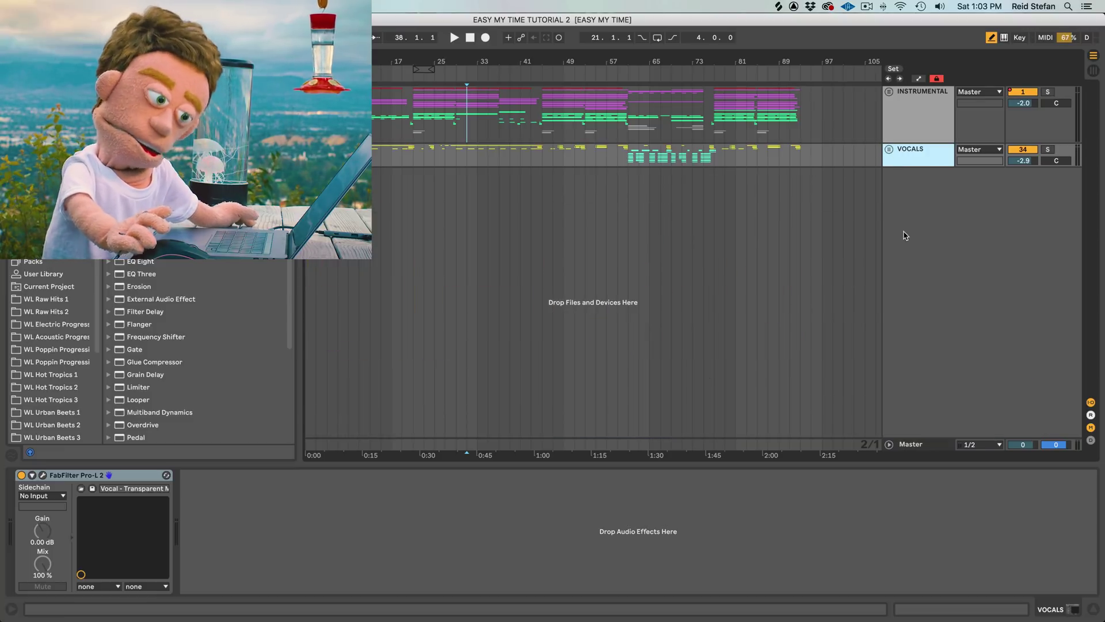
- Select the Master track to show its Ozone 8, Clarity M and Insight 2 chain
{"action": "left_click", "coordinate": [889, 444]}
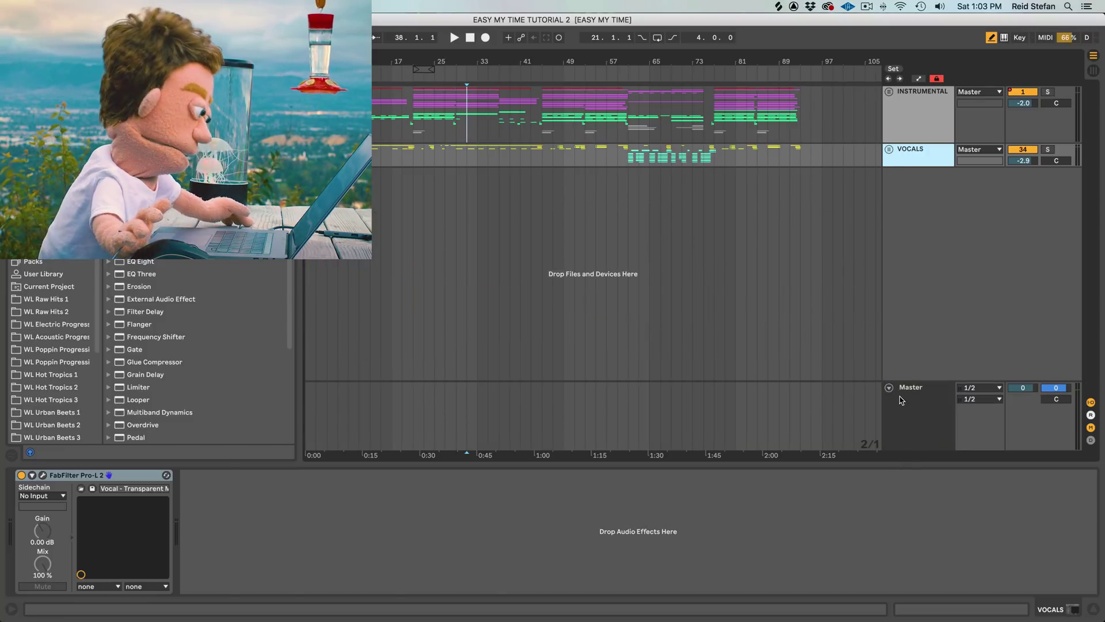
{"action": "left_click", "coordinate": [901, 414]}
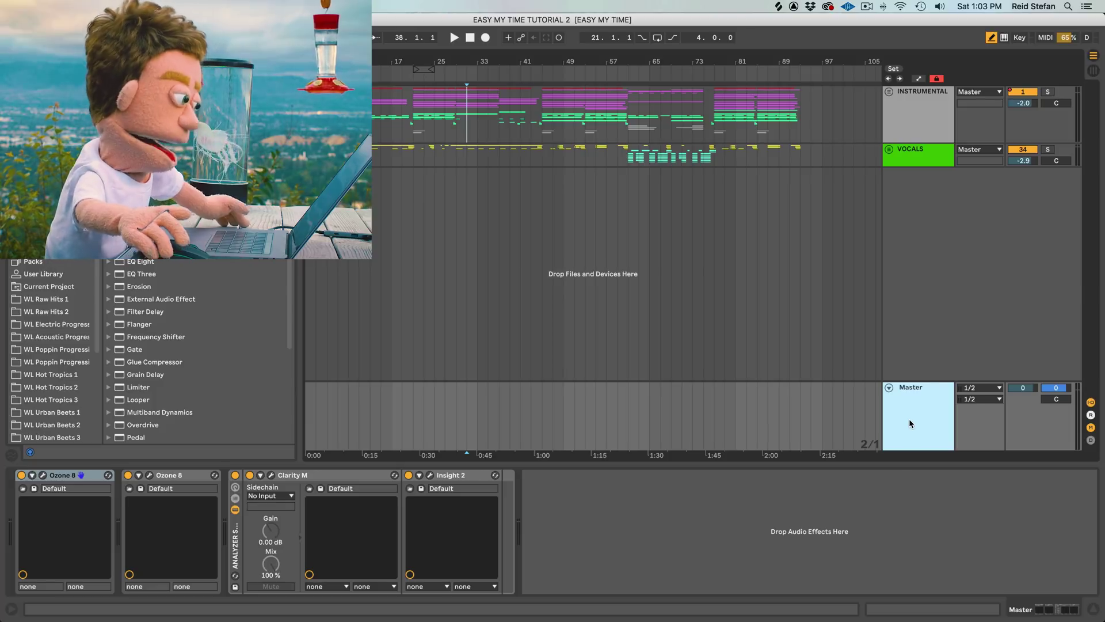
{"action": "left_click", "coordinate": [889, 388]}
{"action": "left_click", "coordinate": [888, 442]}
{"action": "left_click", "coordinate": [890, 387]}
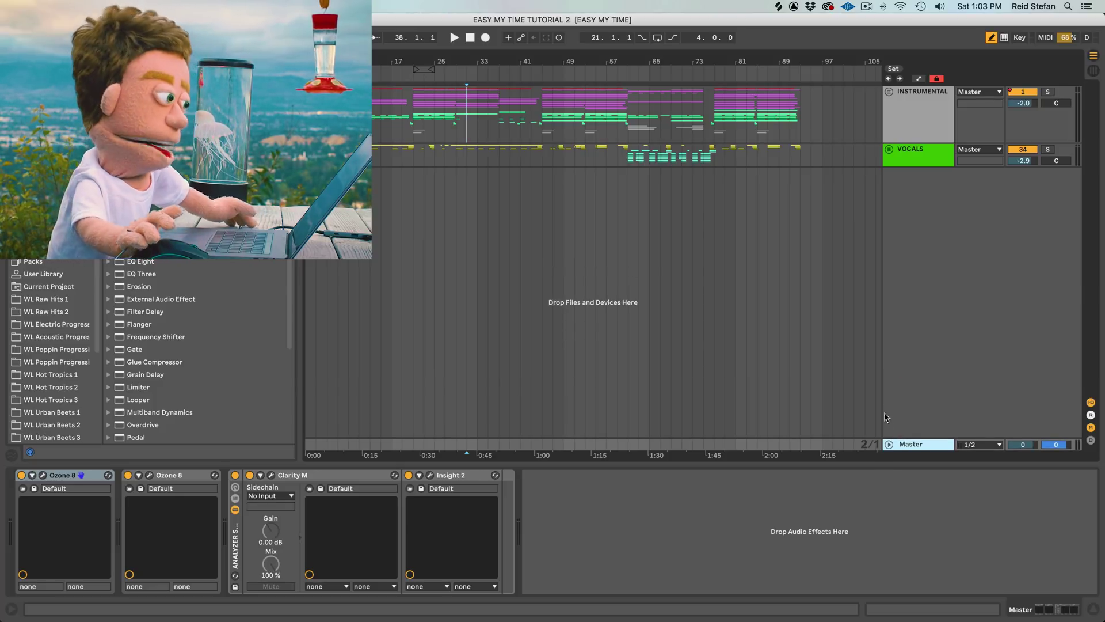
{"action": "left_click", "coordinate": [890, 445]}
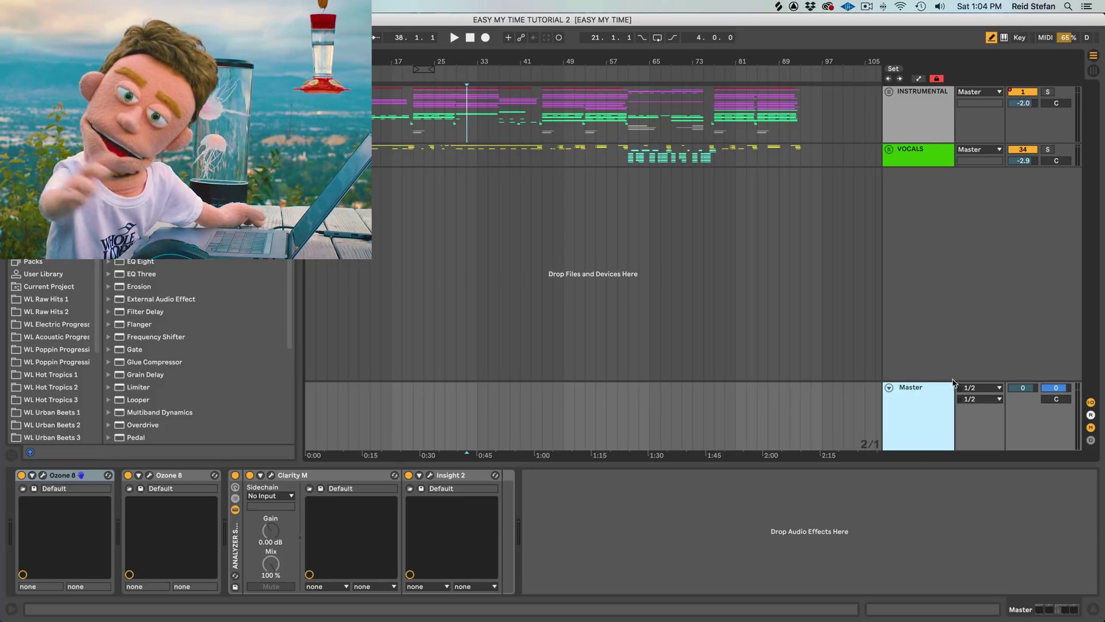
{"action": "left_click", "coordinate": [890, 386]}
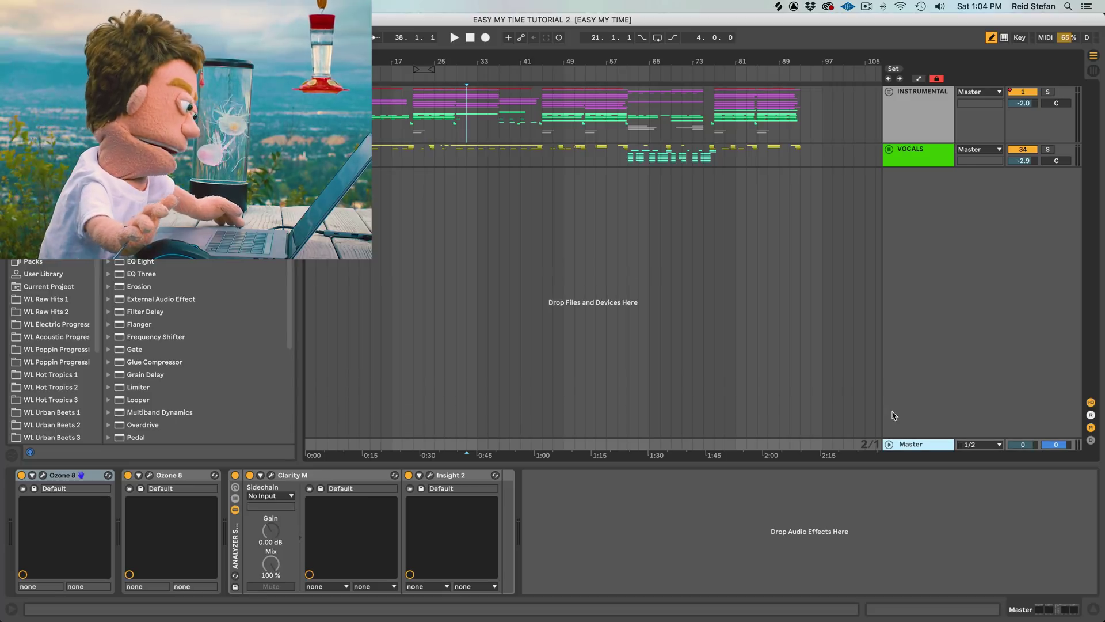
{"action": "left_click", "coordinate": [892, 445]}
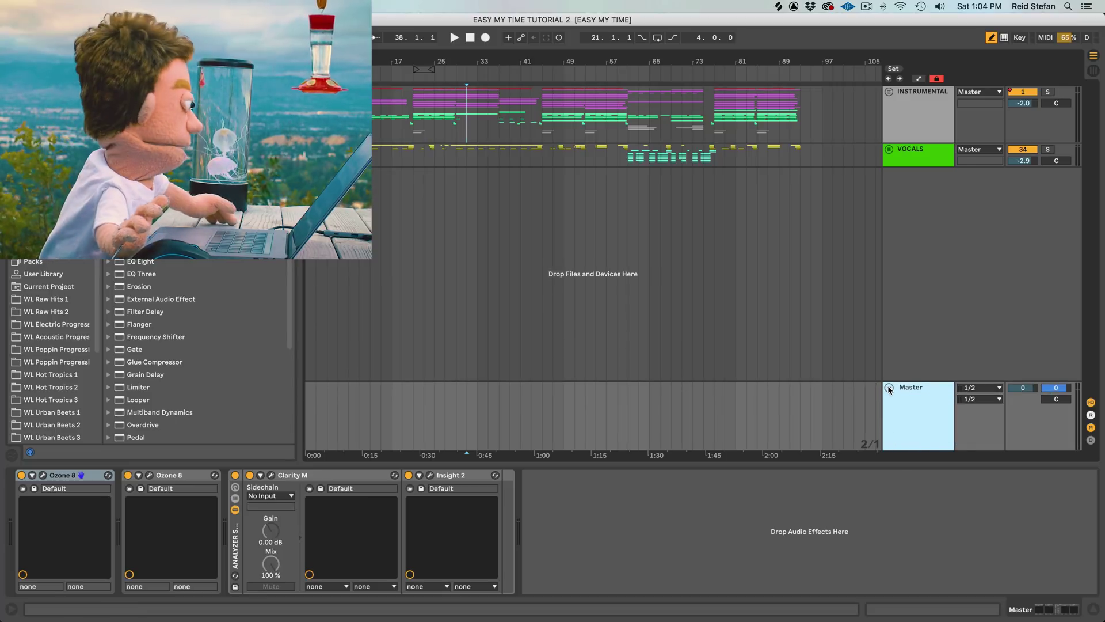
{"action": "left_click", "coordinate": [889, 388]}
{"action": "left_click", "coordinate": [890, 447]}
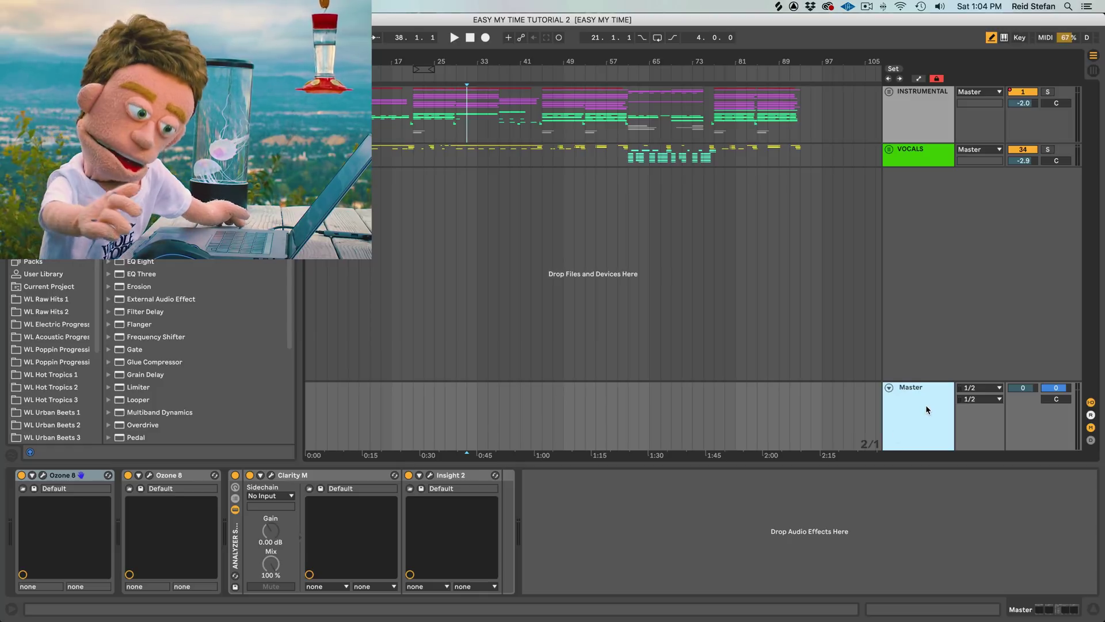
- Leave the VOCALS group folded and the Master lane expanded
{"action": "left_click", "coordinate": [890, 151]}
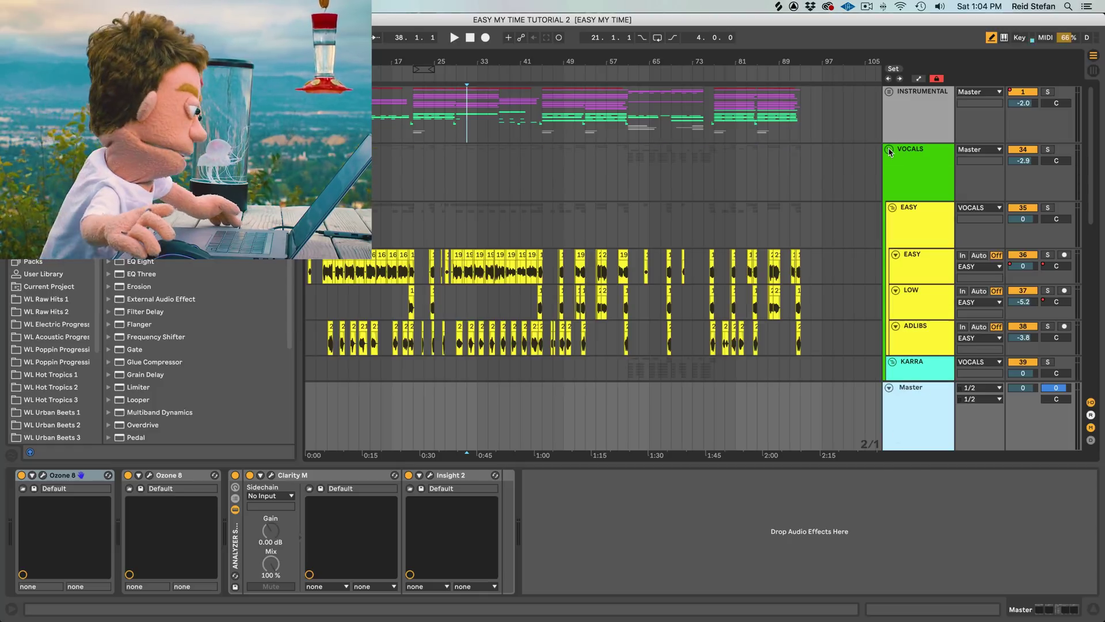
{"action": "left_click", "coordinate": [889, 150]}
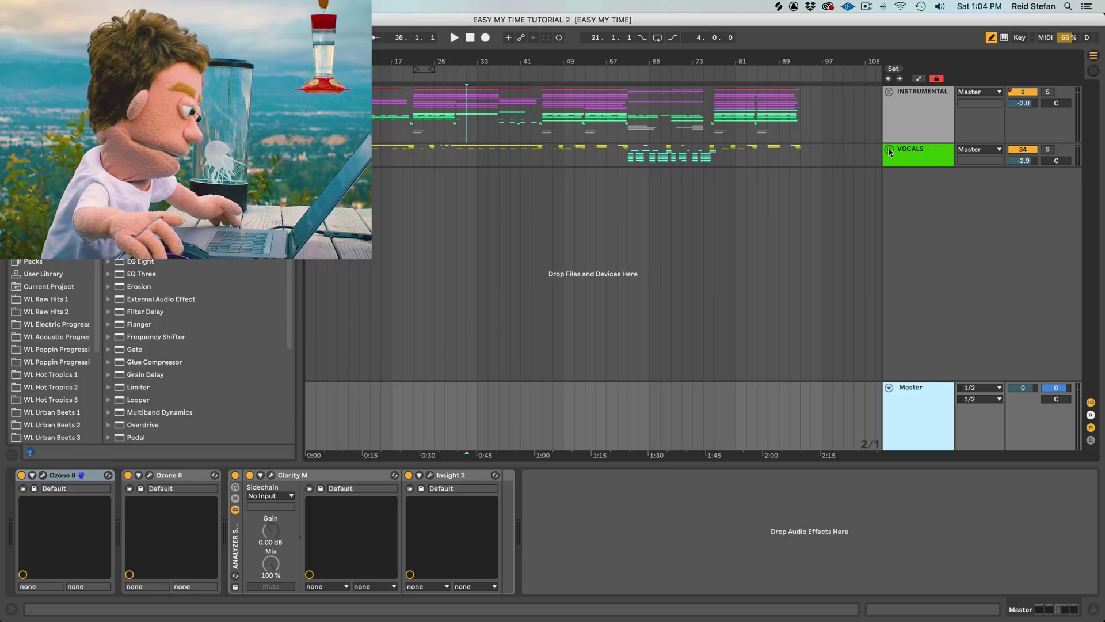
{"action": "left_click", "coordinate": [890, 386]}
{"action": "left_click", "coordinate": [891, 447]}
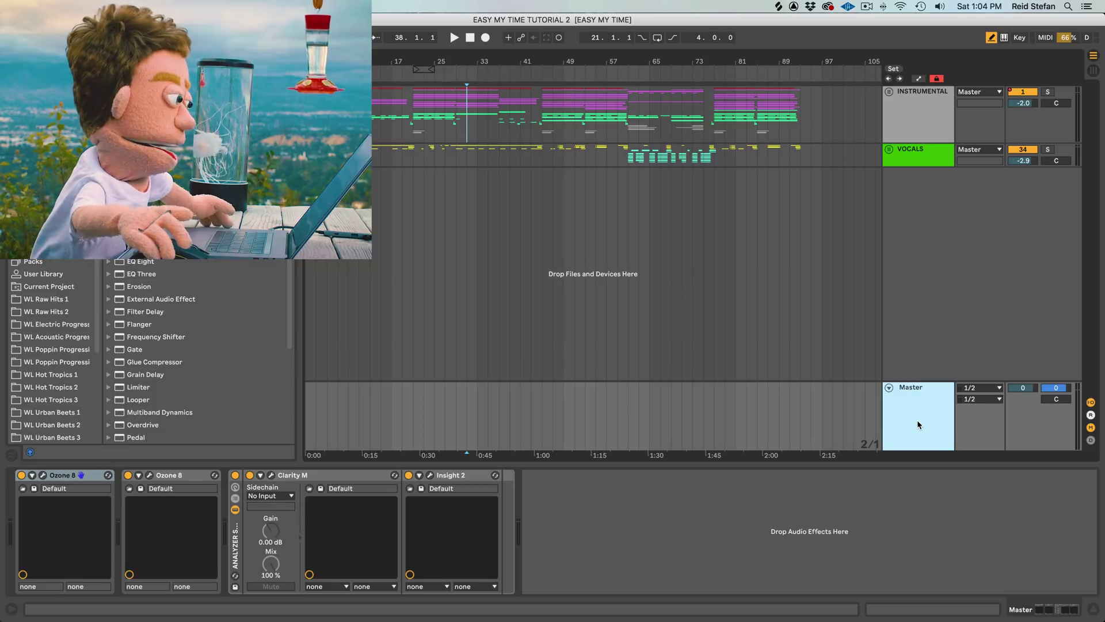
{"action": "left_click", "coordinate": [80, 475]}
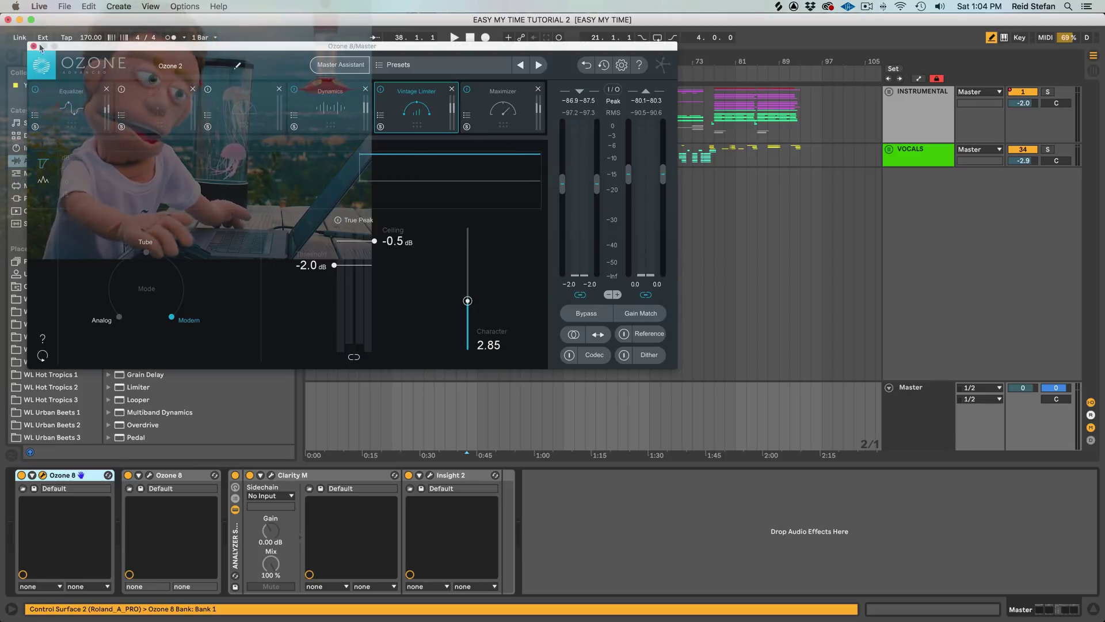
{"action": "left_click", "coordinate": [33, 46]}
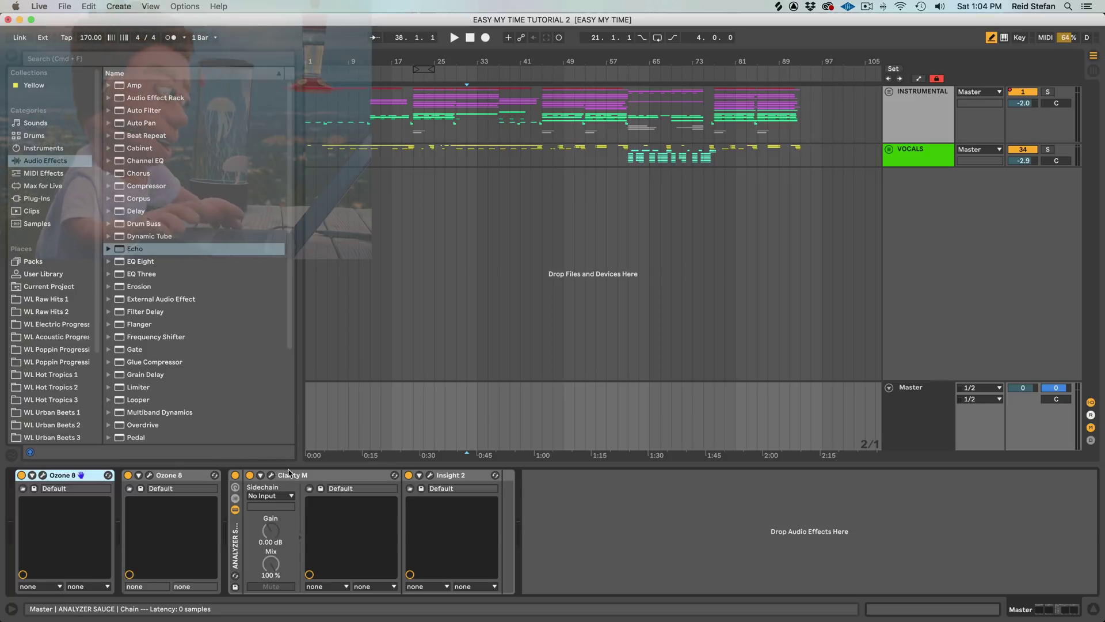
{"action": "key", "text": "space"}
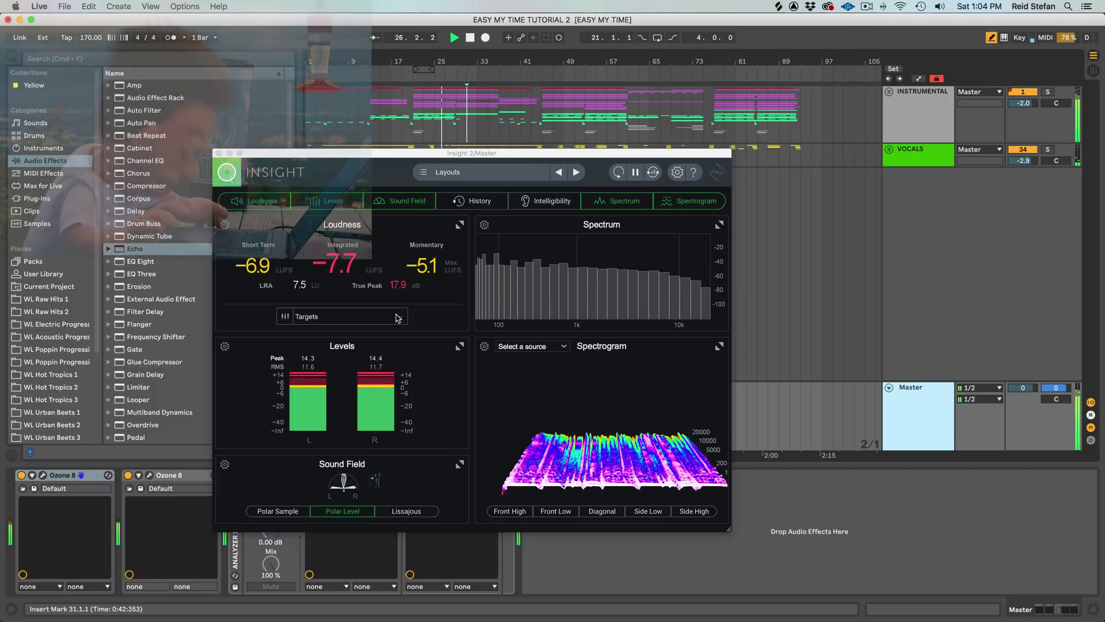
{"action": "left_click", "coordinate": [218, 153]}
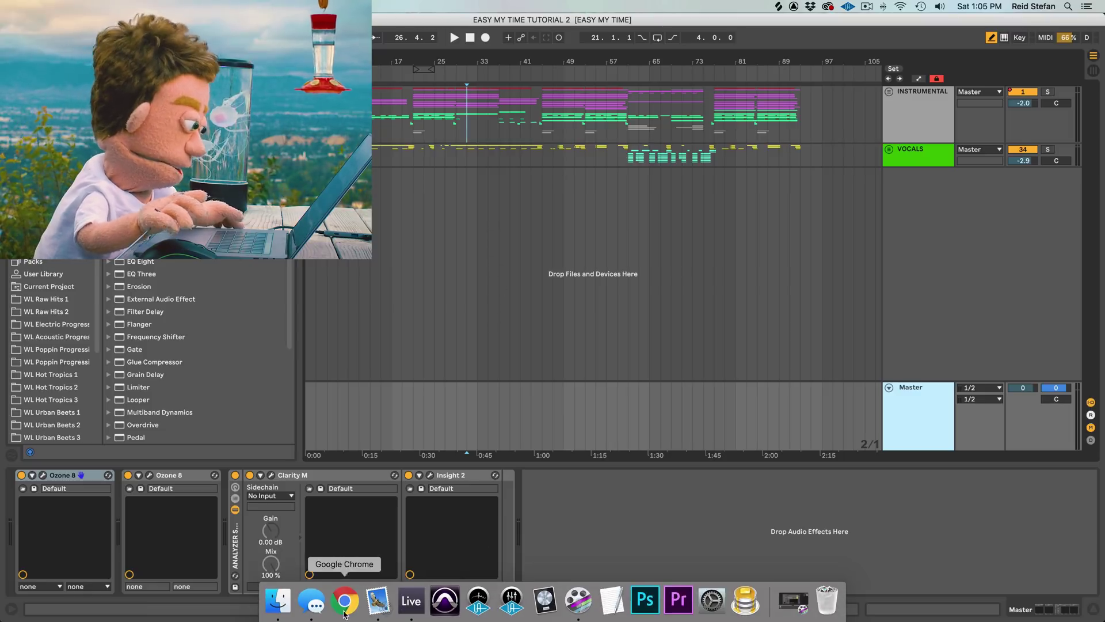
- Drag the 100k master WAV from Finder into the arrangement
{"action": "left_click", "coordinate": [277, 603]}
{"action": "left_click_drag", "start_coordinate": [417, 126], "coordinate": [374, 174]}
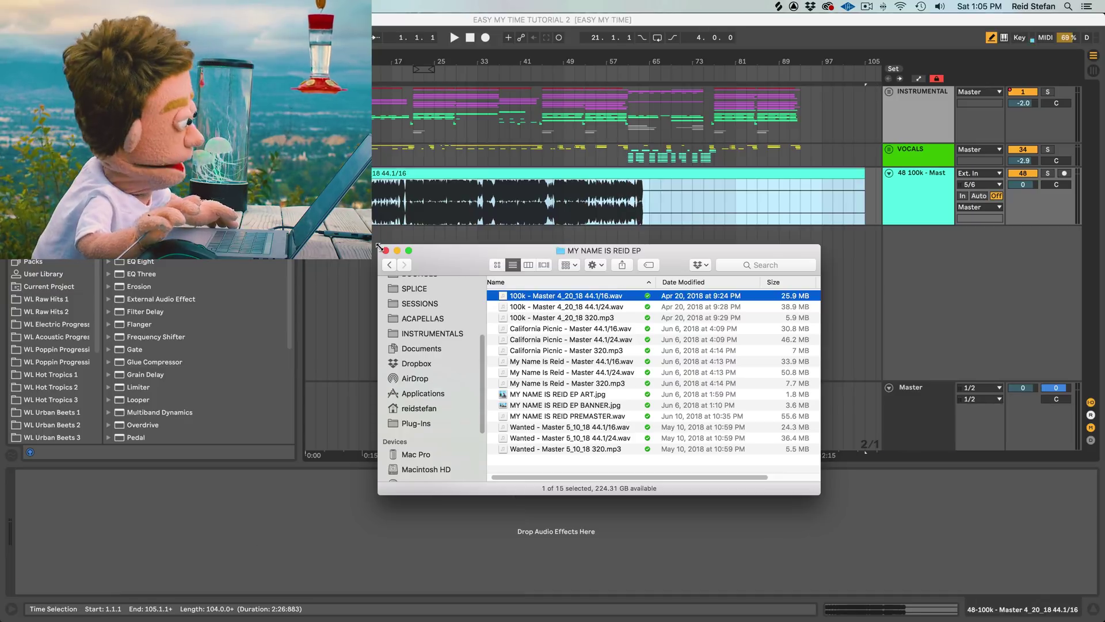
{"action": "left_click", "coordinate": [386, 250]}
- Audition the soloed 100k bounce and check the second Ozone 8 on Master
{"action": "left_click", "coordinate": [510, 198]}
{"action": "key", "text": "space"}
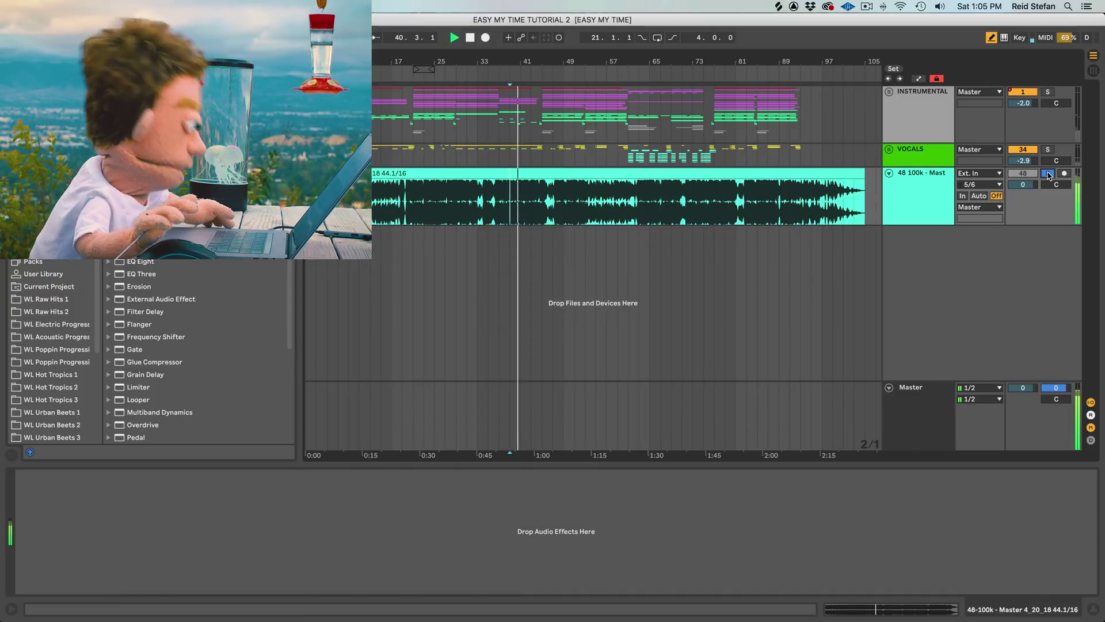
{"action": "left_click", "coordinate": [1048, 174]}
{"action": "key", "text": "space"}
{"action": "left_click", "coordinate": [927, 411]}
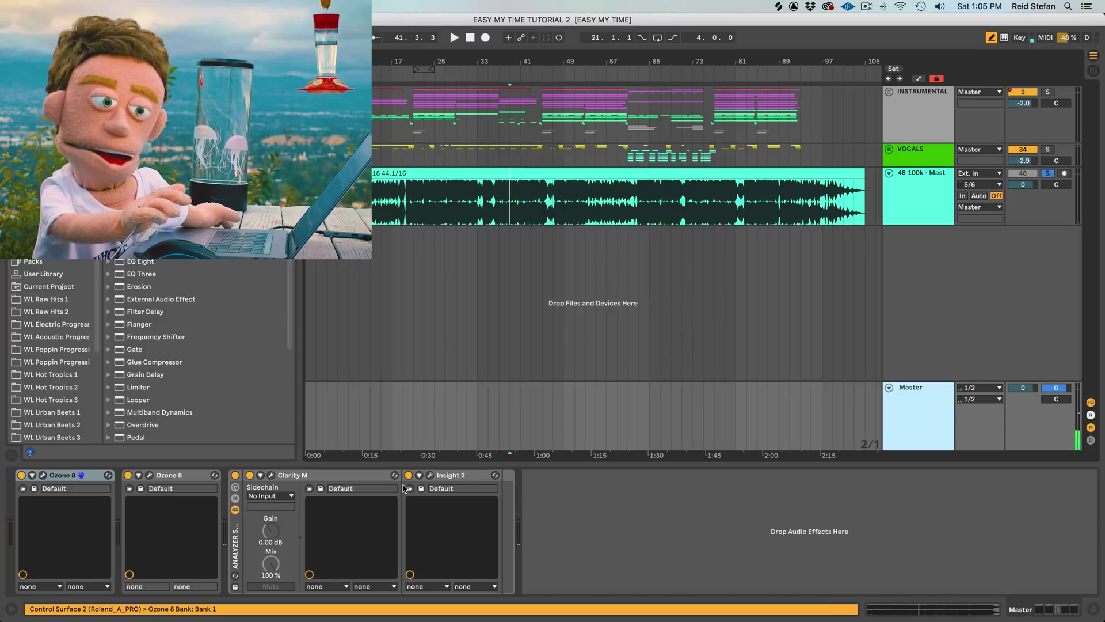
{"action": "left_click", "coordinate": [164, 477]}
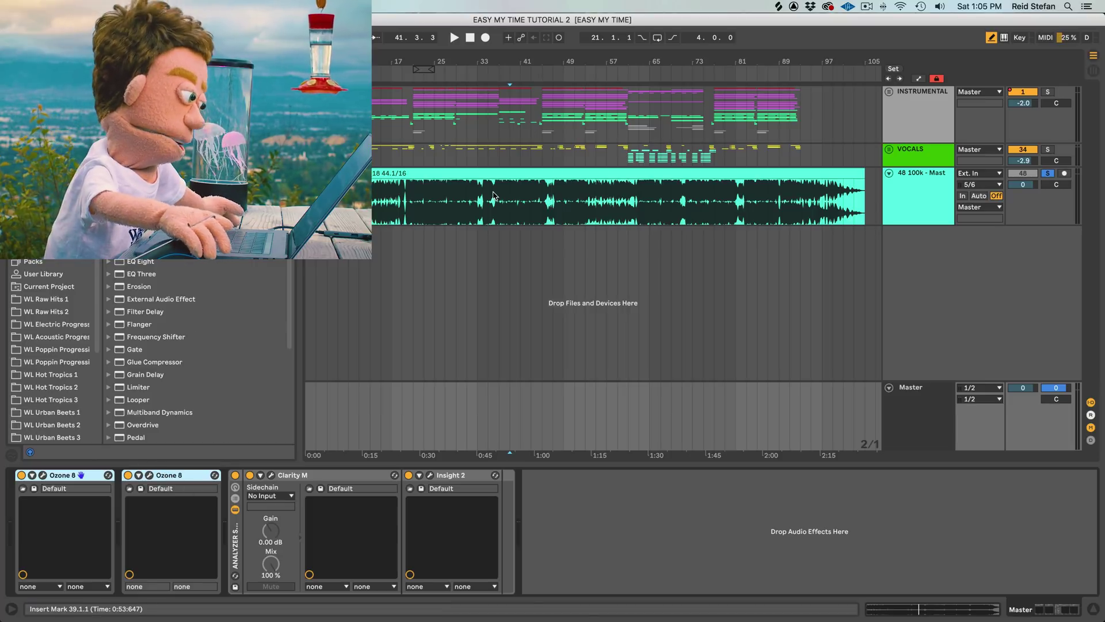
- Add a new empty audio track, 49 Audio, below the 100k bounce track
{"action": "left_click", "coordinate": [545, 208]}
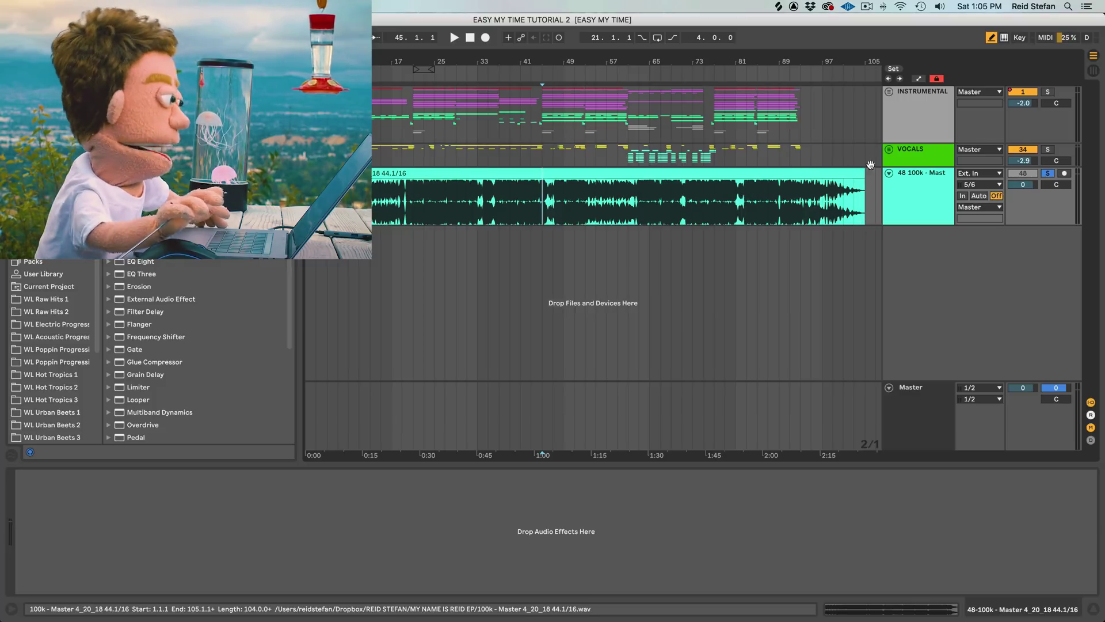
{"action": "left_click", "coordinate": [934, 188]}
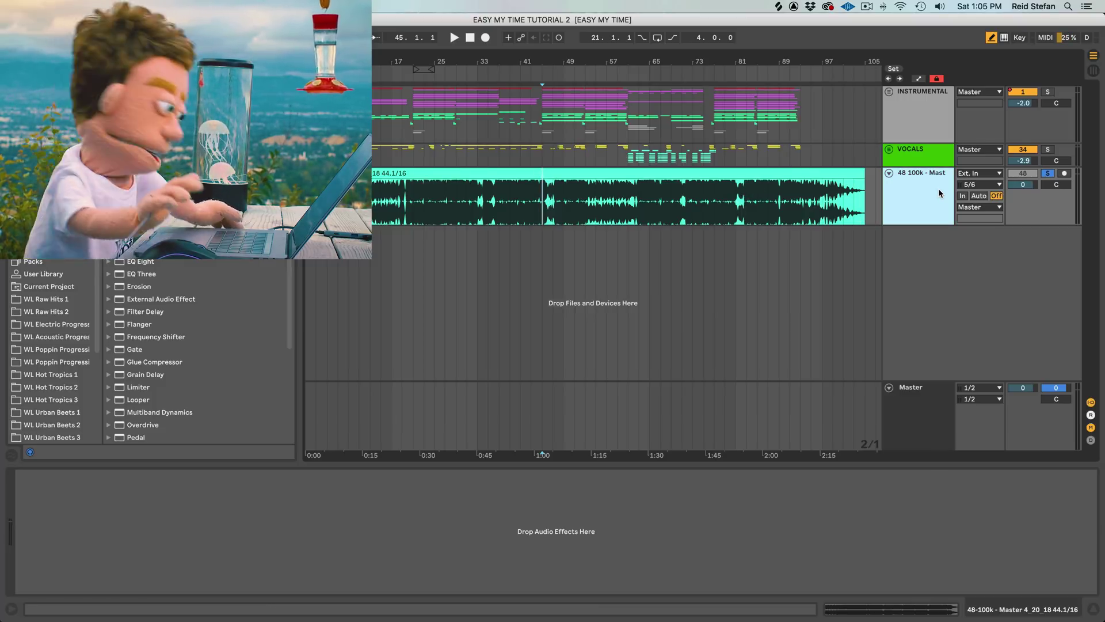
{"action": "key", "text": "super+t"}
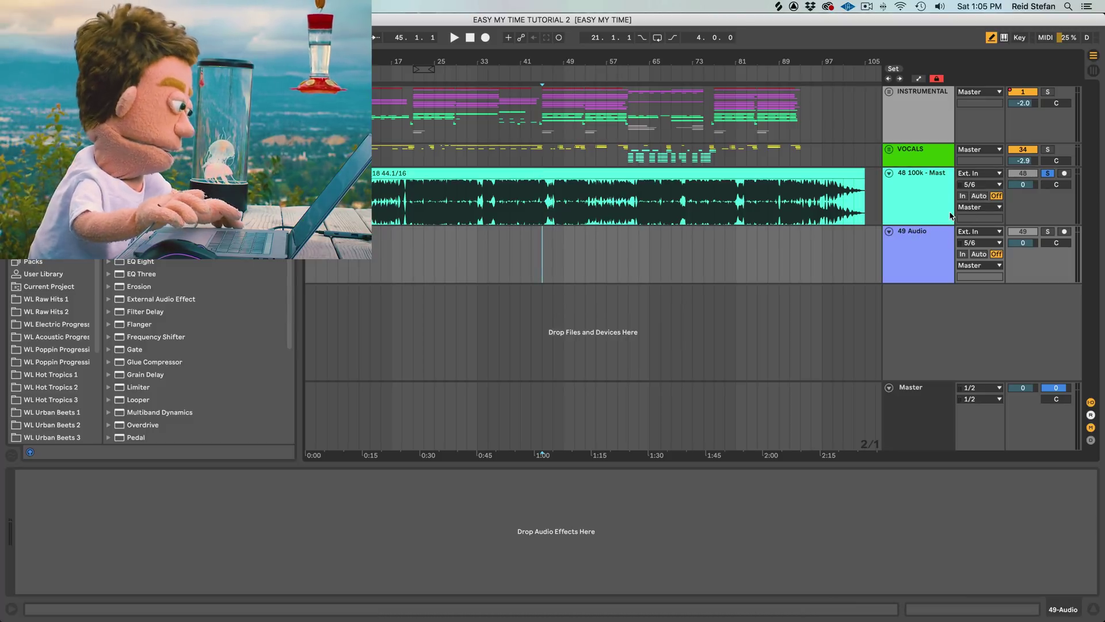
- Rename the new audio track to PREMASTER
{"action": "left_click", "coordinate": [925, 241]}
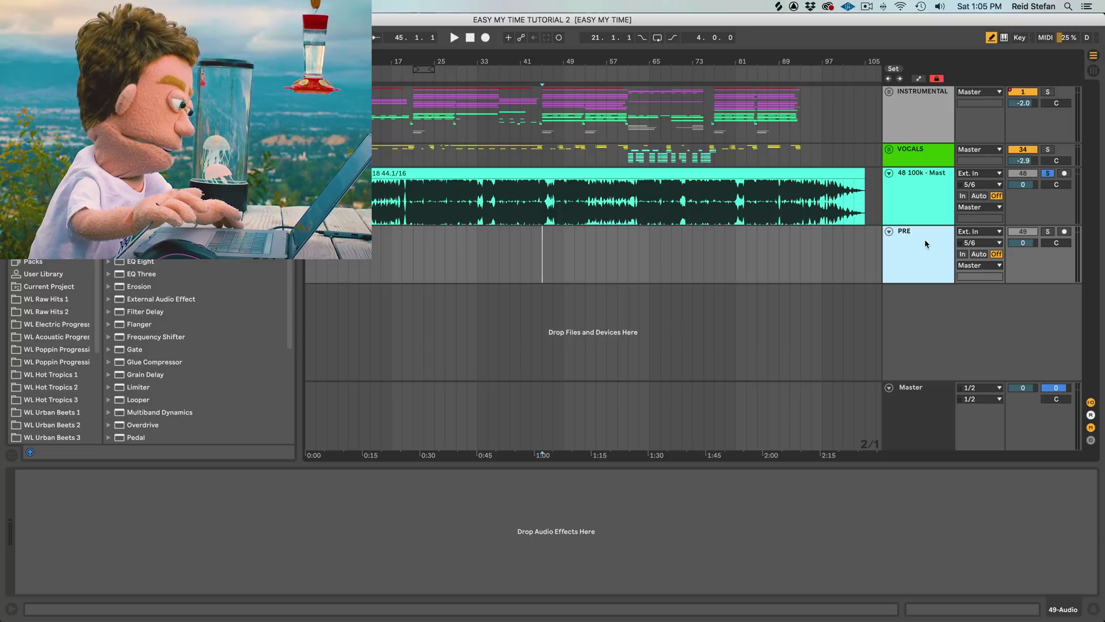
{"action": "type", "text": "PREMASTER"}
{"action": "key", "text": "Return"}
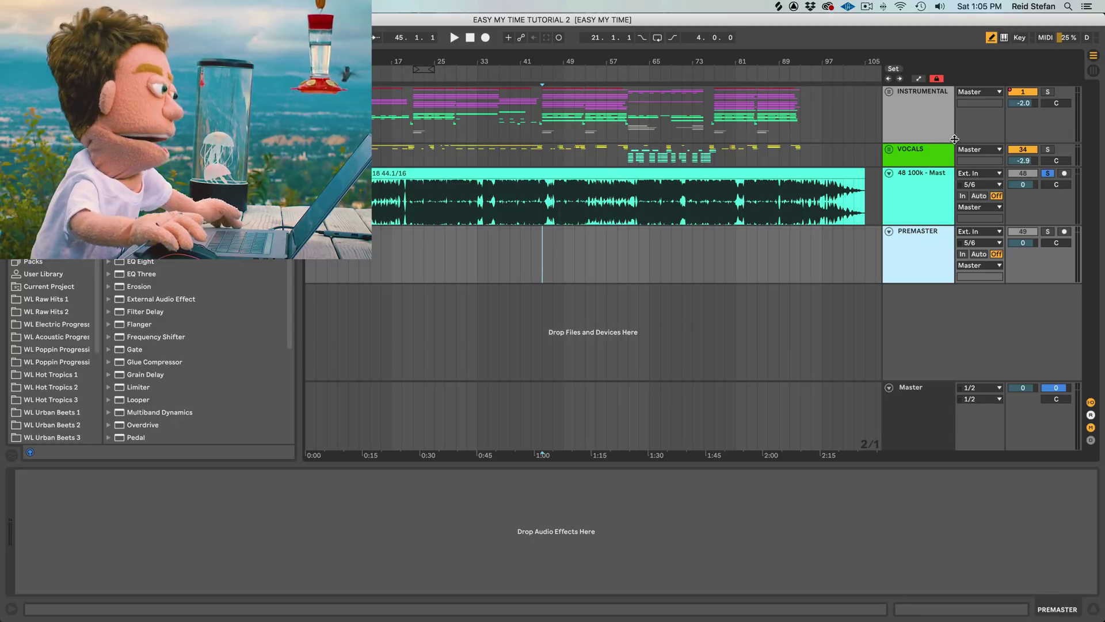
- Route the VOCALS and INSTRUMENTAL outputs to PREMASTER and set its Monitor to In
{"action": "left_click", "coordinate": [969, 150]}
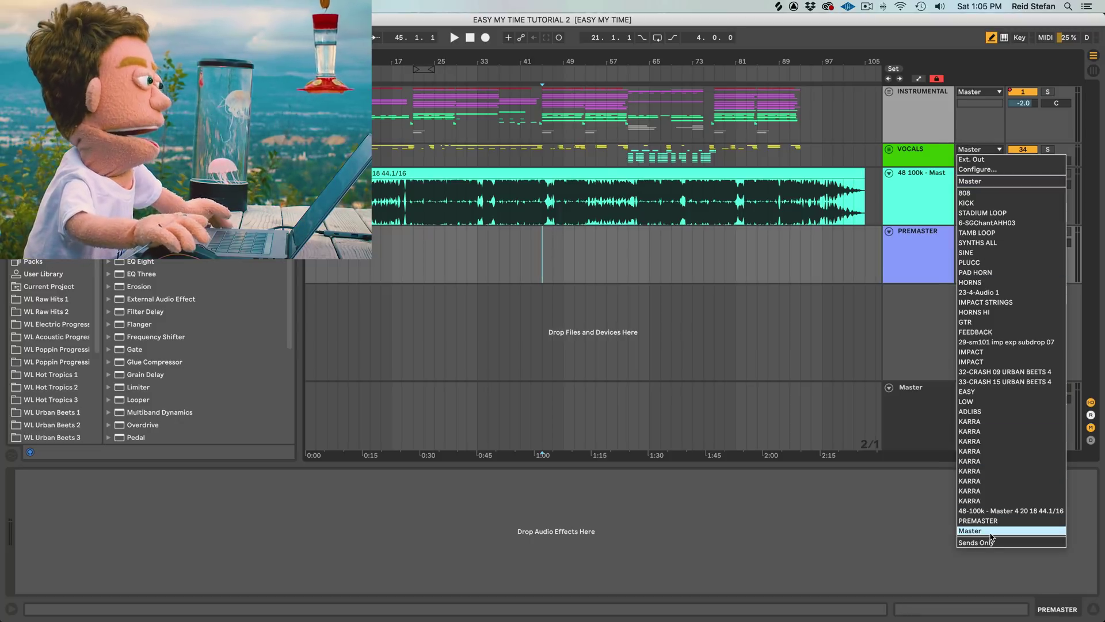
{"action": "left_click", "coordinate": [990, 96]}
{"action": "left_click", "coordinate": [989, 94]}
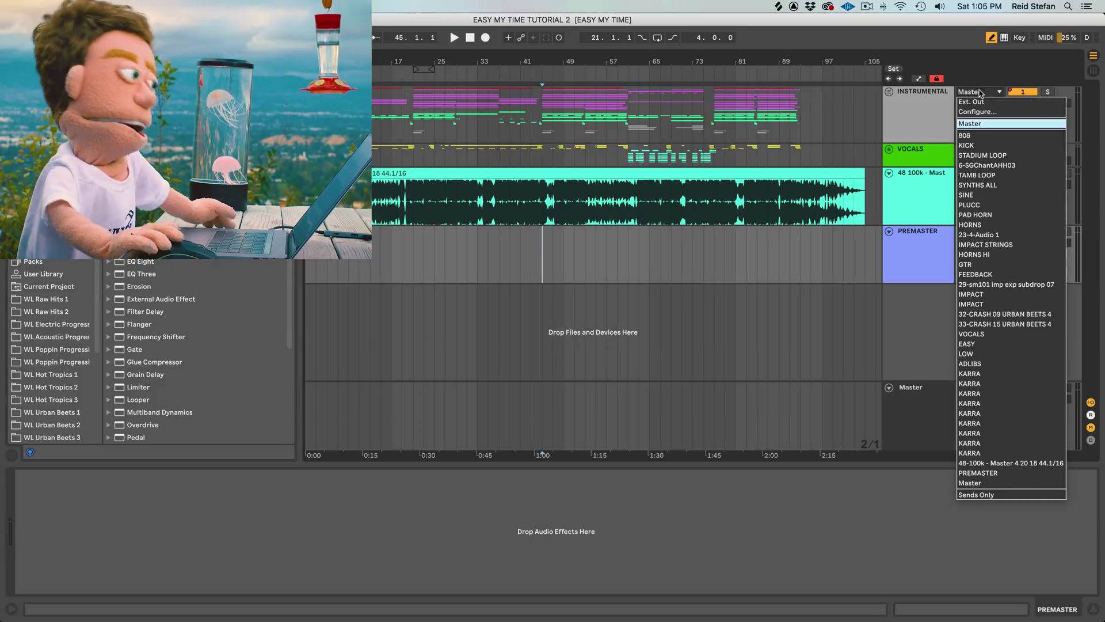
{"action": "left_click", "coordinate": [978, 473]}
{"action": "left_click", "coordinate": [936, 252]}
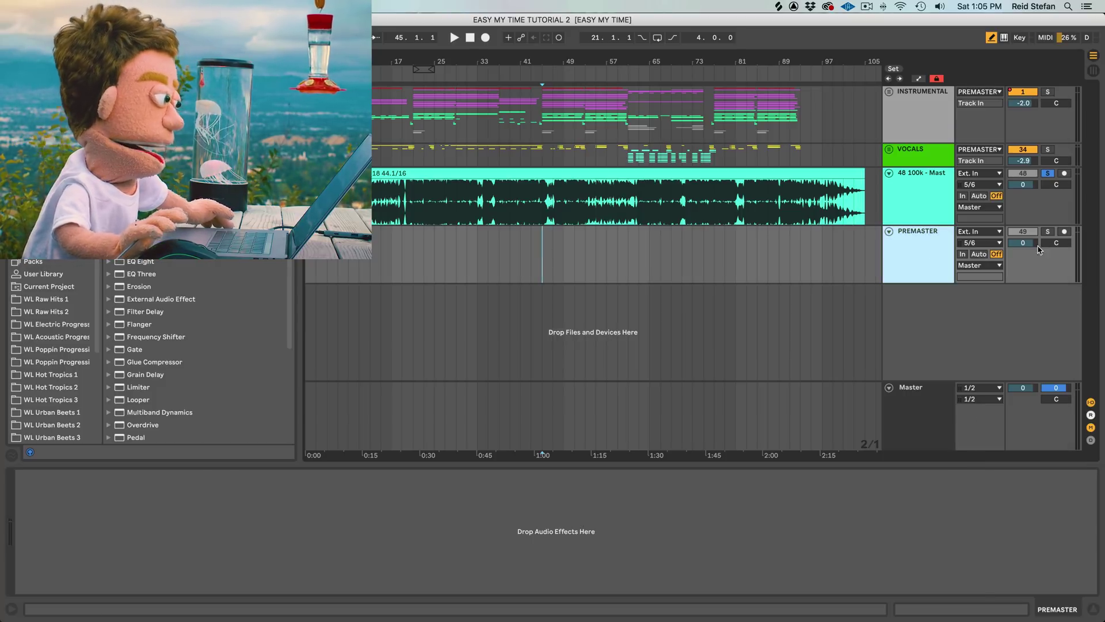
{"action": "left_click", "coordinate": [962, 254]}
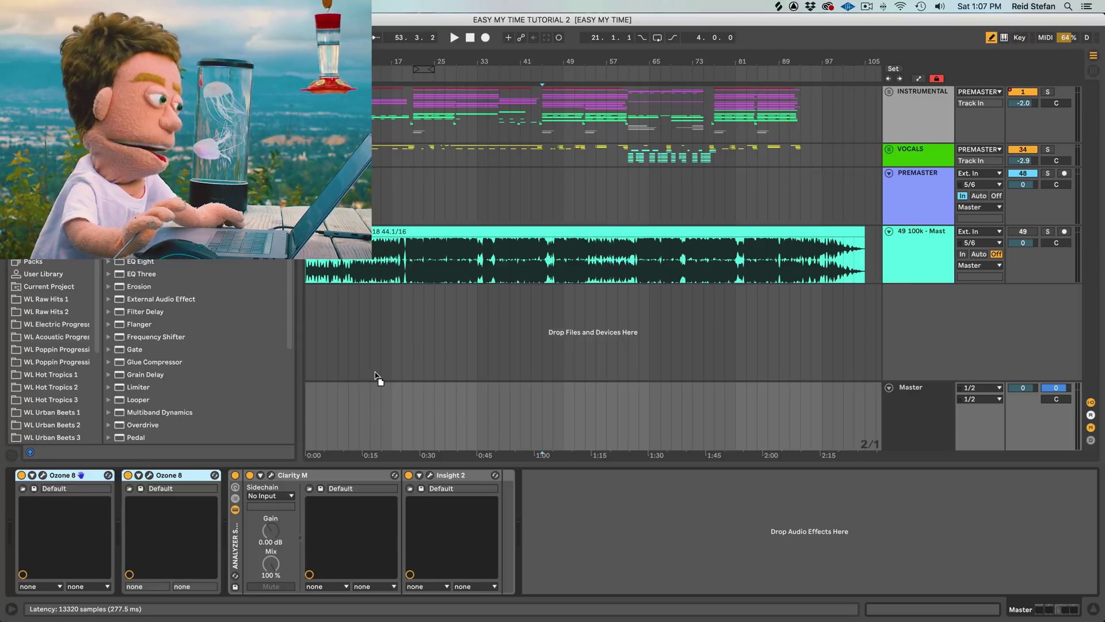
- Play from bar 45 with the 100k reference soloed, then unsolo to compare with the mix
{"action": "left_click", "coordinate": [907, 193]}
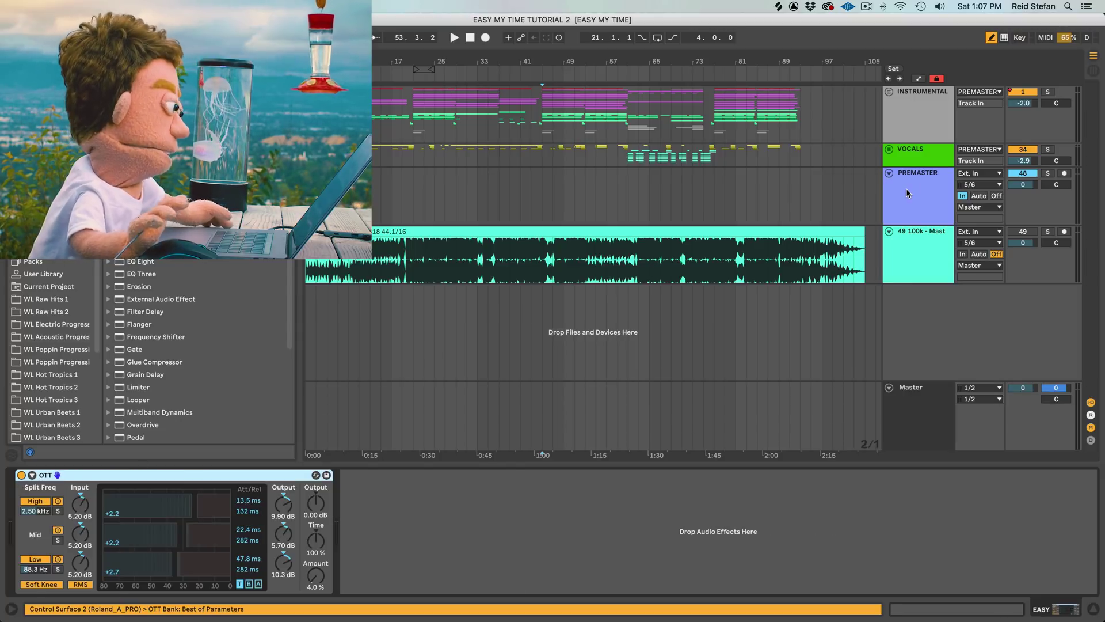
{"action": "left_click", "coordinate": [907, 193]}
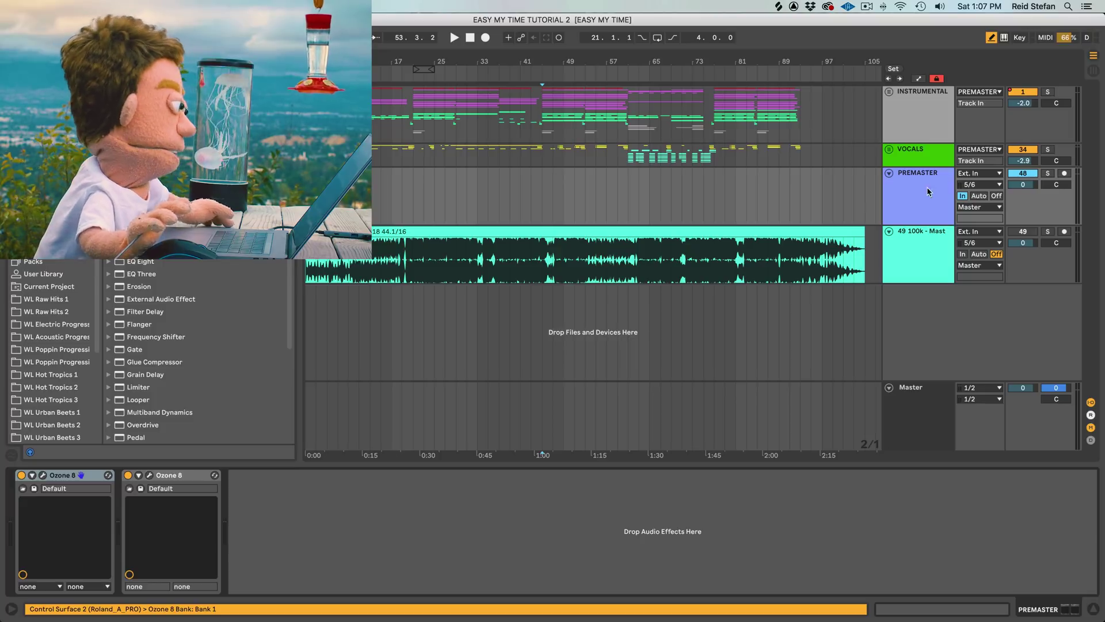
{"action": "left_click", "coordinate": [1048, 231]}
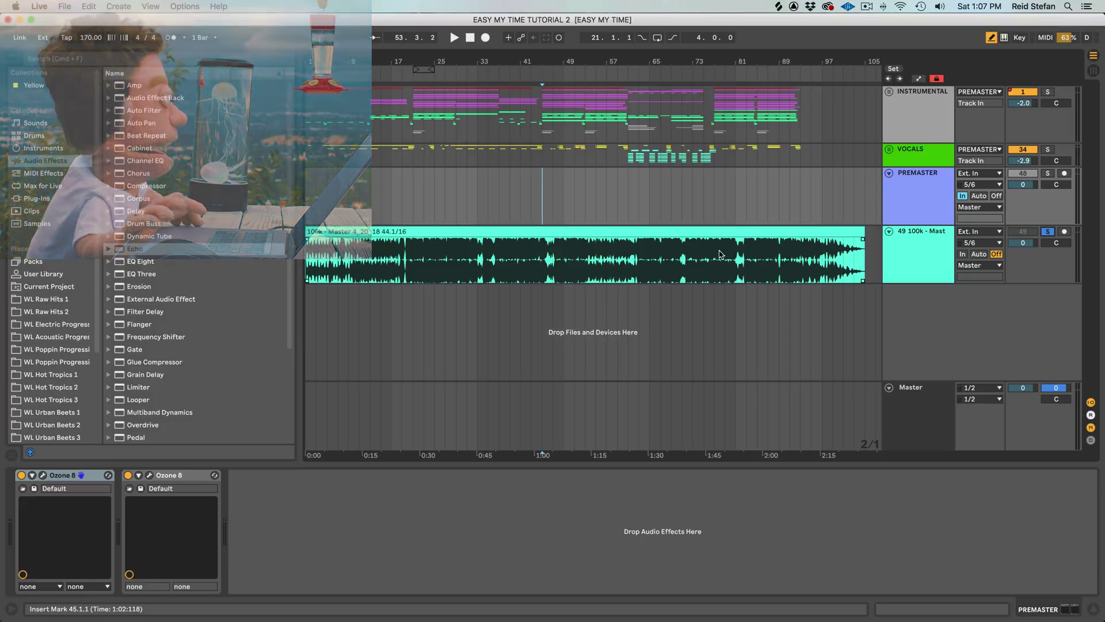
{"action": "key", "text": "space"}
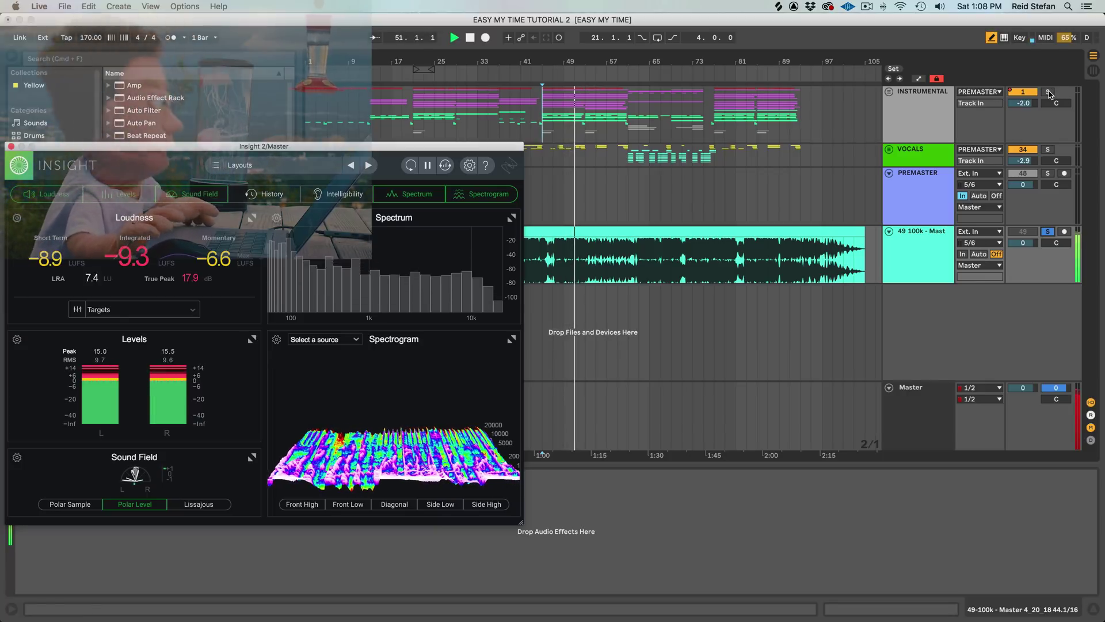
{"action": "left_click", "coordinate": [1049, 233]}
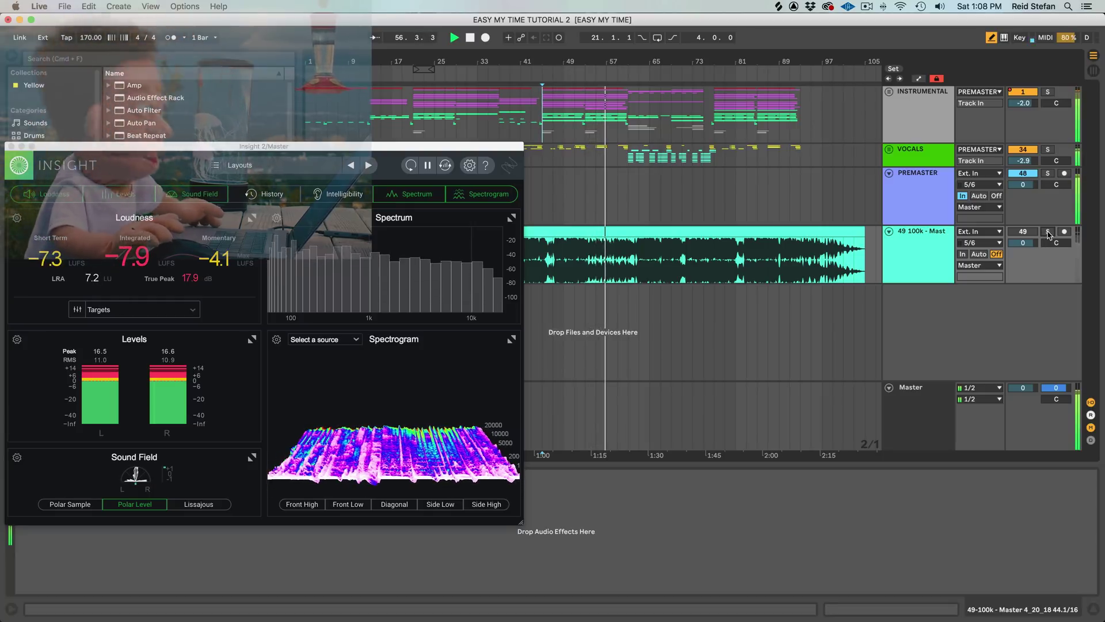
{"action": "key", "text": "space"}
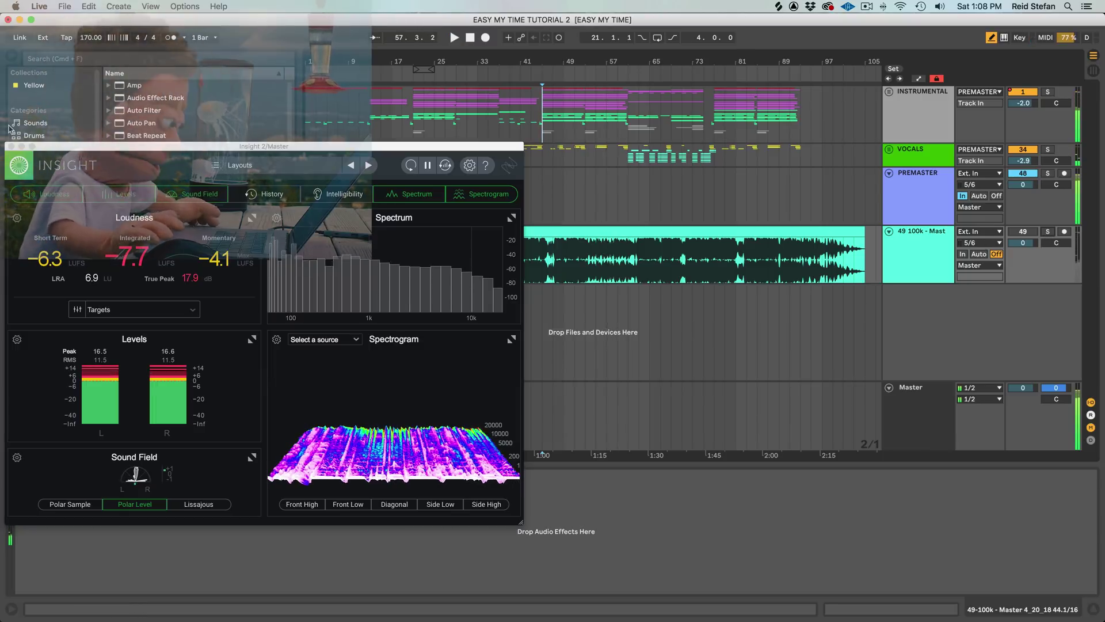
- Close Insight and confirm the Ozone 8s on PREMASTER, Clarity M and Insight 2 on Master
{"action": "left_click", "coordinate": [11, 146]}
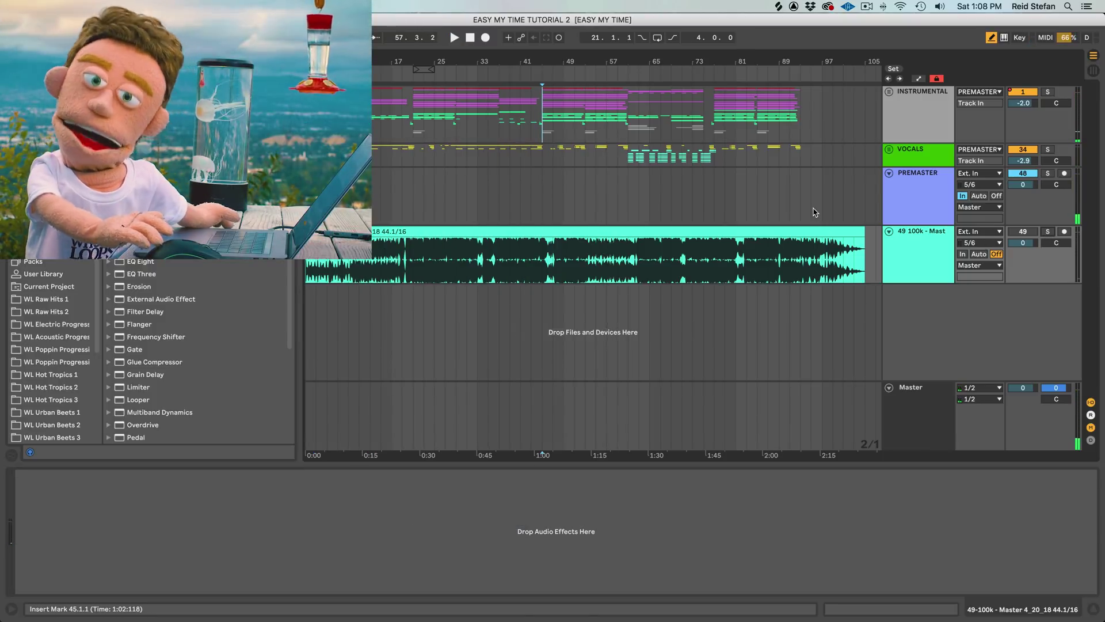
{"action": "left_click", "coordinate": [920, 188]}
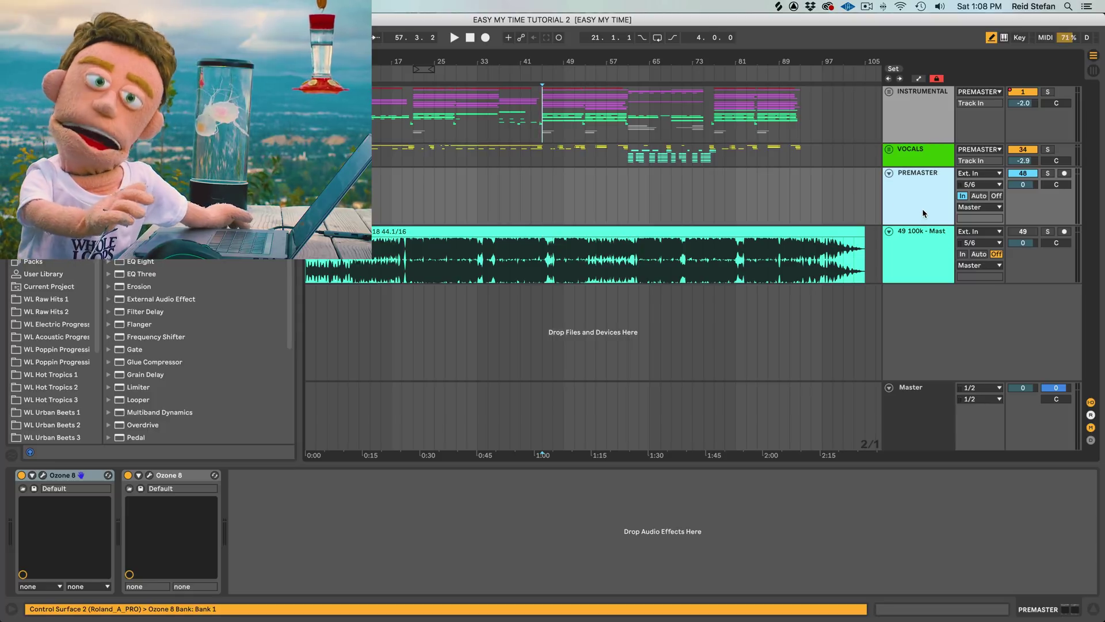
{"action": "left_click", "coordinate": [929, 396]}
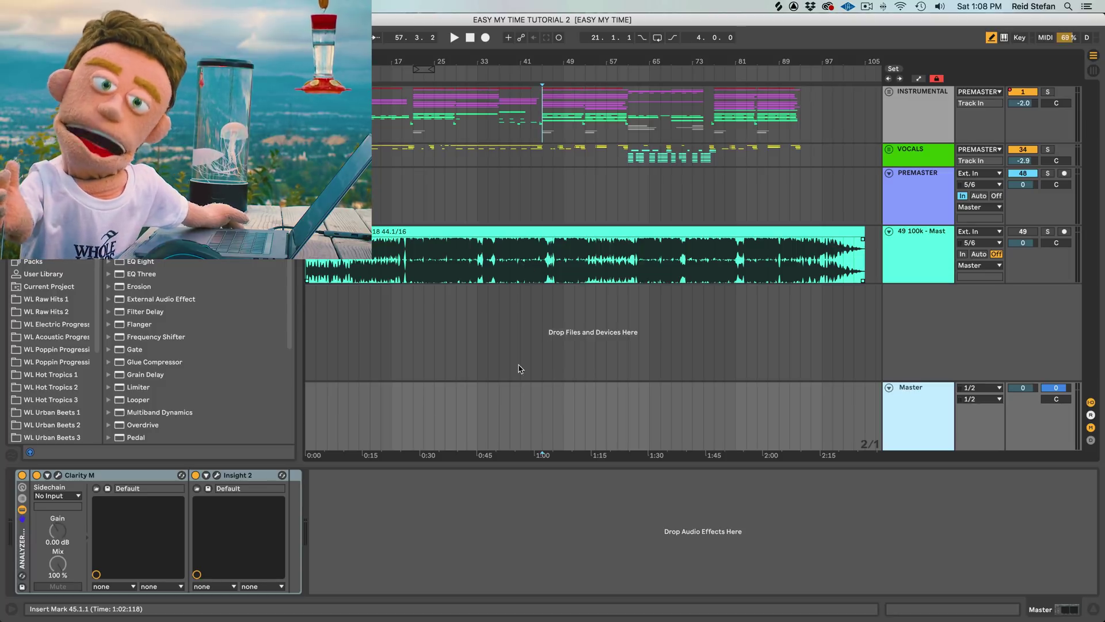
{"action": "left_click", "coordinate": [813, 222]}
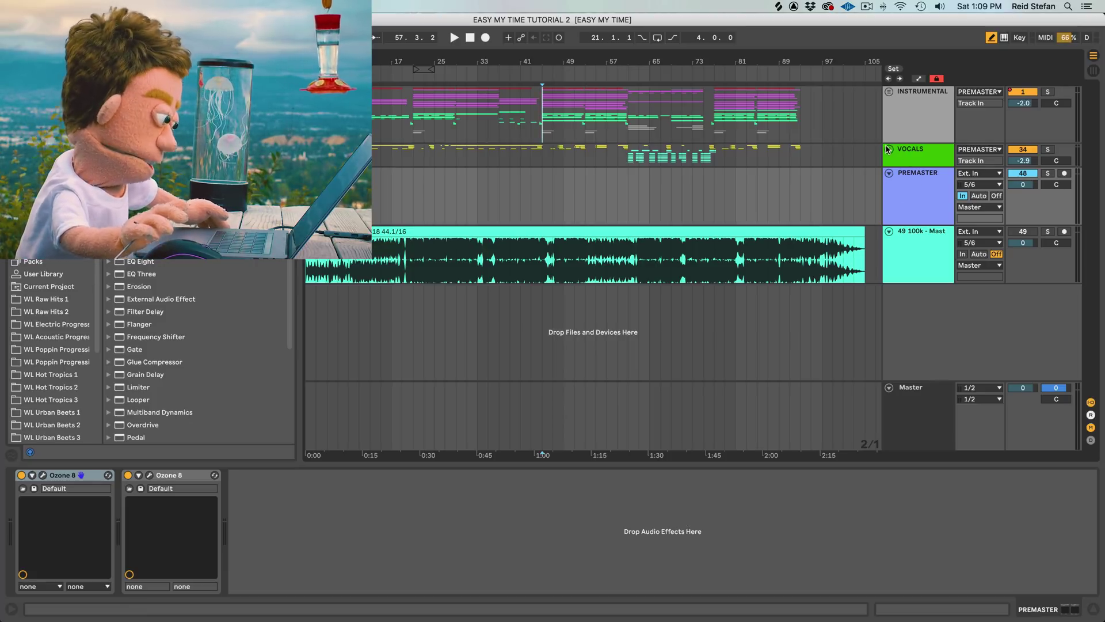
- Select the PREMASTER track
{"action": "left_click", "coordinate": [913, 194]}
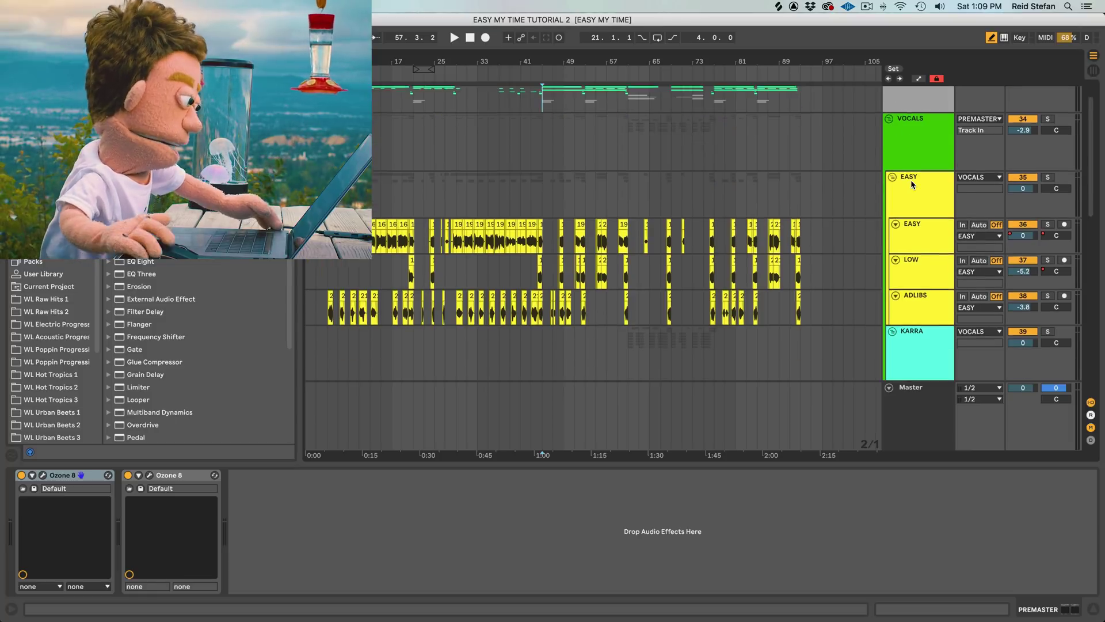
- Hide the device panel for more track room and fold the VOCALS group
{"action": "scroll", "coordinate": [912, 184], "scroll_direction": "down", "scroll_amount": 5}
{"action": "scroll", "coordinate": [913, 177], "scroll_direction": "up", "scroll_amount": 8}
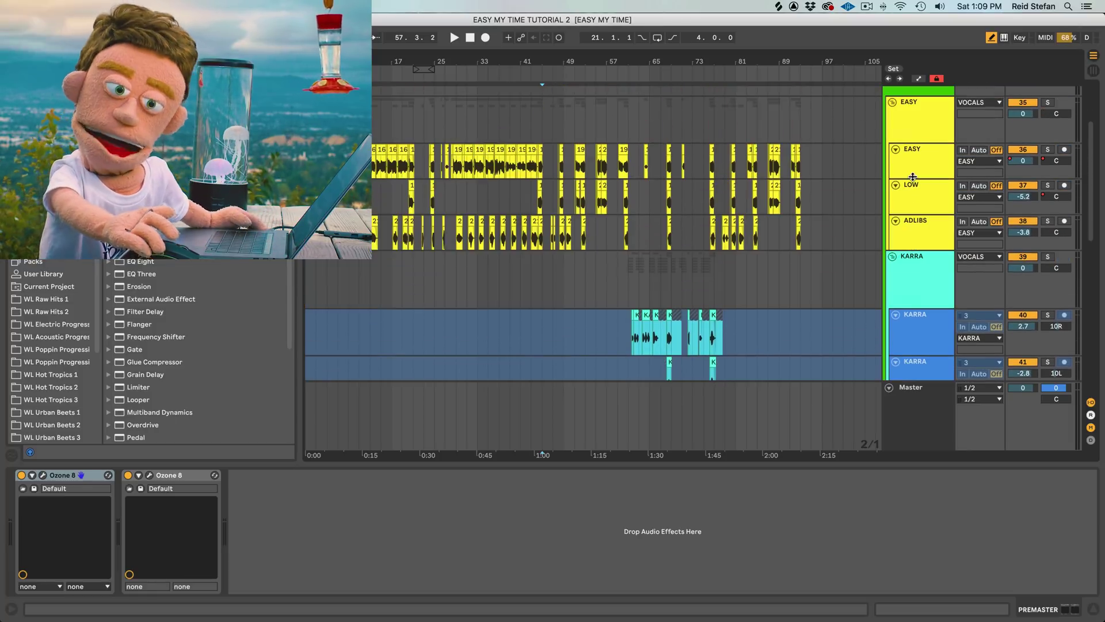
{"action": "scroll", "coordinate": [912, 177], "scroll_direction": "down", "scroll_amount": 2}
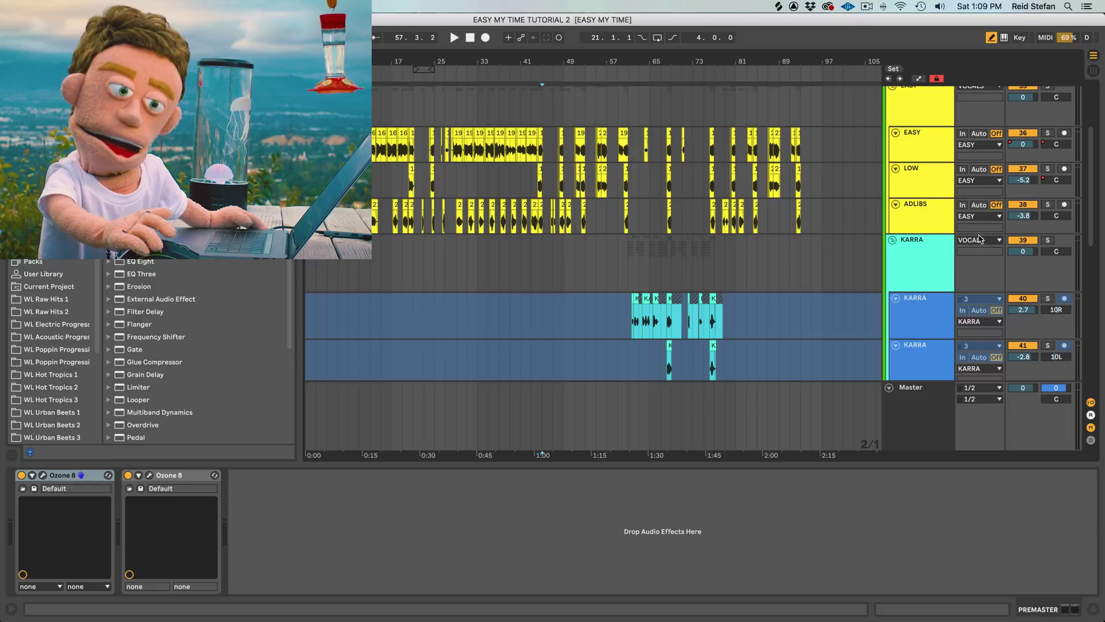
{"action": "left_click", "coordinate": [1097, 613]}
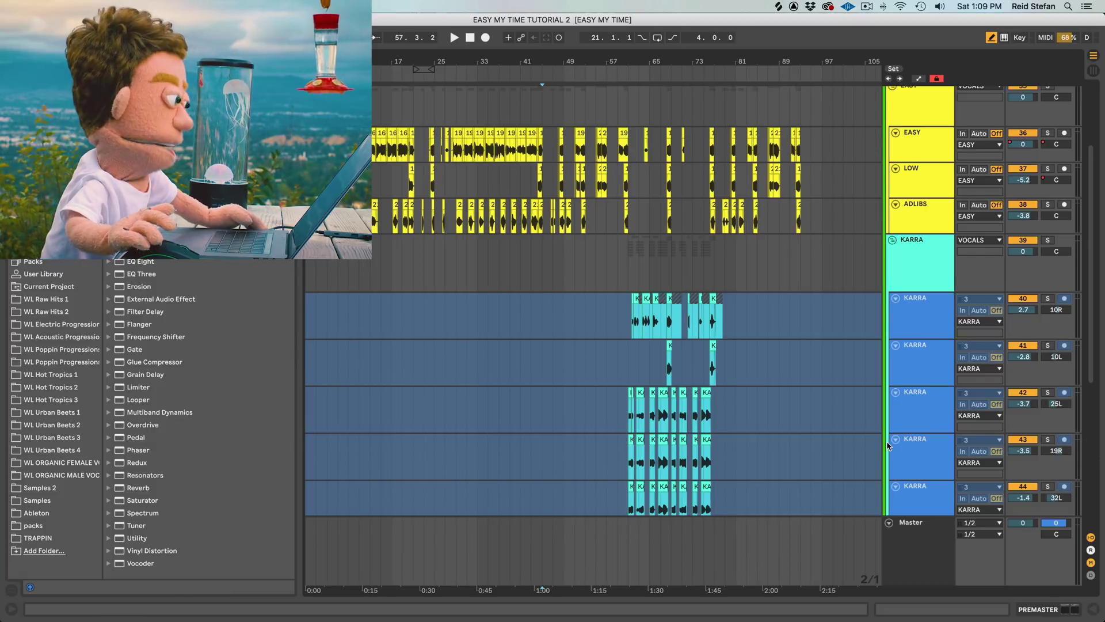
{"action": "scroll", "coordinate": [887, 441], "scroll_direction": "up", "scroll_amount": 4}
{"action": "left_click", "coordinate": [889, 99]}
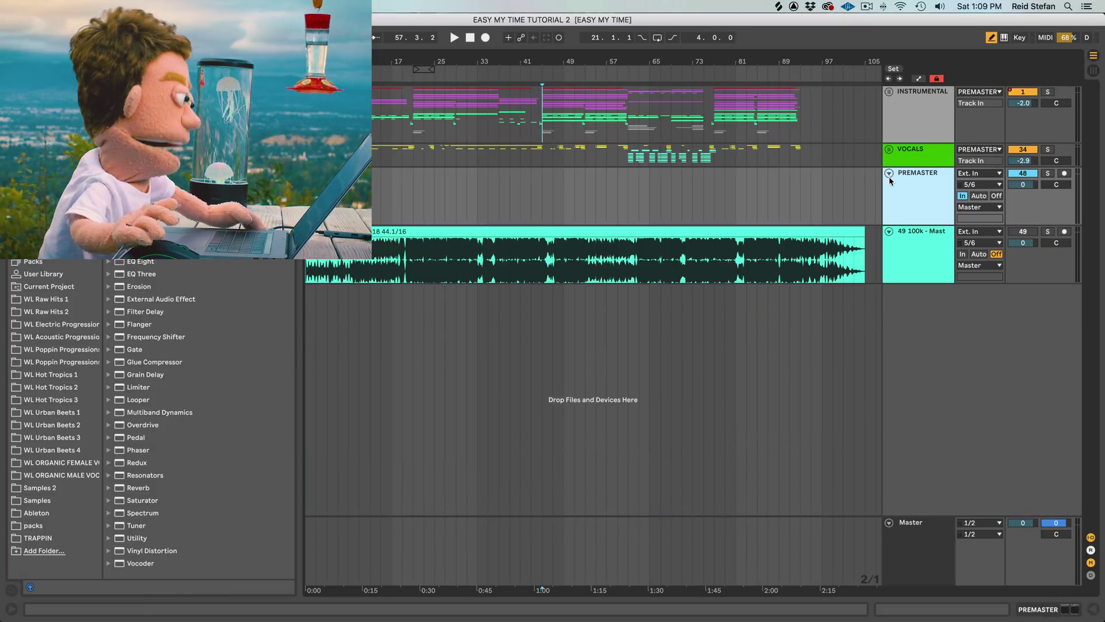
- Unfold the VOCALS sub-groups, make its row taller, and insert a new return track
{"action": "left_click", "coordinate": [898, 159]}
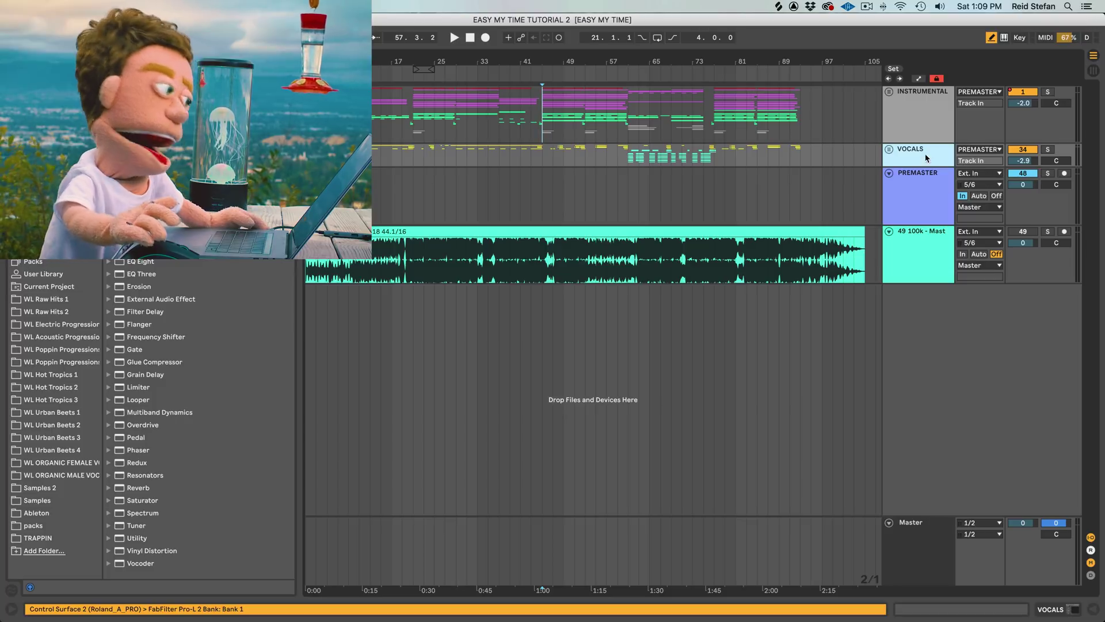
{"action": "key", "text": "u"}
{"action": "left_click_drag", "start_coordinate": [912, 165], "coordinate": [908, 186]}
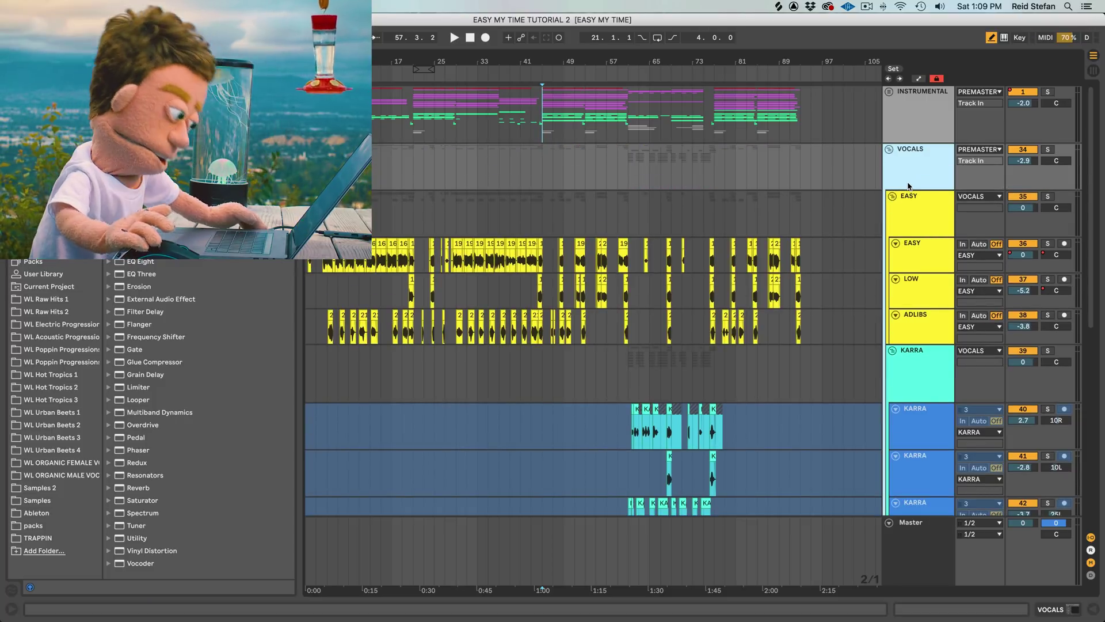
{"action": "key", "text": "ctrl+alt+r"}
- Select the new A Return track above Master
{"action": "left_click", "coordinate": [894, 511]}
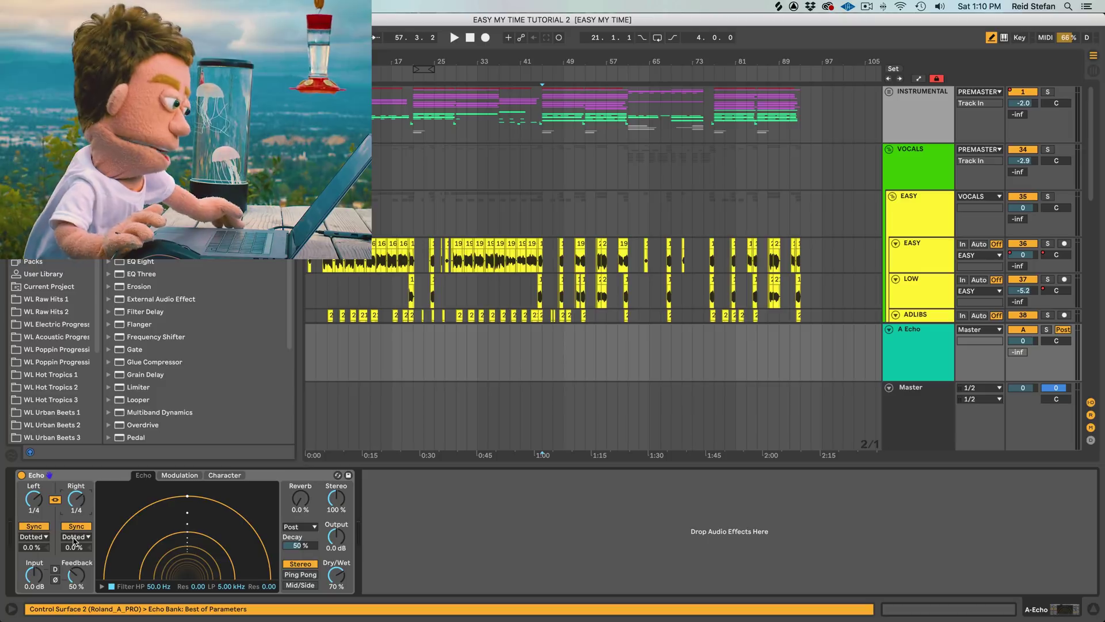
- Set the Echo to straight Notes timing with Ping Pong and a narrower stereo width
{"action": "left_click", "coordinate": [74, 541]}
{"action": "left_click", "coordinate": [87, 545]}
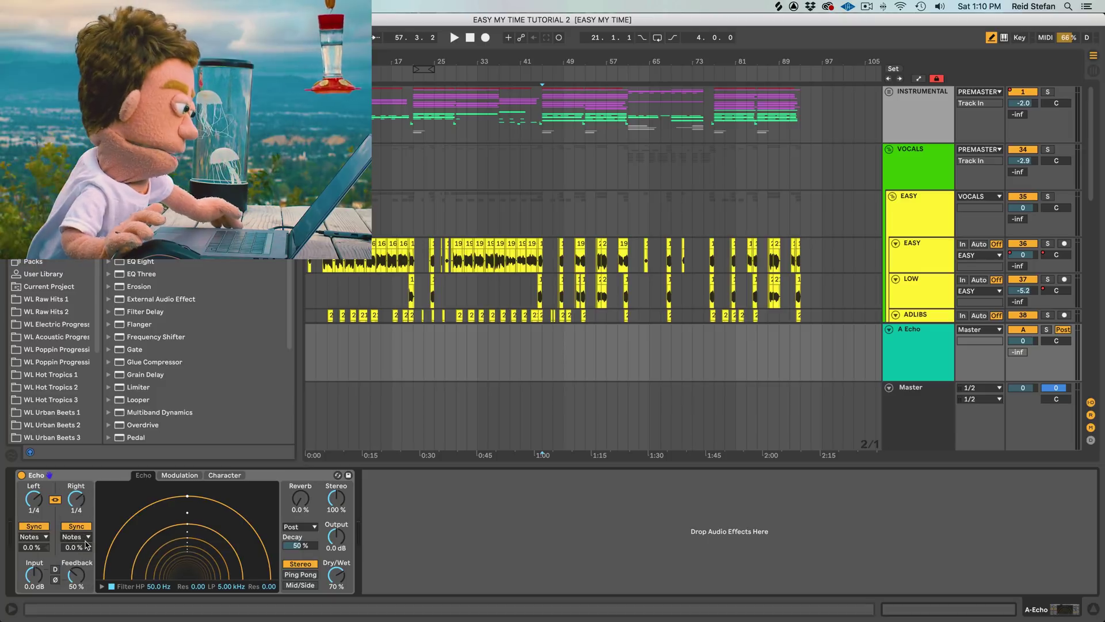
{"action": "left_click", "coordinate": [301, 574]}
{"action": "left_click_drag", "start_coordinate": [336, 499], "coordinate": [336, 521]}
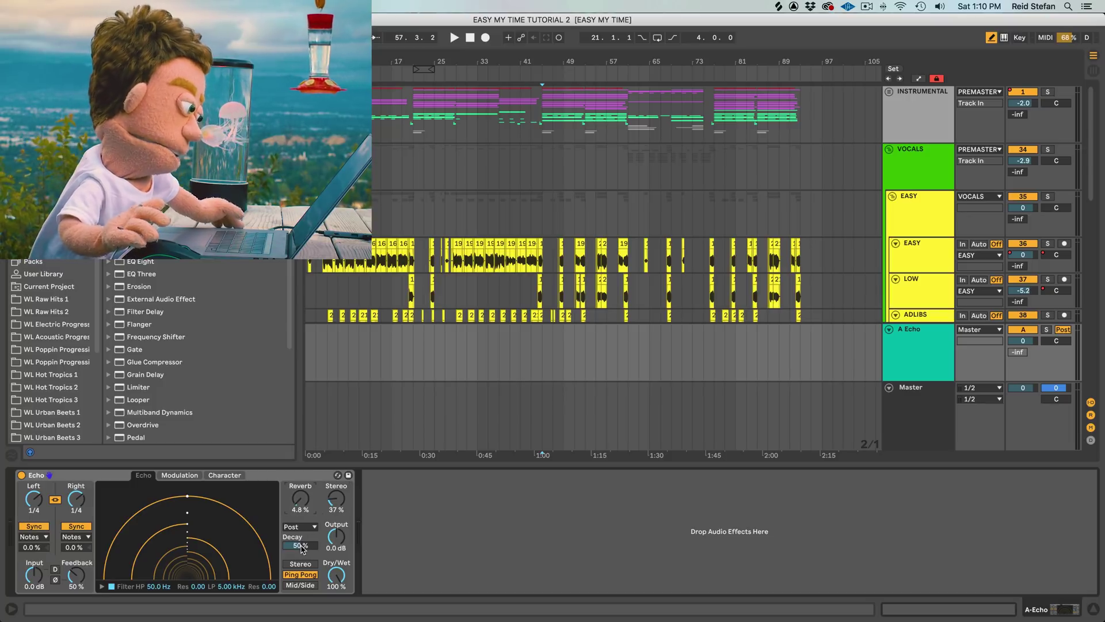
- In the Echo's Character settings, enable ducking at -19 dB and wobble at 3.9%
{"action": "left_click", "coordinate": [226, 476]}
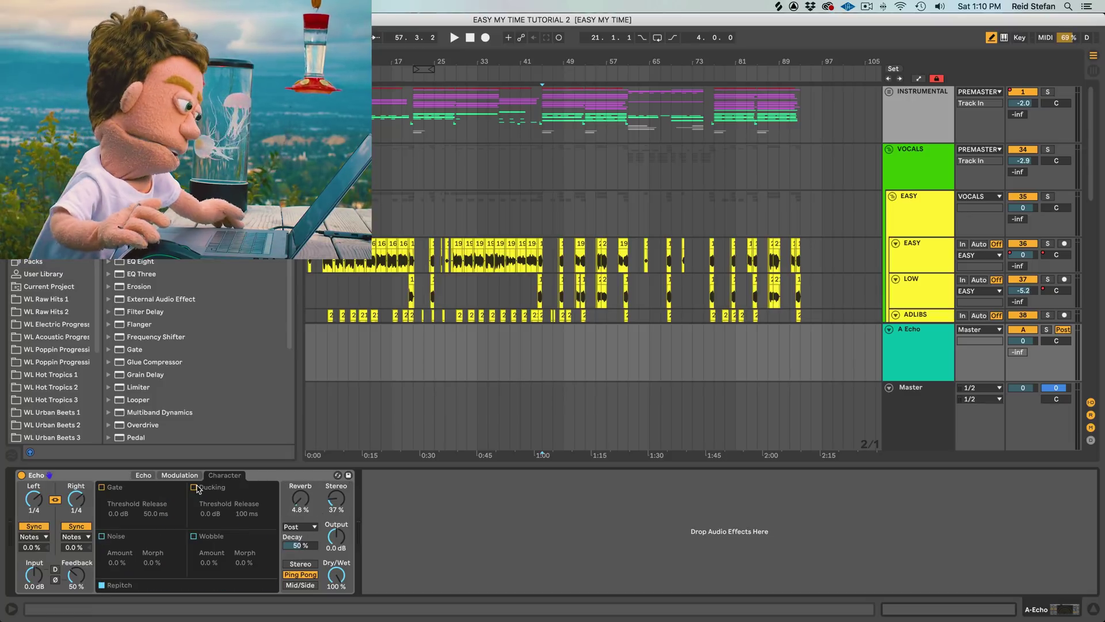
{"action": "left_click_drag", "start_coordinate": [210, 513], "coordinate": [210, 520]}
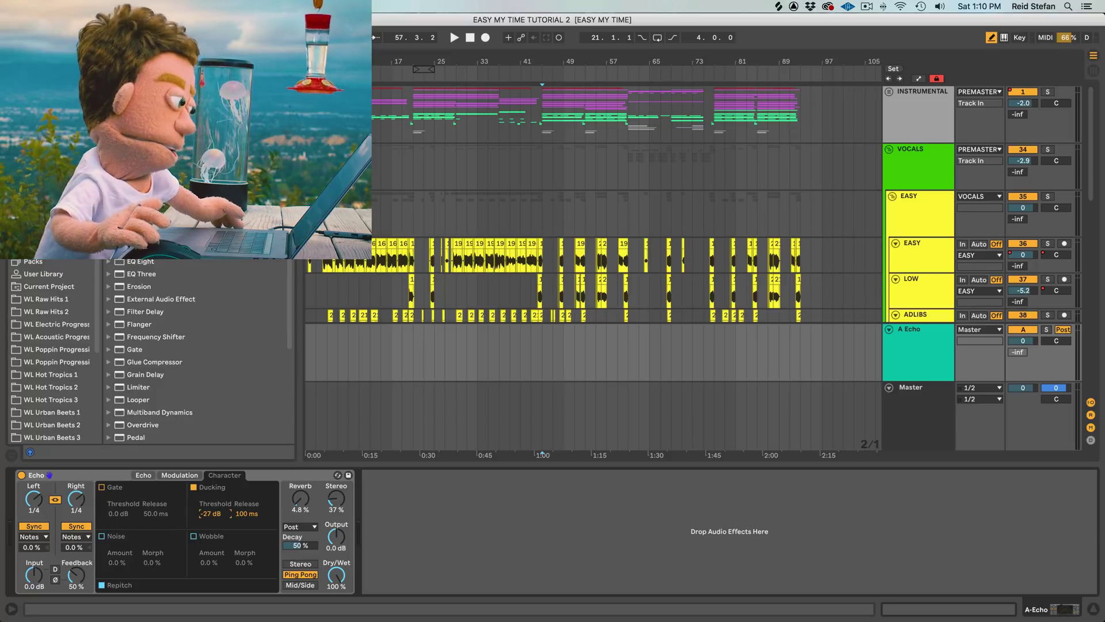
{"action": "left_click", "coordinate": [194, 536]}
{"action": "left_click_drag", "start_coordinate": [209, 562], "coordinate": [208, 559]}
{"action": "left_click_drag", "start_coordinate": [244, 563], "coordinate": [244, 556]}
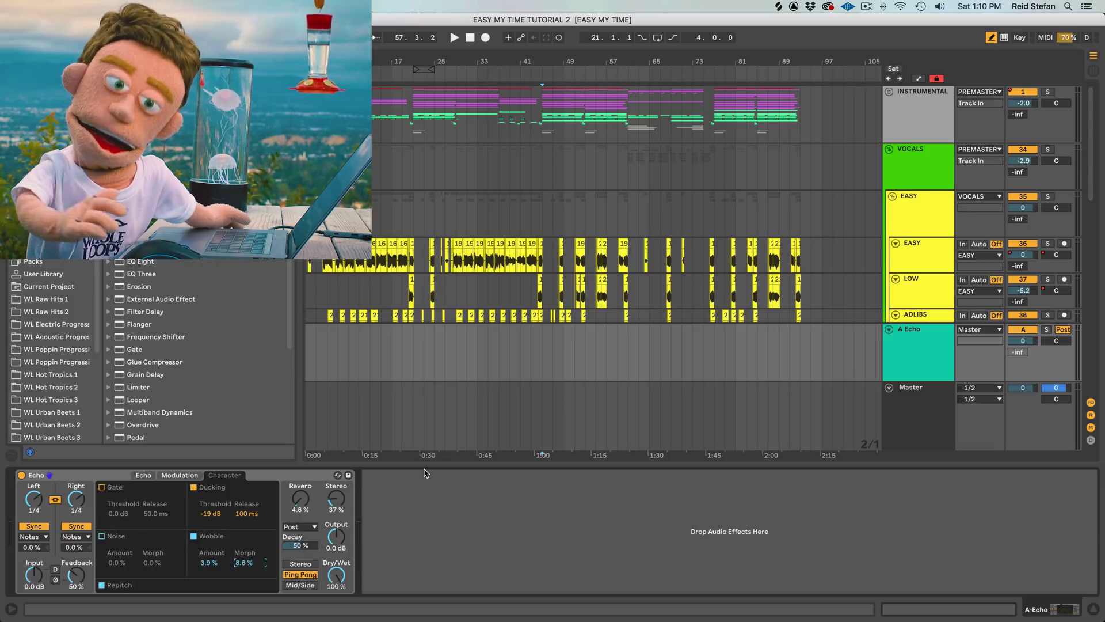
{"action": "left_click", "coordinate": [1093, 609]}
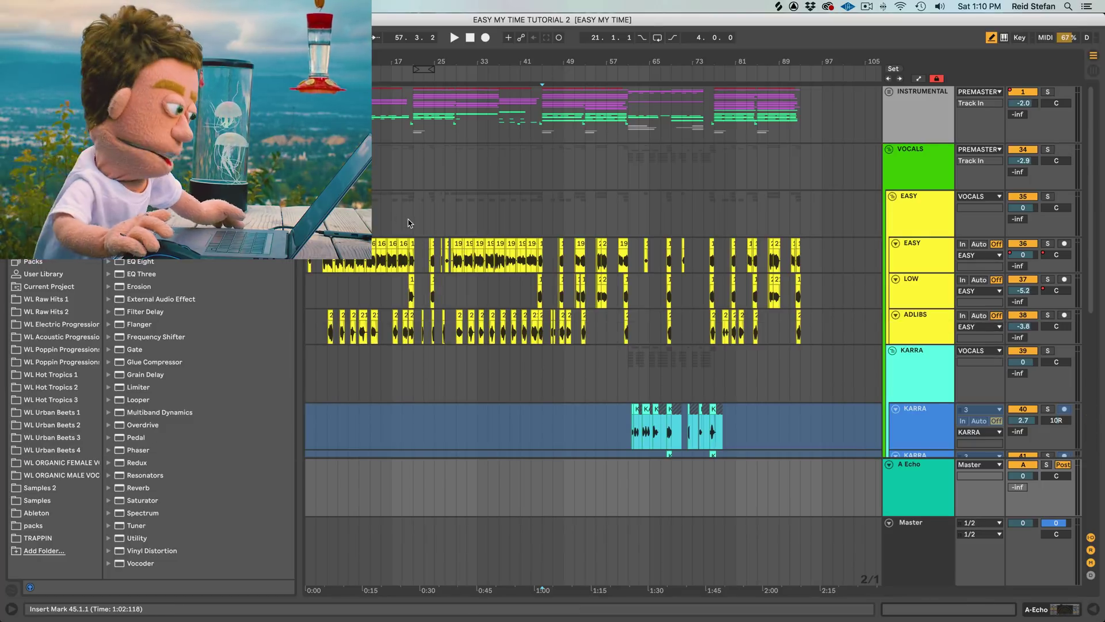
- Play the song and set the VOCALS send to A Echo at about -11.2 dB
{"action": "left_click", "coordinate": [322, 213]}
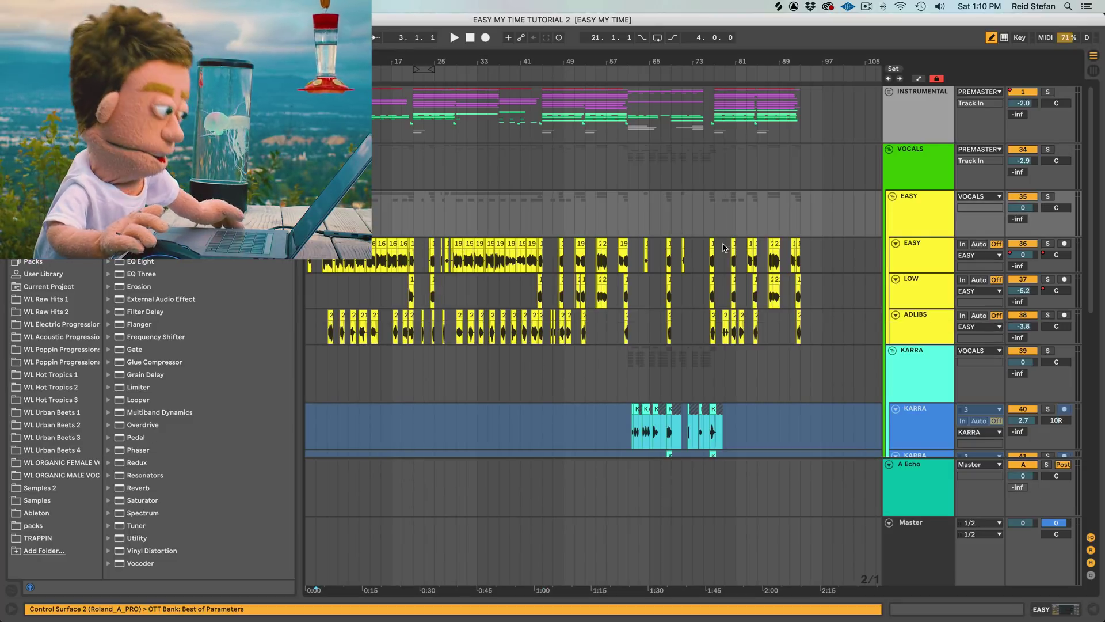
{"action": "key", "text": "space"}
{"action": "left_click", "coordinate": [1020, 172]}
{"action": "type", "text": "0"}
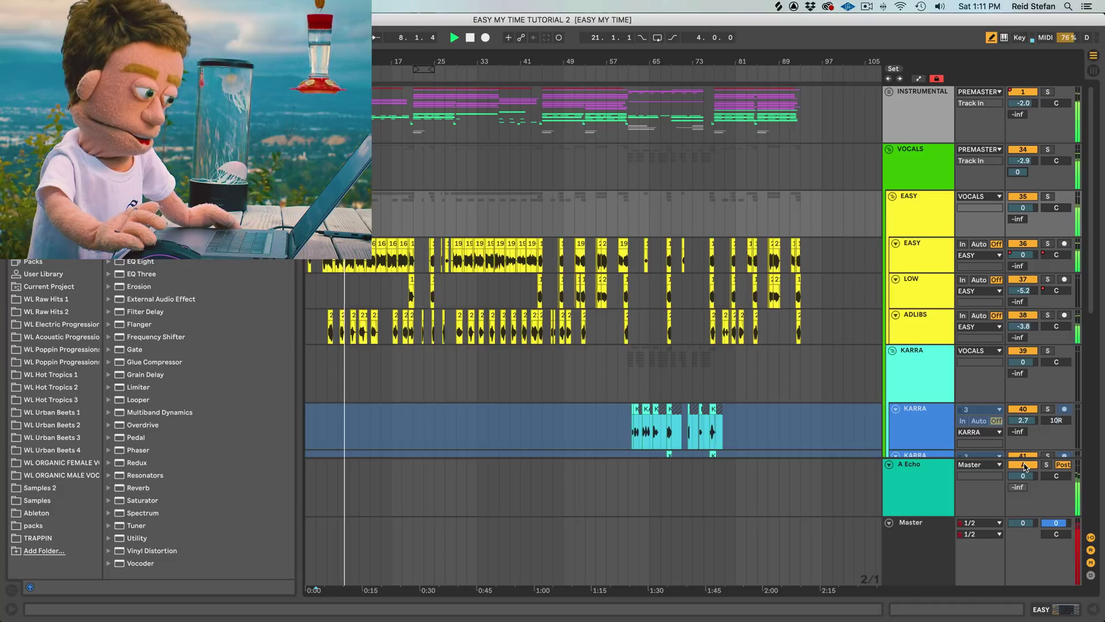
{"action": "type", "text": "-3"}
{"action": "key", "text": "Return"}
{"action": "type", "text": "-7"}
{"action": "key", "text": "Return"}
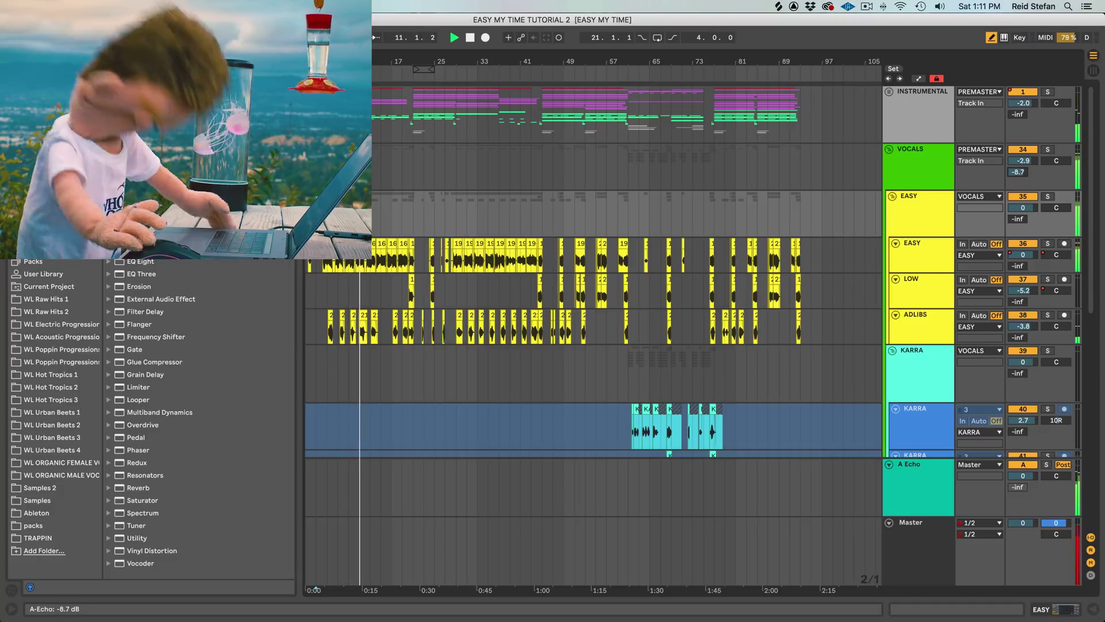
{"action": "left_click_drag", "start_coordinate": [1019, 171], "coordinate": [1020, 173]}
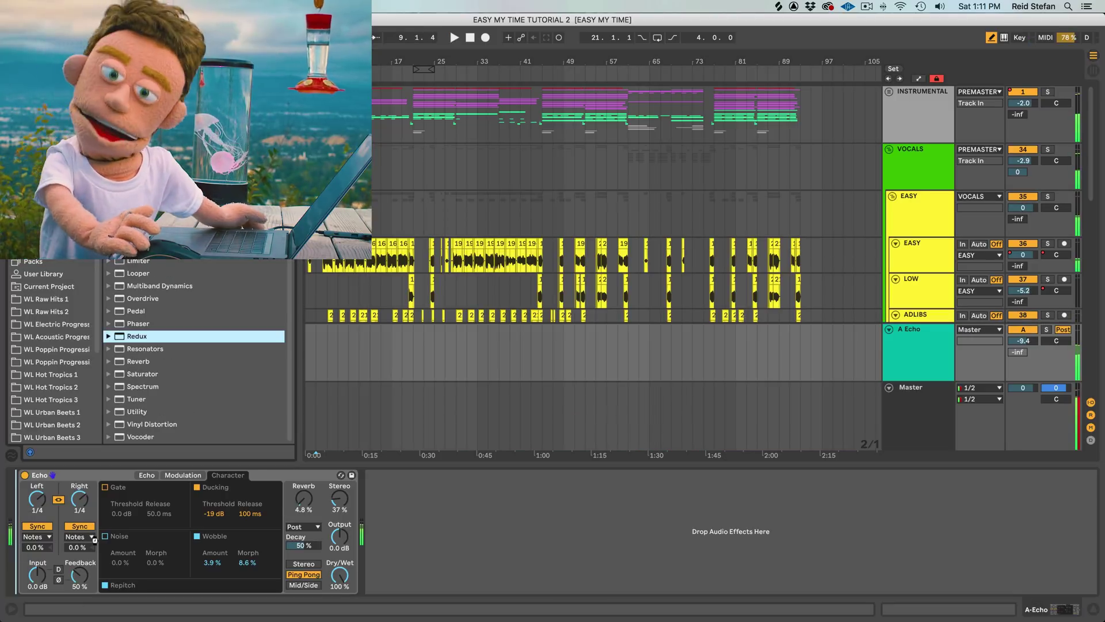
- Put Redux ahead of the Echo on the return, with Soft downsampling slightly raised
{"action": "left_click", "coordinate": [77, 562]}
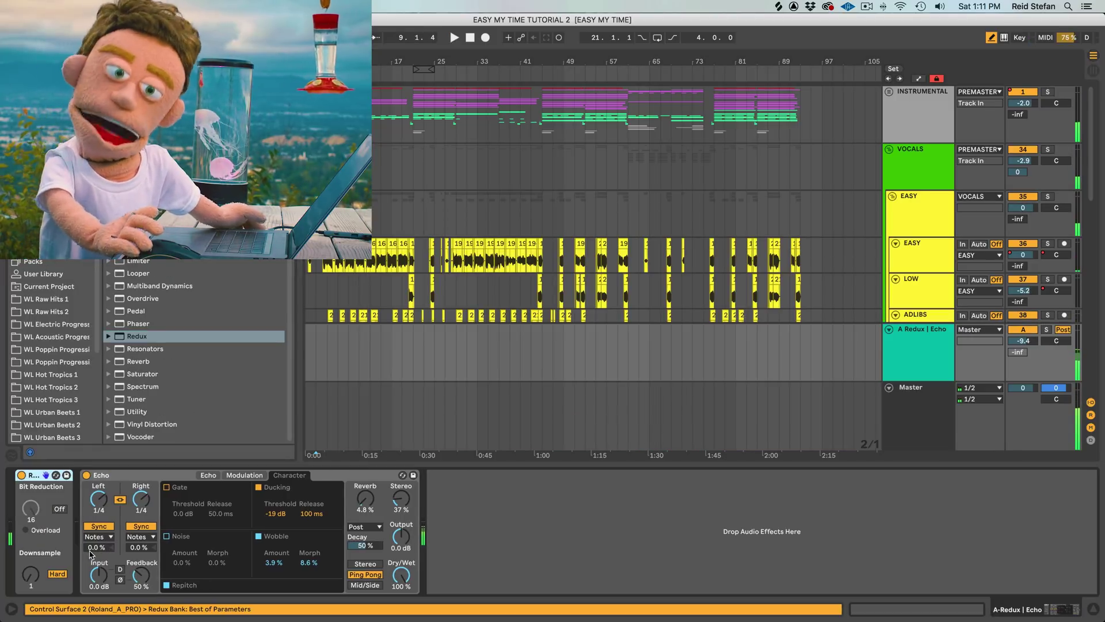
{"action": "left_click", "coordinate": [58, 573]}
{"action": "left_click_drag", "start_coordinate": [30, 577], "coordinate": [30, 573]}
- Add a Flanger after the Echo, raising its dry/wet to 31.7% and lengthening delay time
{"action": "left_click_drag", "start_coordinate": [33, 474], "coordinate": [508, 594]}
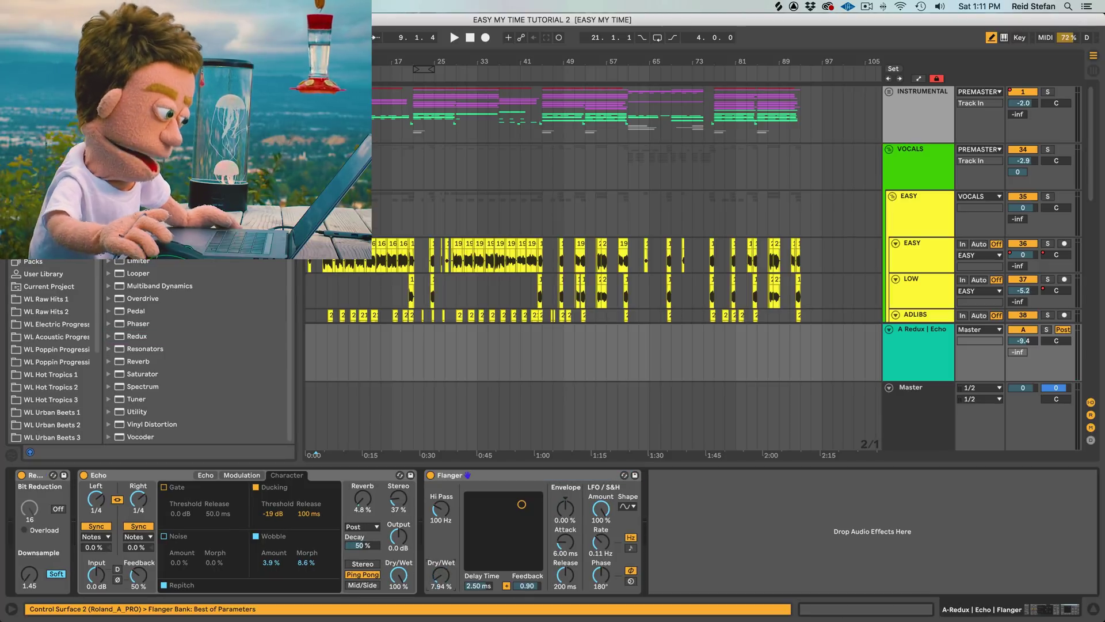
{"action": "key", "text": "space"}
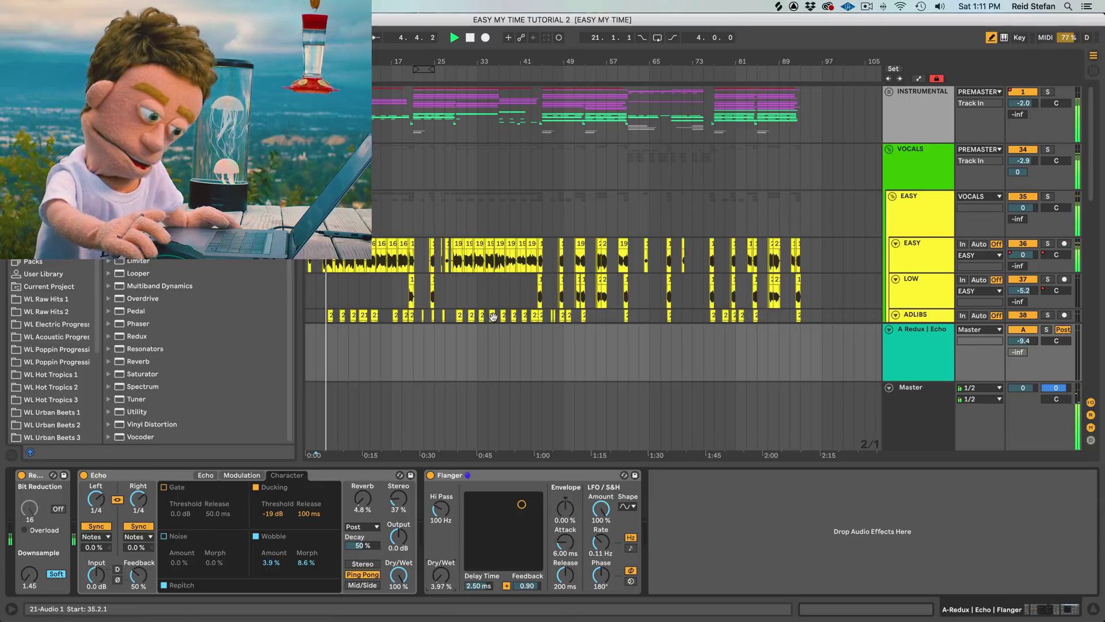
{"action": "left_click_drag", "start_coordinate": [441, 575], "coordinate": [441, 539]}
{"action": "left_click_drag", "start_coordinate": [479, 585], "coordinate": [441, 584]}
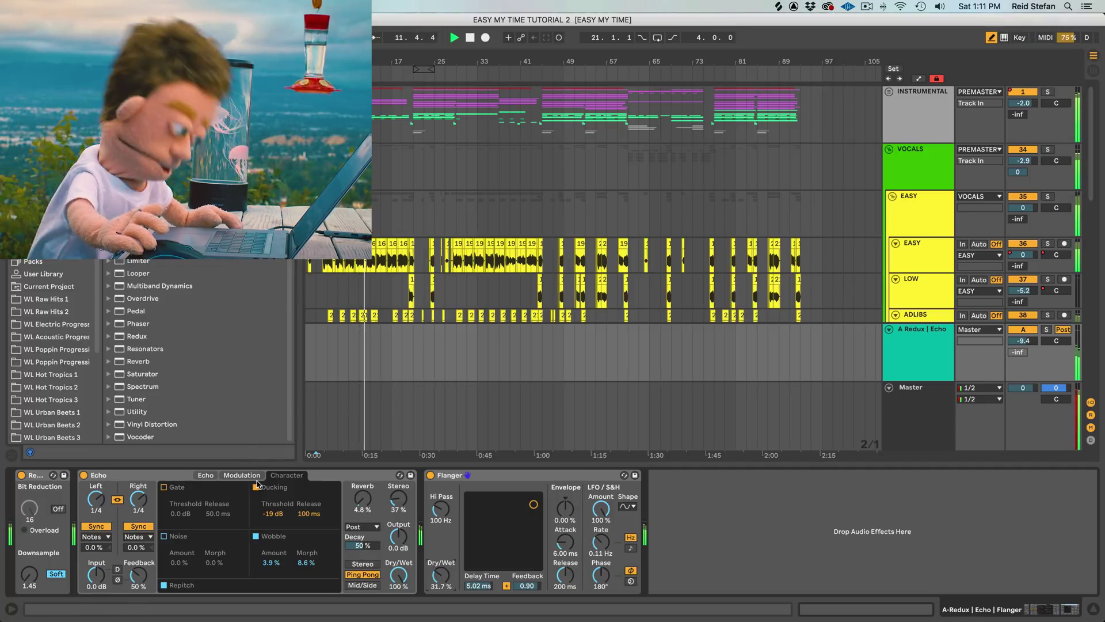
- Lower the Echo ducking threshold to -21 dB, then hide the device panel and stop playback
{"action": "left_click_drag", "start_coordinate": [270, 504], "coordinate": [271, 510]}
{"action": "left_click", "coordinate": [1093, 608]}
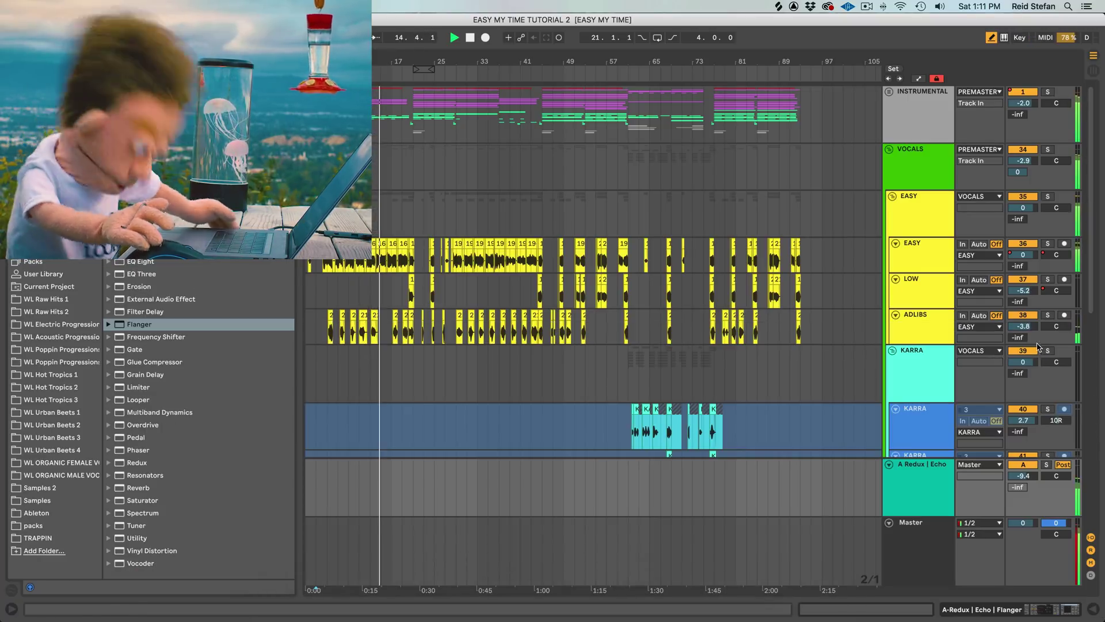
{"action": "left_click", "coordinate": [1093, 608]}
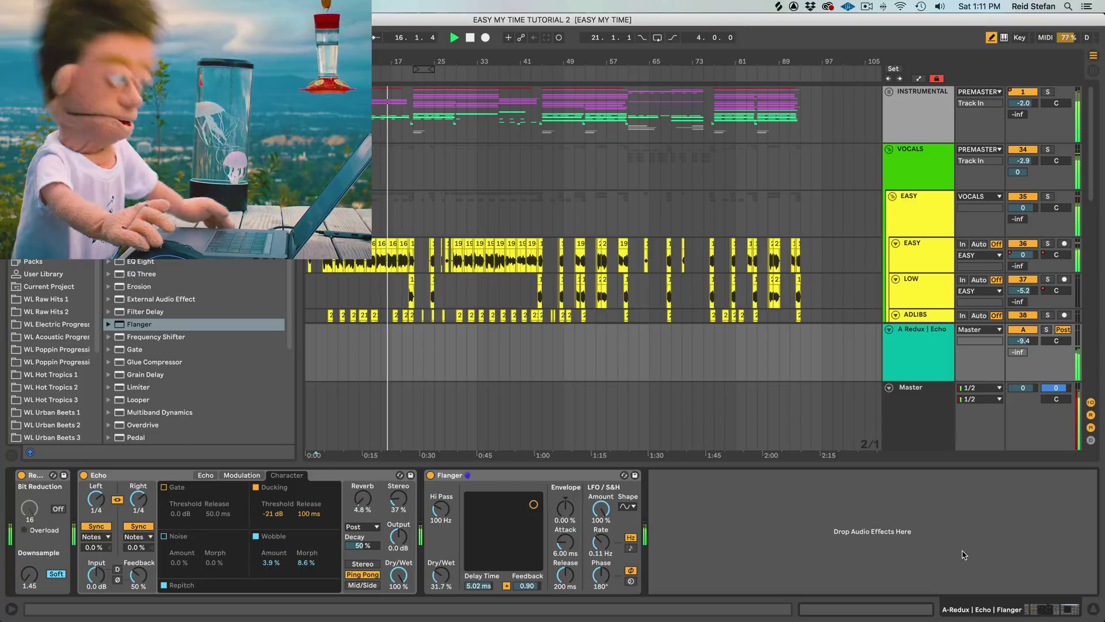
{"action": "left_click", "coordinate": [1092, 609]}
{"action": "key", "text": "space"}
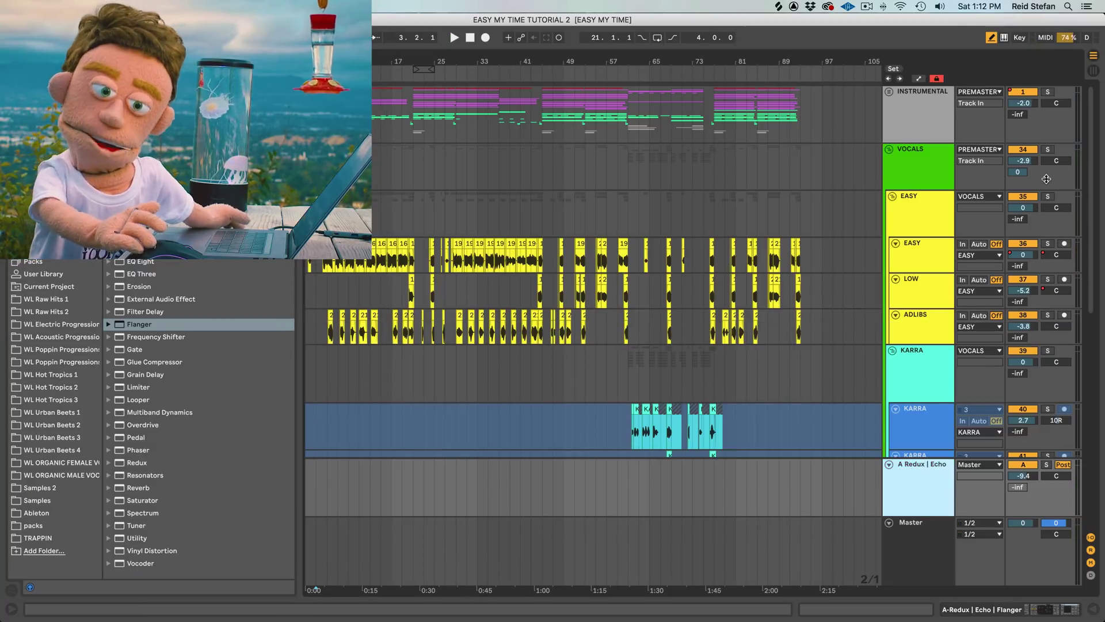
- Insert a run of empty return tracks, B through L, with repeated Cmd+Alt+T
{"action": "key", "text": "super+alt+t"}
{"action": "key", "text": "super+alt+t"}
{"action": "key", "text": "super+alt+t"}
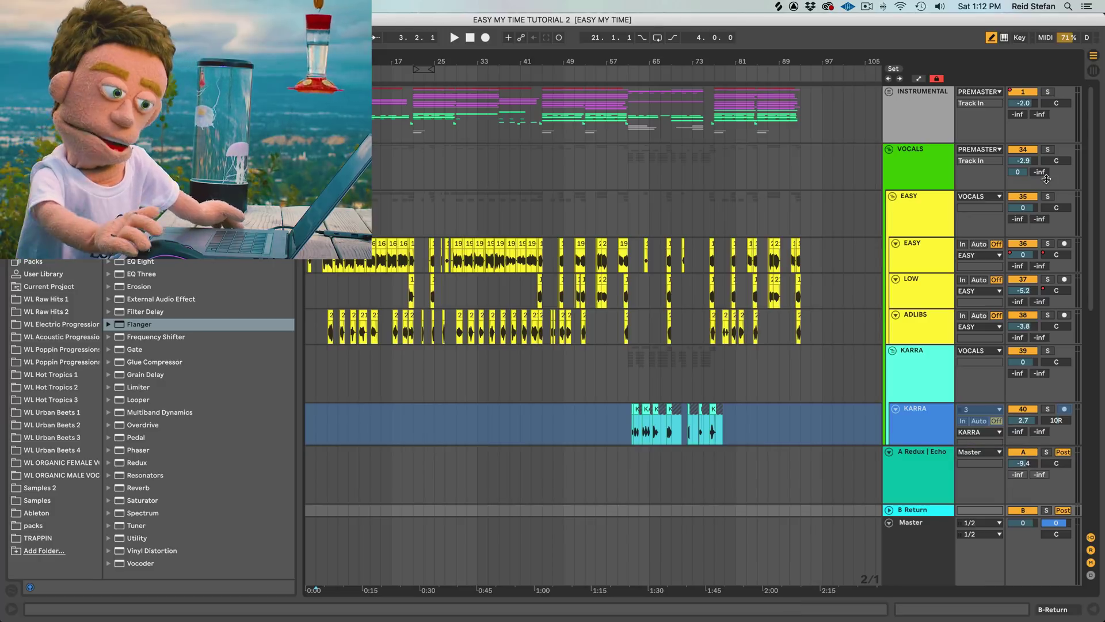
{"action": "key", "text": "super+alt+t"}
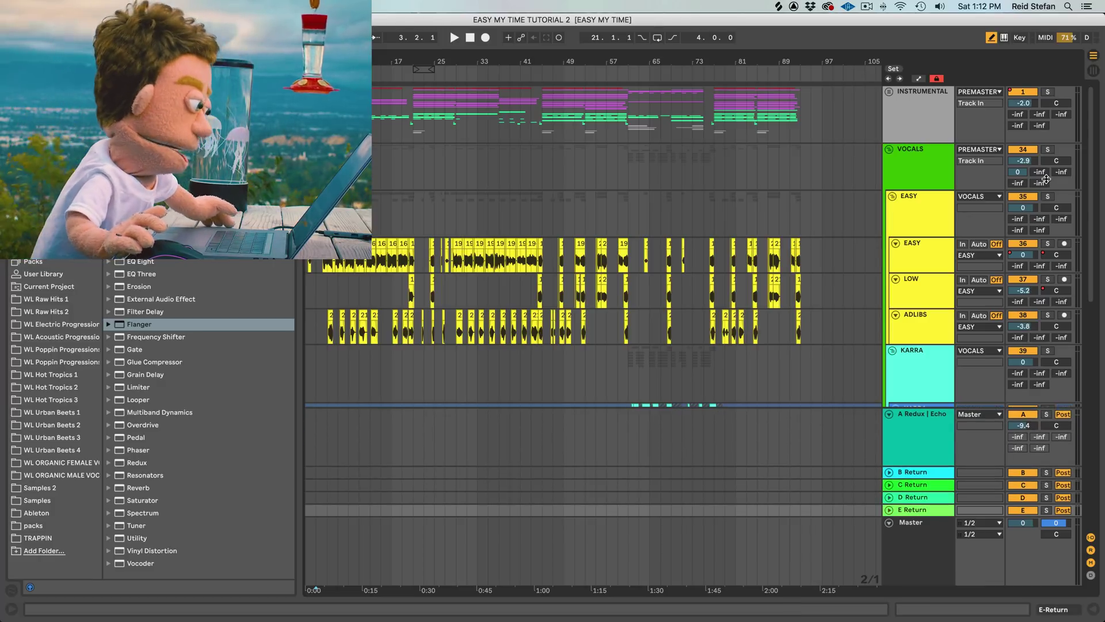
{"action": "key", "text": "super+alt+t"}
{"action": "key", "text": "super+alt+t"}
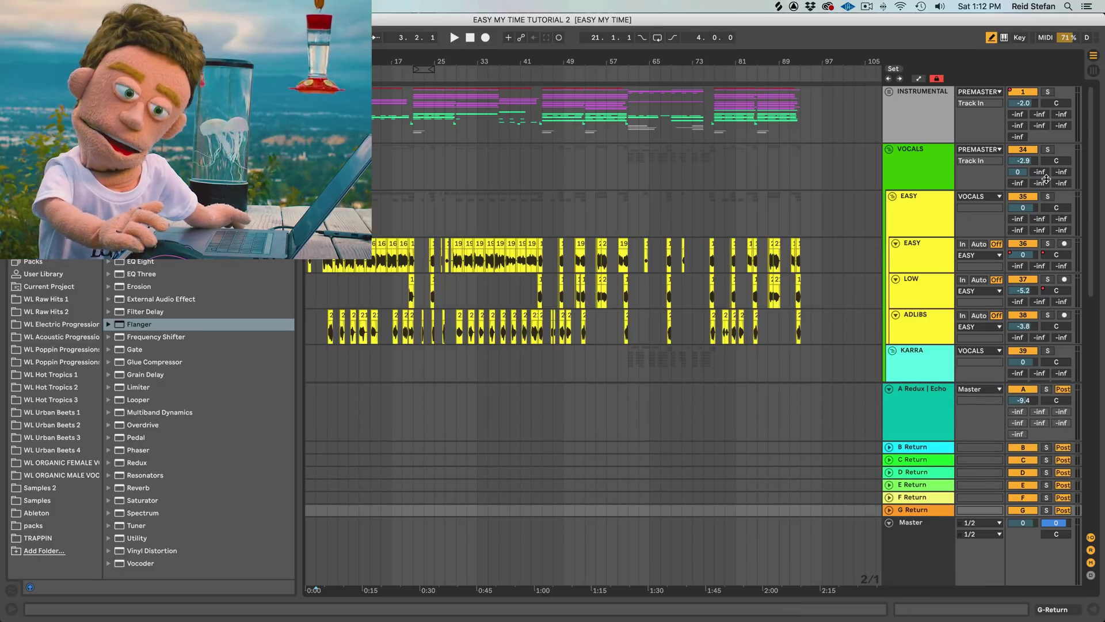
{"action": "key", "text": "super+alt+t"}
{"action": "key", "text": "super+alt+t"}
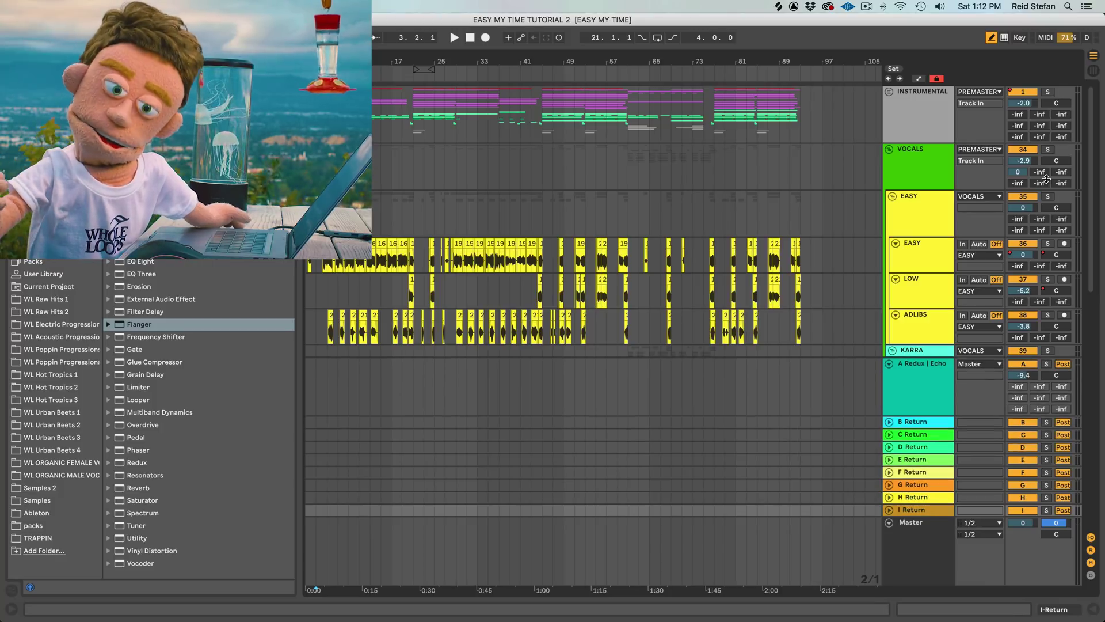
{"action": "key", "text": "super+alt+t"}
{"action": "key", "text": "super+alt+t"}
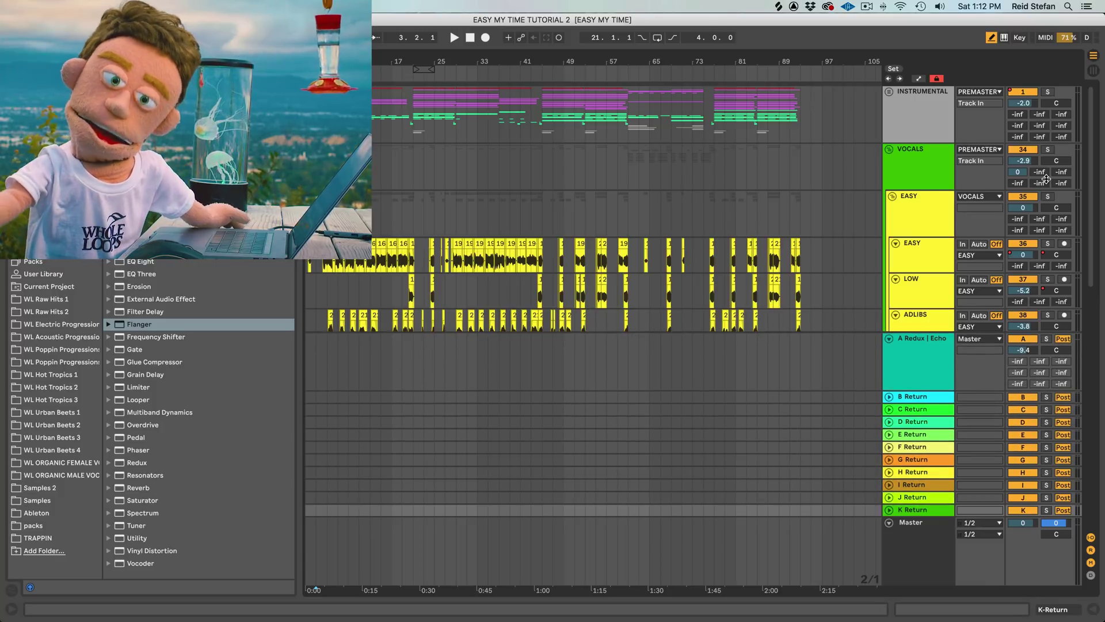
{"action": "key", "text": "super+alt+t"}
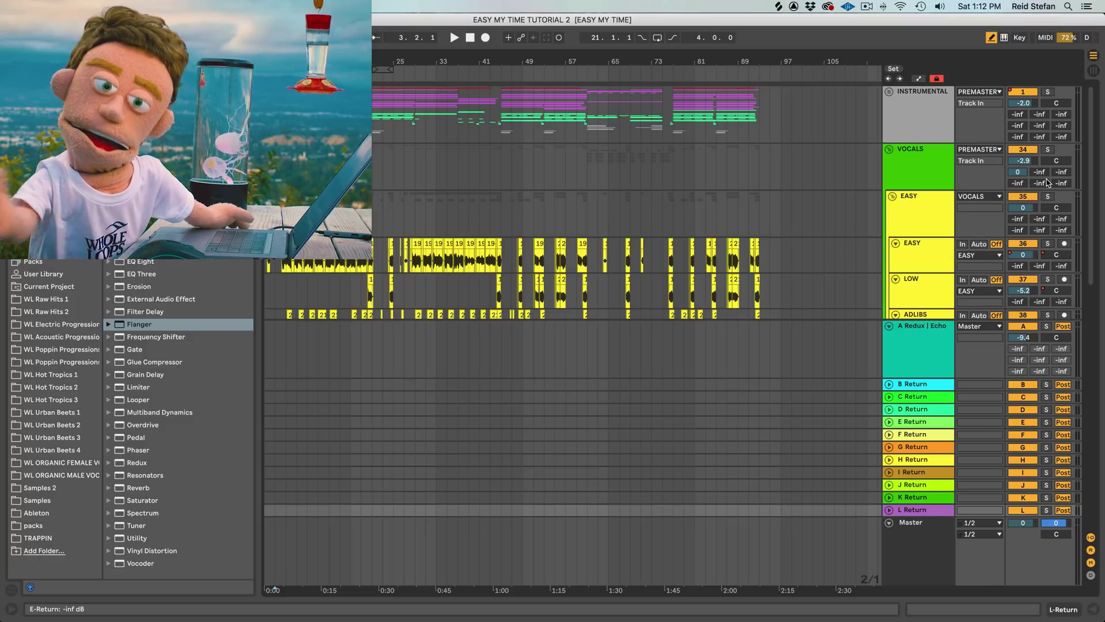
- Enlarge VOCALS to nudge its K send, then delete the unused returns C through L
{"action": "left_click", "coordinate": [889, 385]}
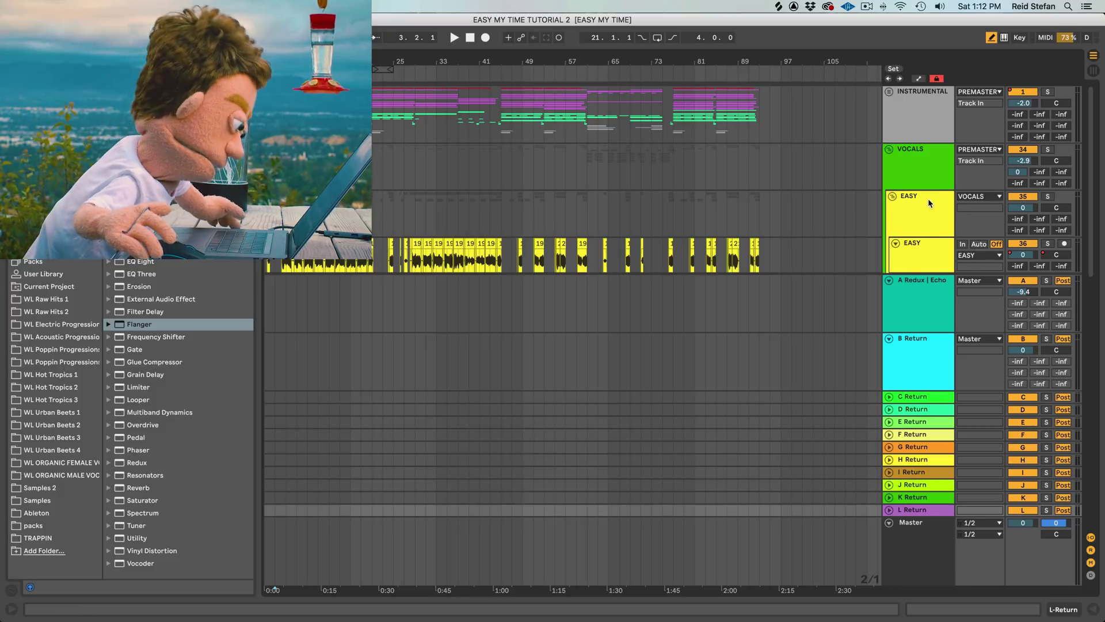
{"action": "left_click_drag", "start_coordinate": [931, 188], "coordinate": [926, 211]}
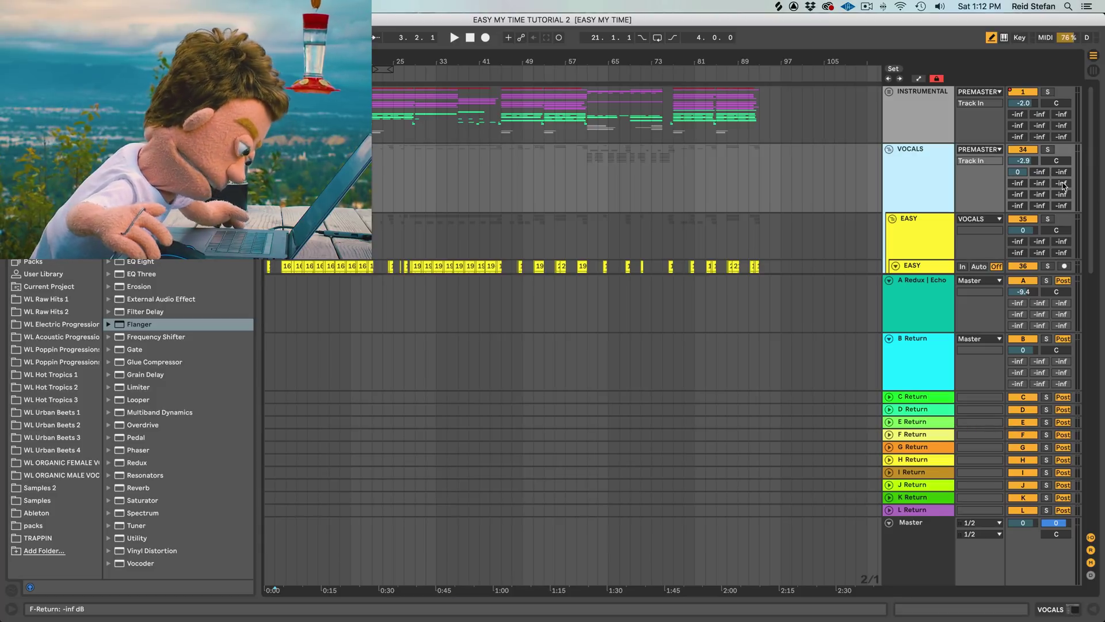
{"action": "mouse_move", "coordinate": [1039, 206]}
{"action": "left_mouse_down"}
{"action": "mouse_move", "coordinate": [1040, 193]}
{"action": "mouse_move", "coordinate": [1045, 216]}
{"action": "left_mouse_up"}
{"action": "left_click", "coordinate": [932, 399]}
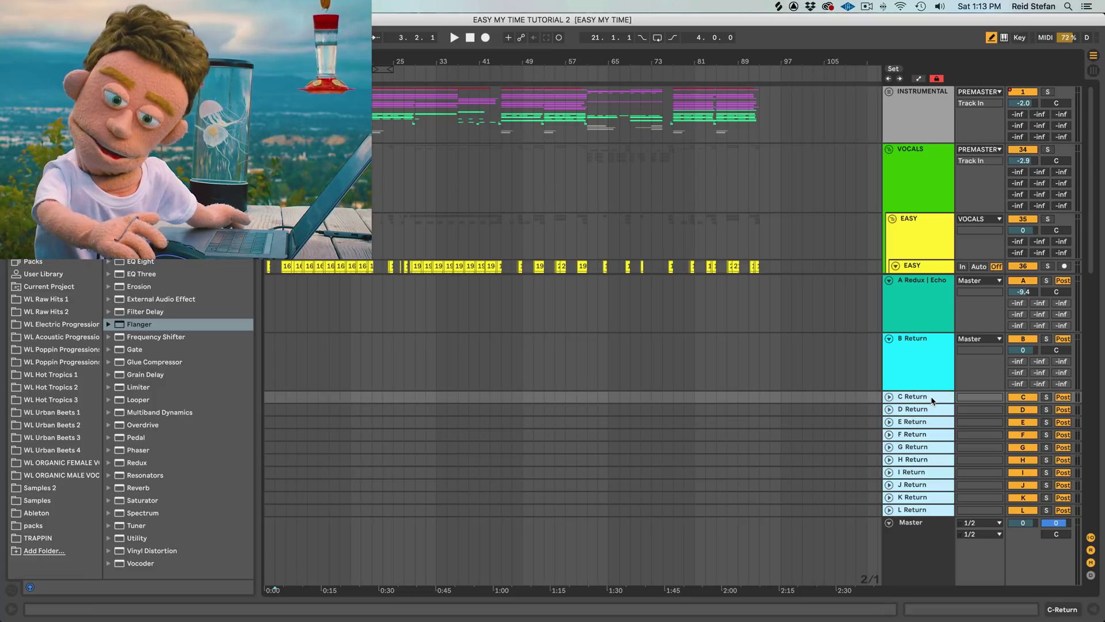
{"action": "key", "text": "Delete"}
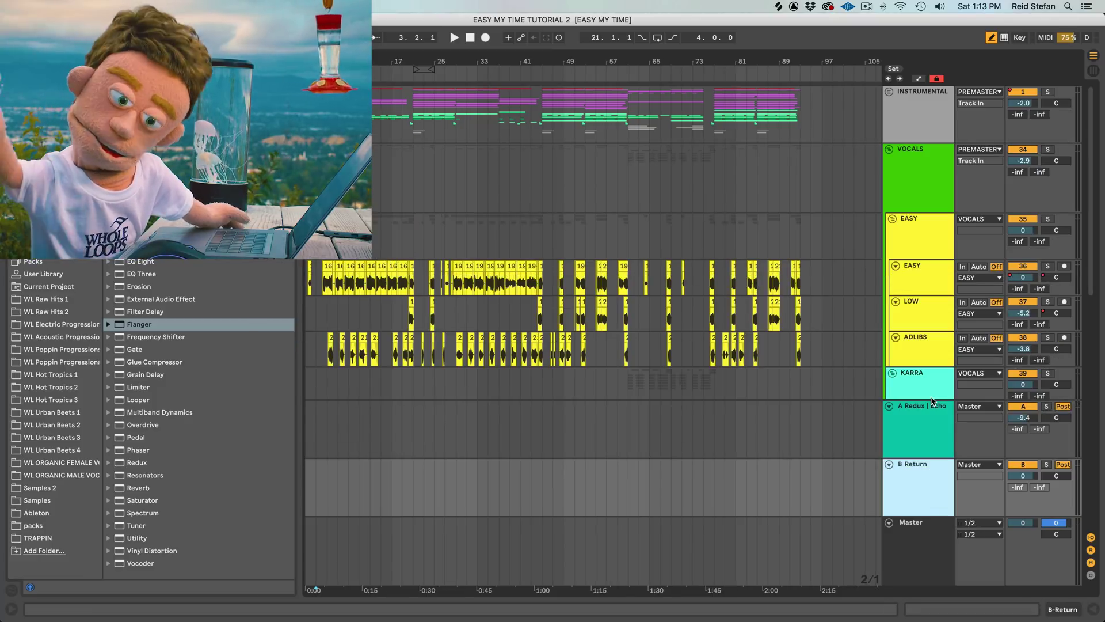
- Select the Redux, Echo and Flanger devices on the A Redux | Echo return
{"action": "left_click", "coordinate": [923, 426]}
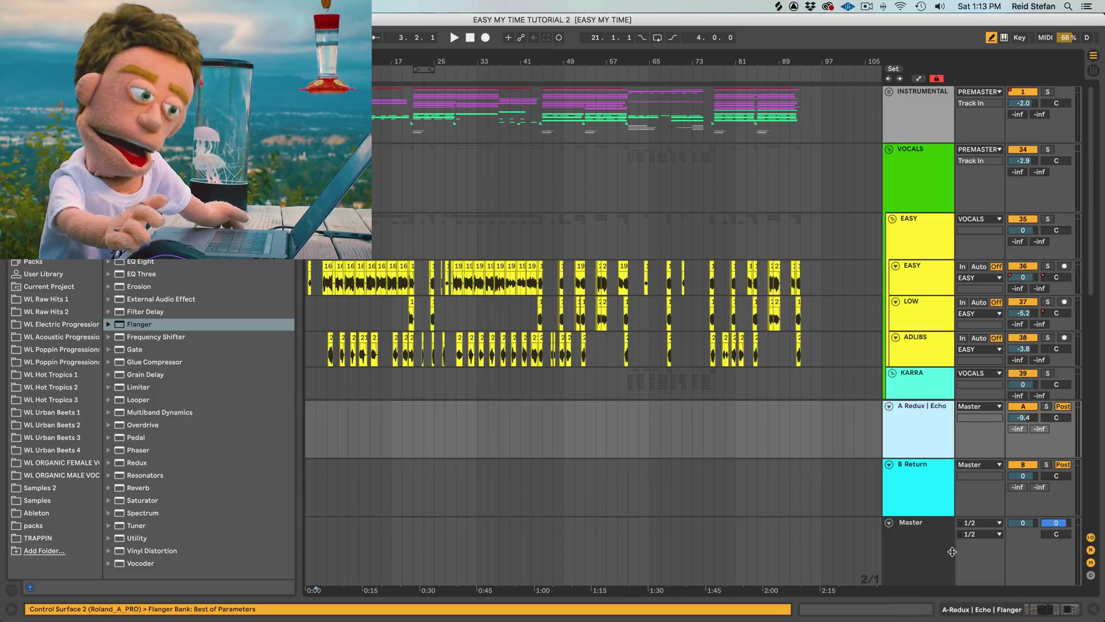
{"action": "left_click", "coordinate": [1051, 612]}
{"action": "left_click", "coordinate": [483, 482]}
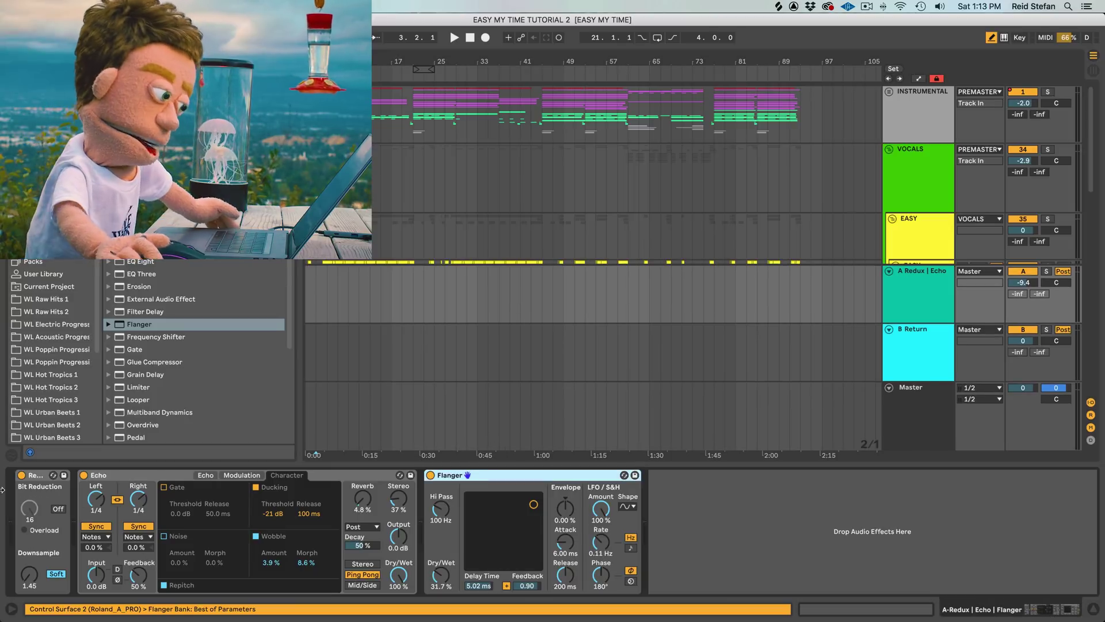
{"action": "left_click", "coordinate": [43, 474]}
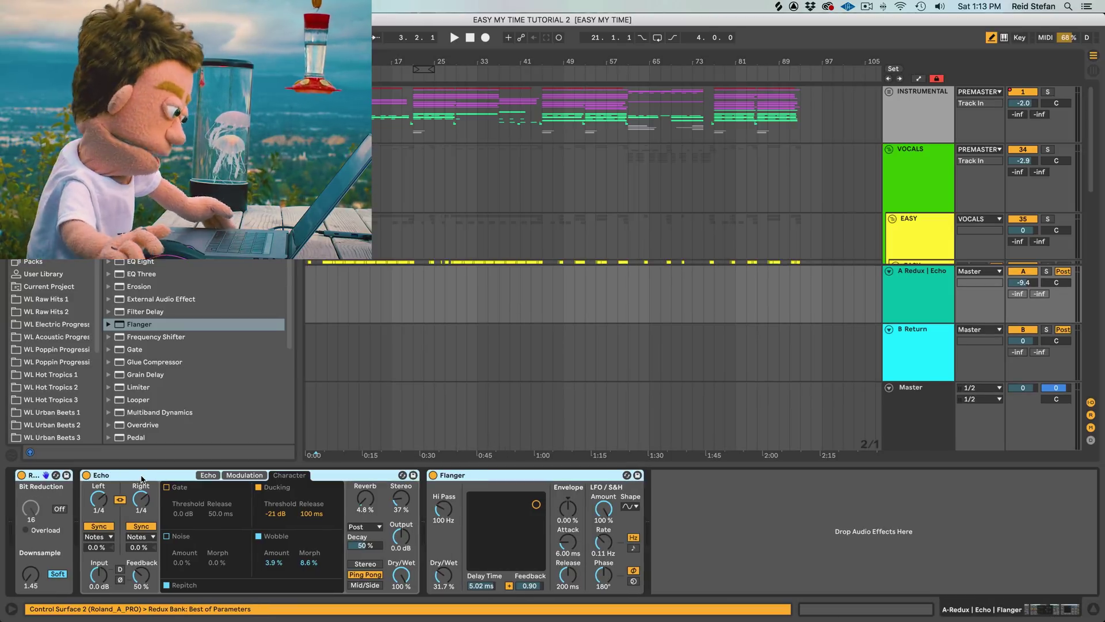
- On the VOCALS group, wrap the three effects in an Audio Effect Rack and open its chain-list menu
{"action": "left_click", "coordinate": [926, 161]}
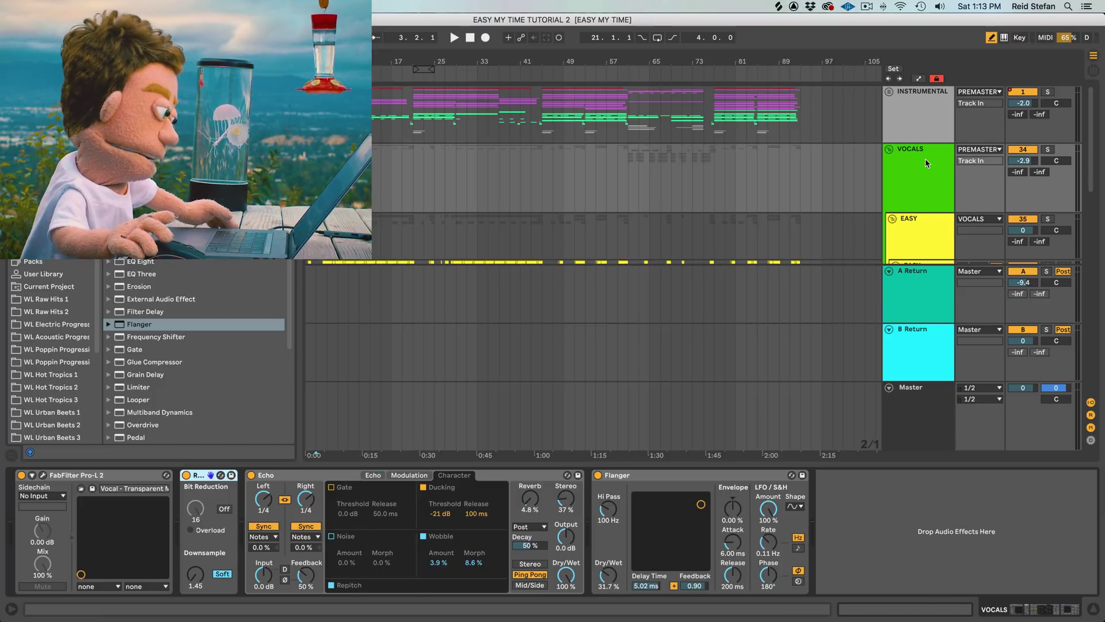
{"action": "left_click", "coordinate": [700, 479]}
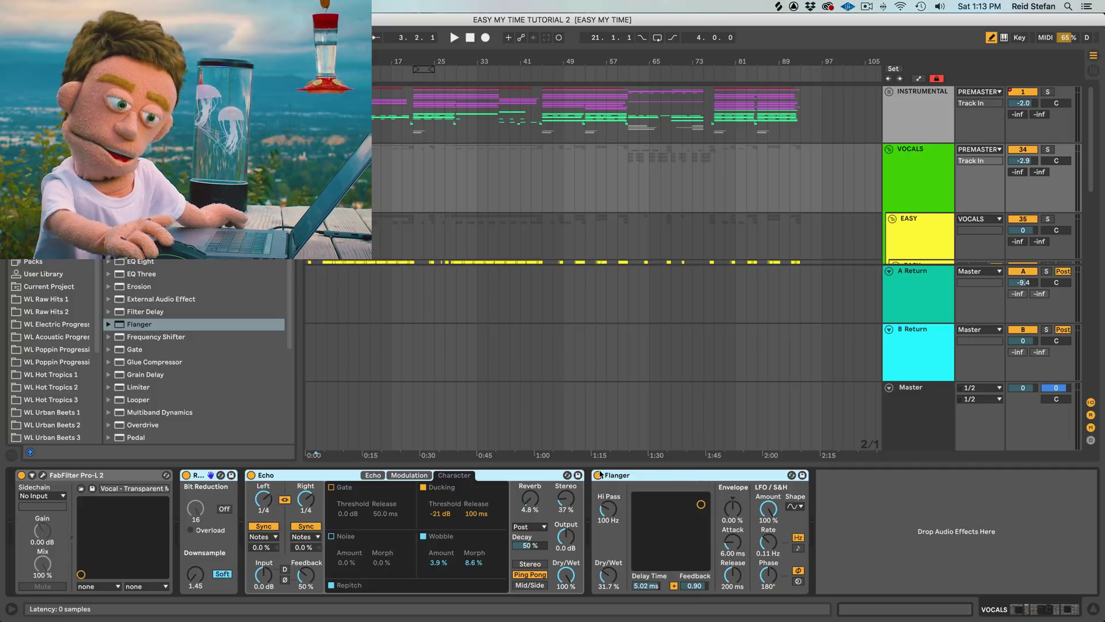
{"action": "key", "text": "super+g"}
{"action": "left_click", "coordinate": [186, 498]}
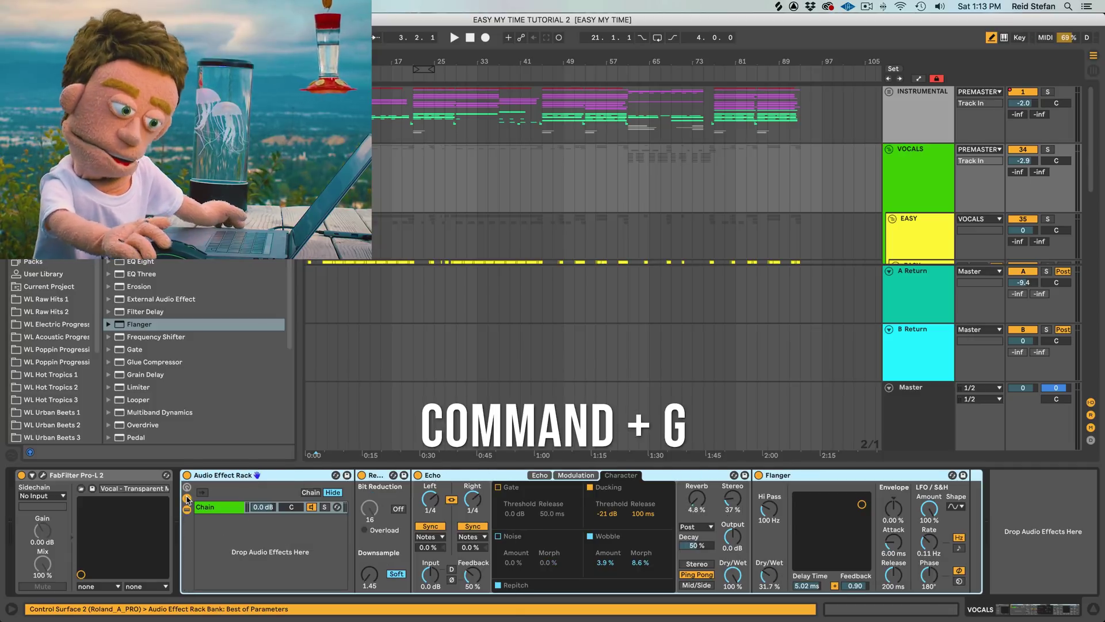
{"action": "left_click", "coordinate": [219, 537]}
{"action": "right_click", "coordinate": [229, 538]}
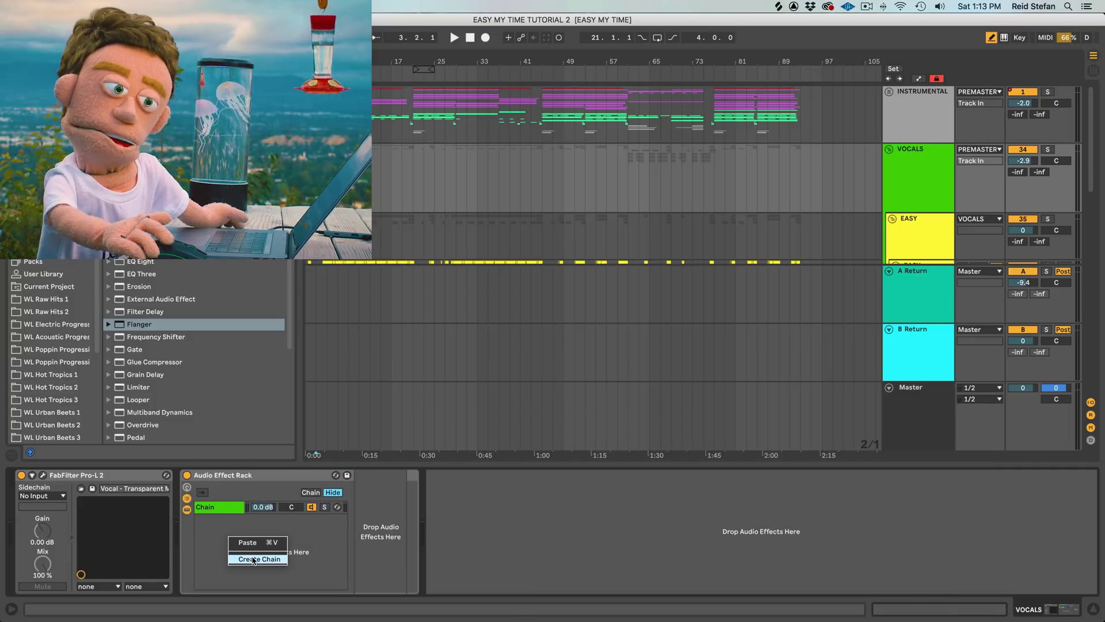
- Add a DRY chain beside the 1/4 chain and drop the 1/4 chain to -9.3 dB while playing
{"action": "left_click", "coordinate": [254, 559]}
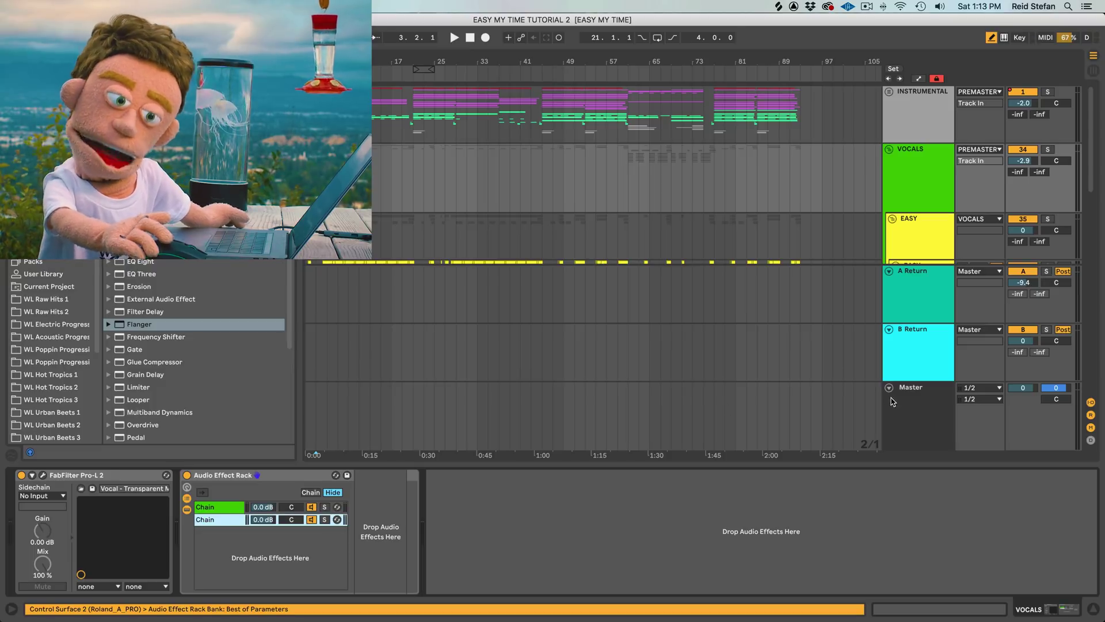
{"action": "scroll", "coordinate": [921, 230], "scroll_direction": "down", "scroll_amount": 5}
{"action": "left_click", "coordinate": [906, 305]}
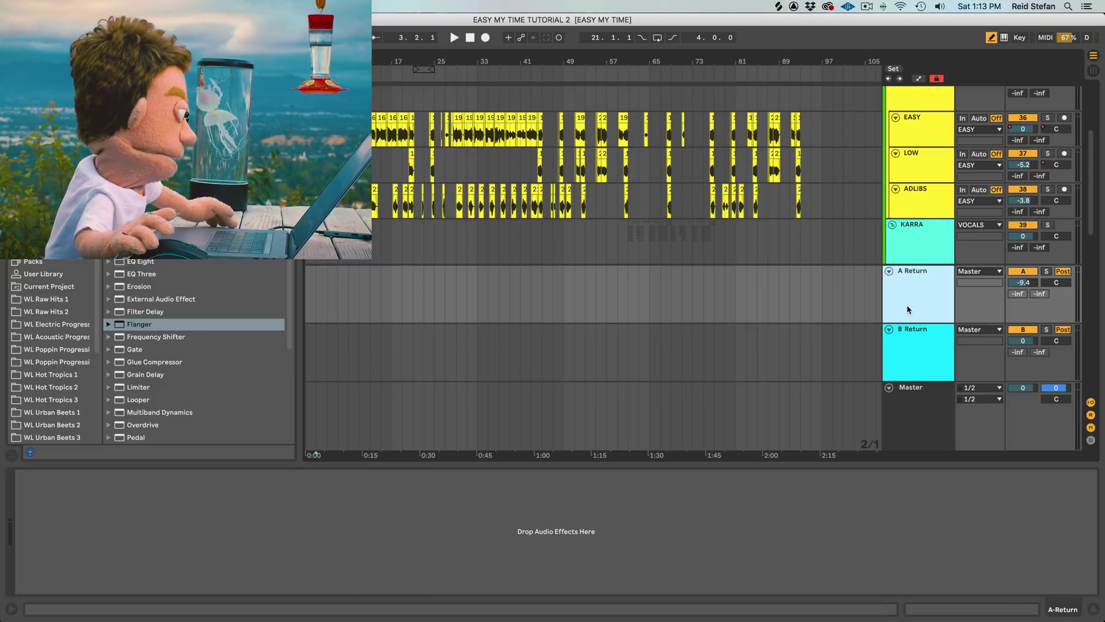
{"action": "key", "text": "space"}
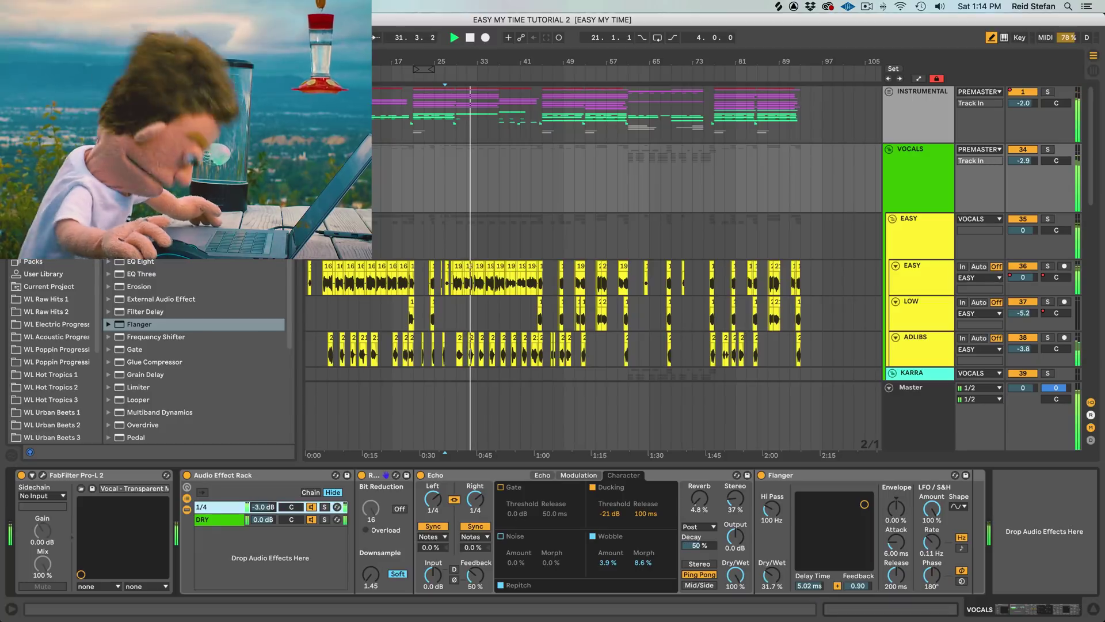
{"action": "left_click_drag", "start_coordinate": [263, 507], "coordinate": [263, 527]}
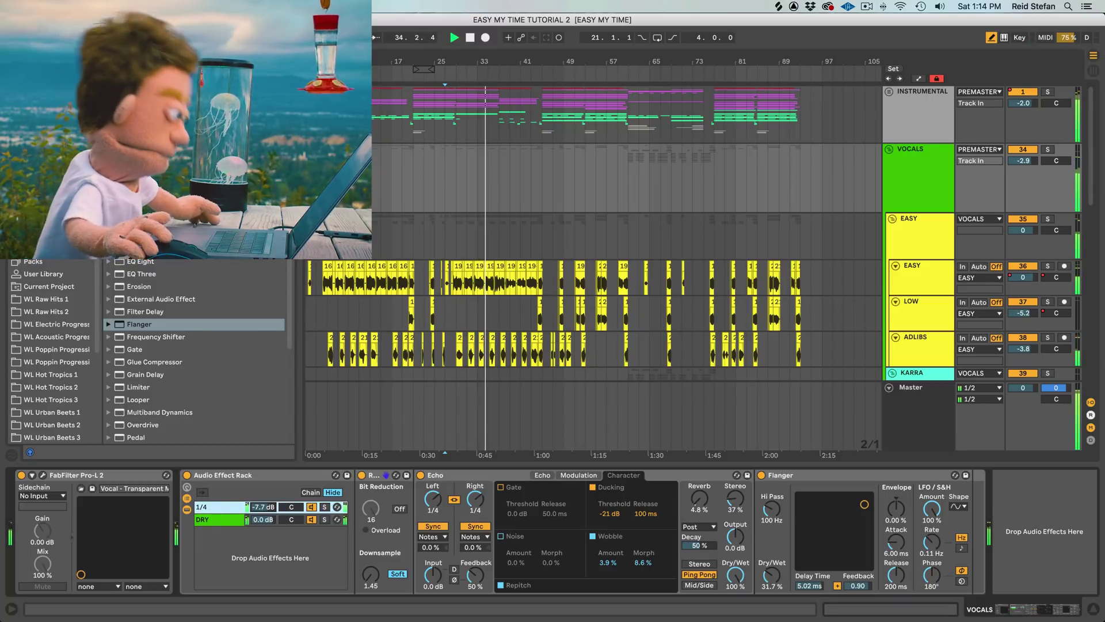
{"action": "left_click_drag", "start_coordinate": [256, 507], "coordinate": [256, 520]}
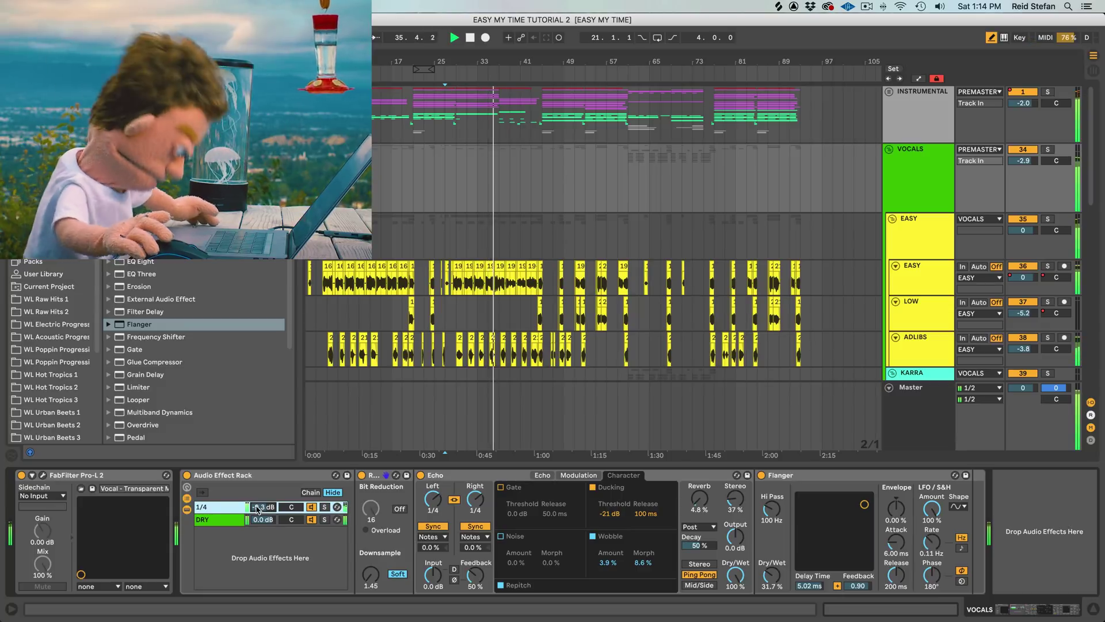
{"action": "key", "text": "space"}
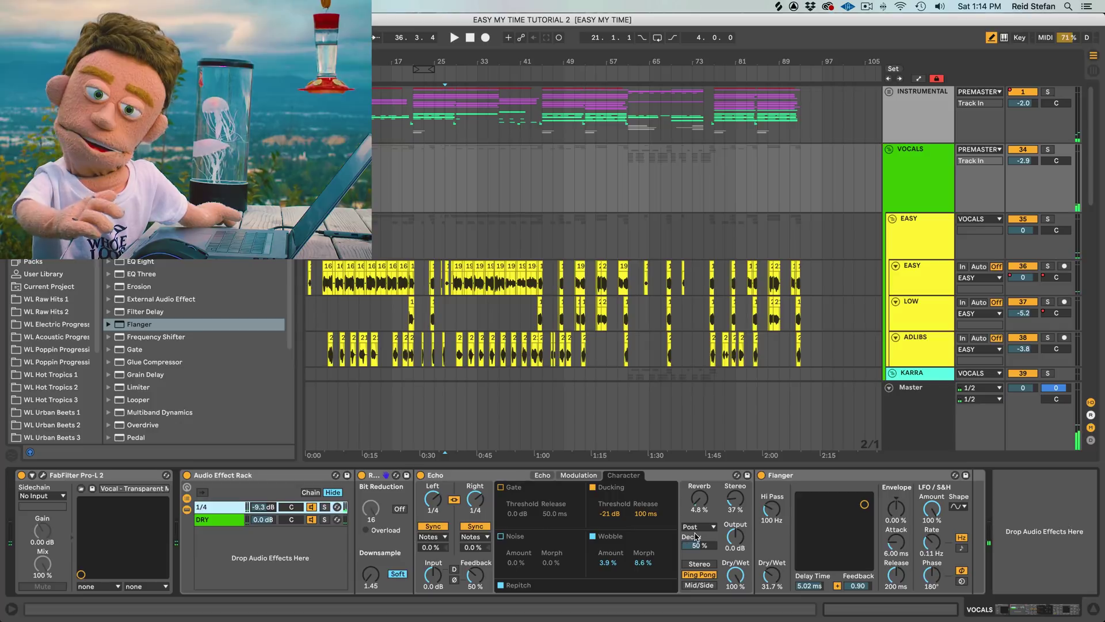
- Hide the device panel and reveal the return tracks with their send levels
{"action": "left_click", "coordinate": [1094, 609]}
{"action": "scroll", "coordinate": [835, 449], "scroll_direction": "down", "scroll_amount": 3}
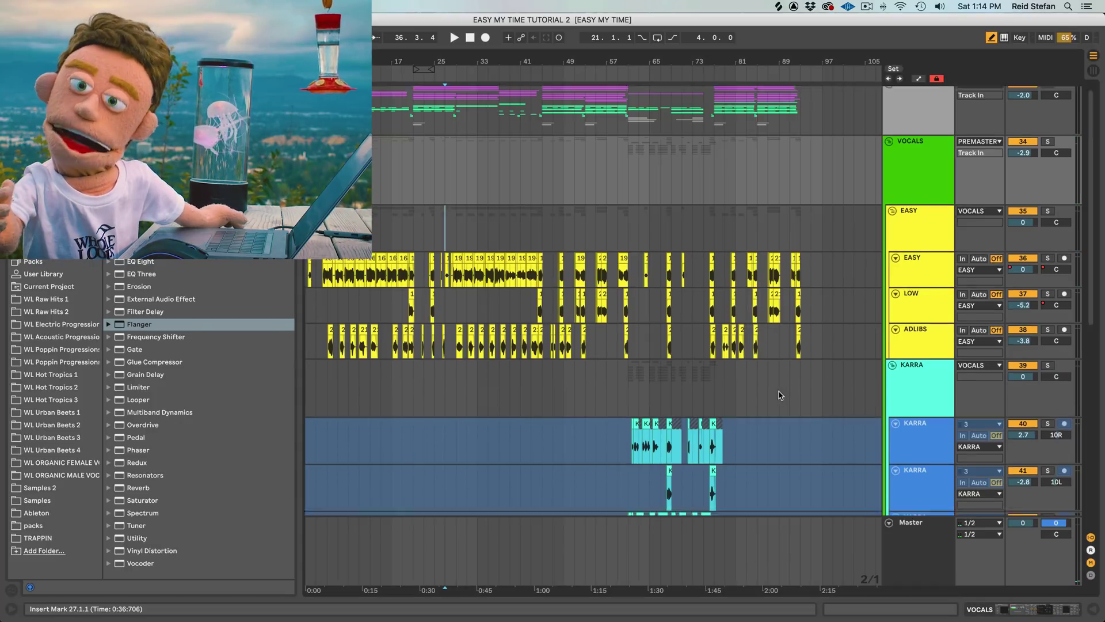
{"action": "scroll", "coordinate": [840, 323], "scroll_direction": "up", "scroll_amount": 2}
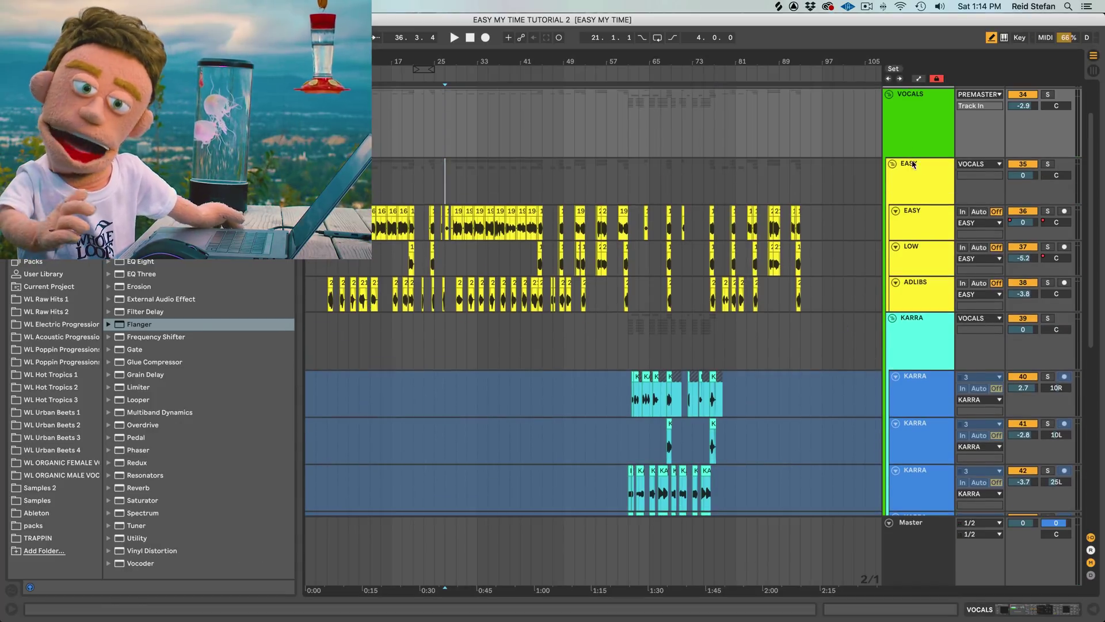
{"action": "scroll", "coordinate": [923, 259], "scroll_direction": "down", "scroll_amount": 3}
{"action": "scroll", "coordinate": [942, 485], "scroll_direction": "up", "scroll_amount": 3}
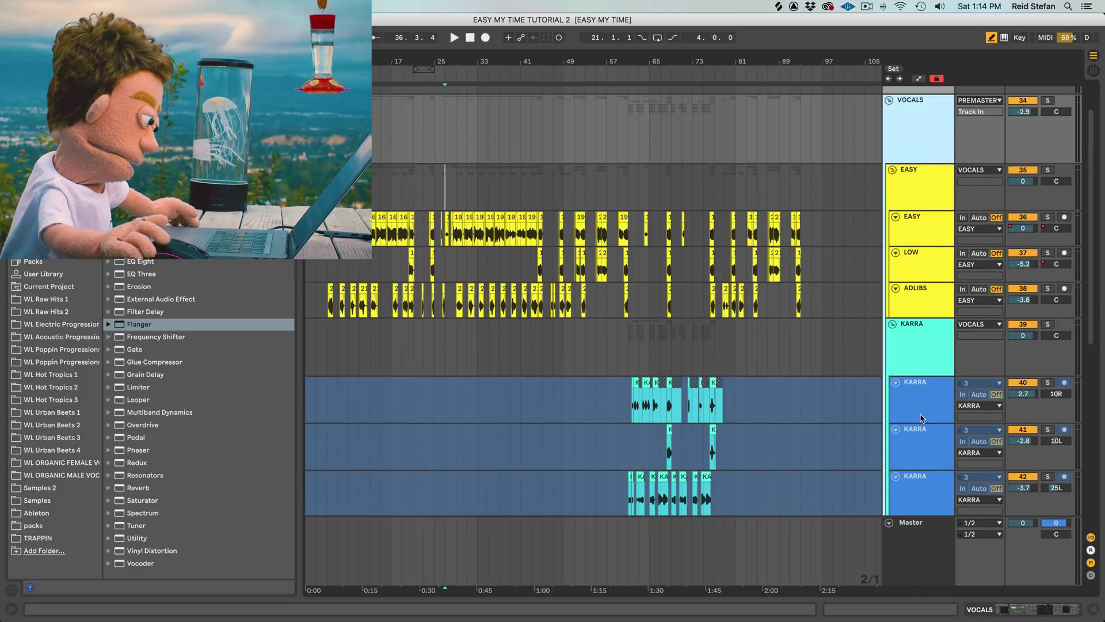
{"action": "key", "text": "super+alt+t"}
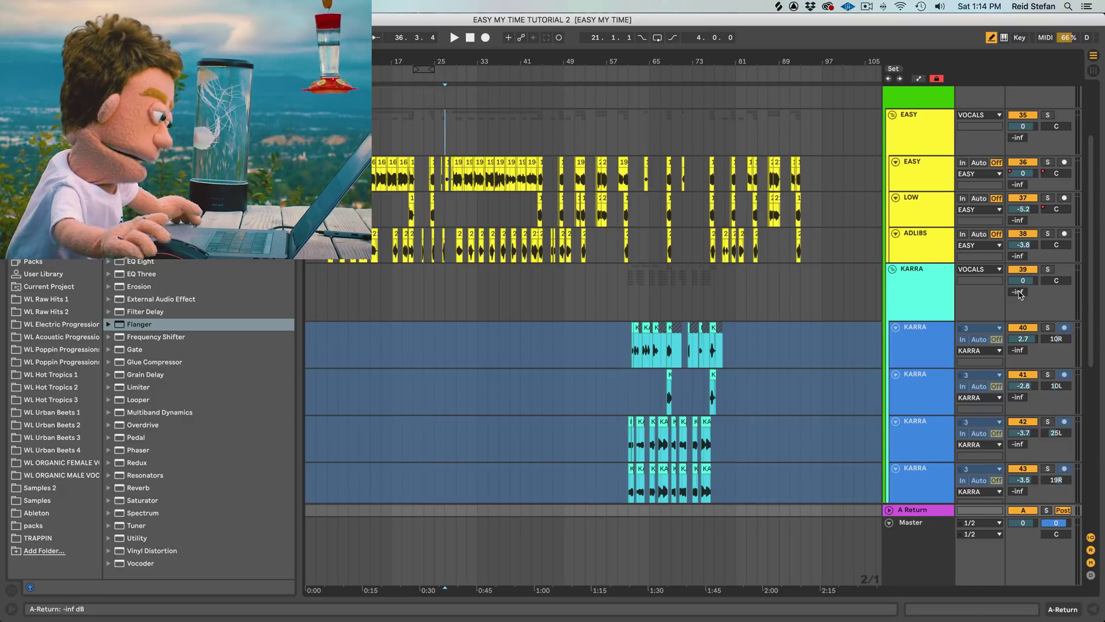
- Try A Return sends on the EASY group and track 41, then turn them back off
{"action": "left_click_drag", "start_coordinate": [1019, 137], "coordinate": [1019, 135]}
{"action": "scroll", "coordinate": [996, 383], "scroll_direction": "down", "scroll_amount": 5}
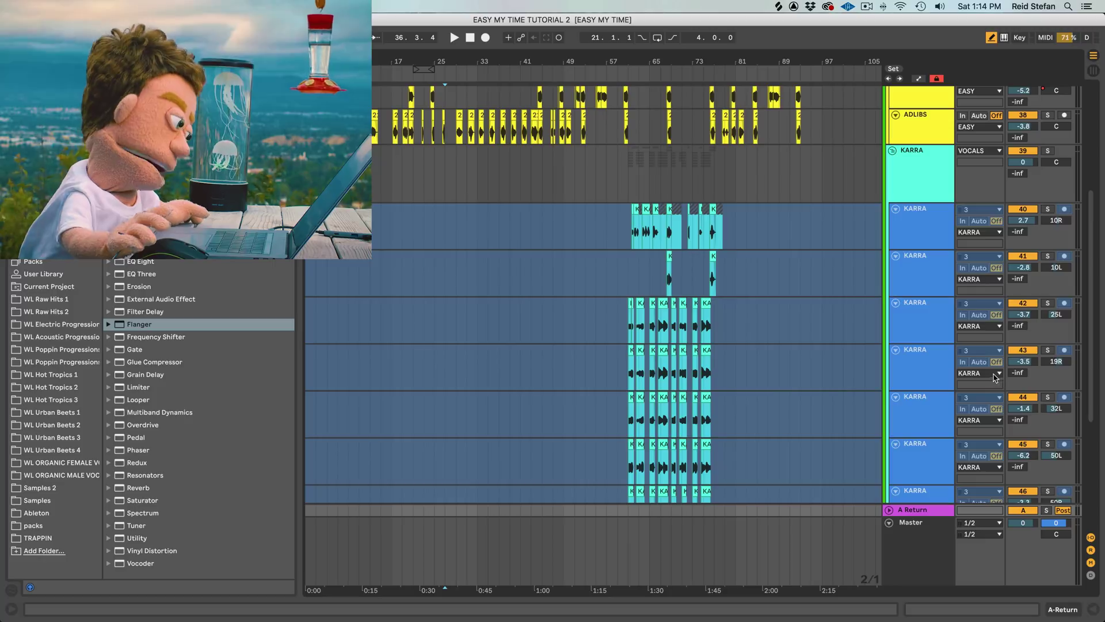
{"action": "left_click", "coordinate": [1016, 280]}
{"action": "type", "text": "0"}
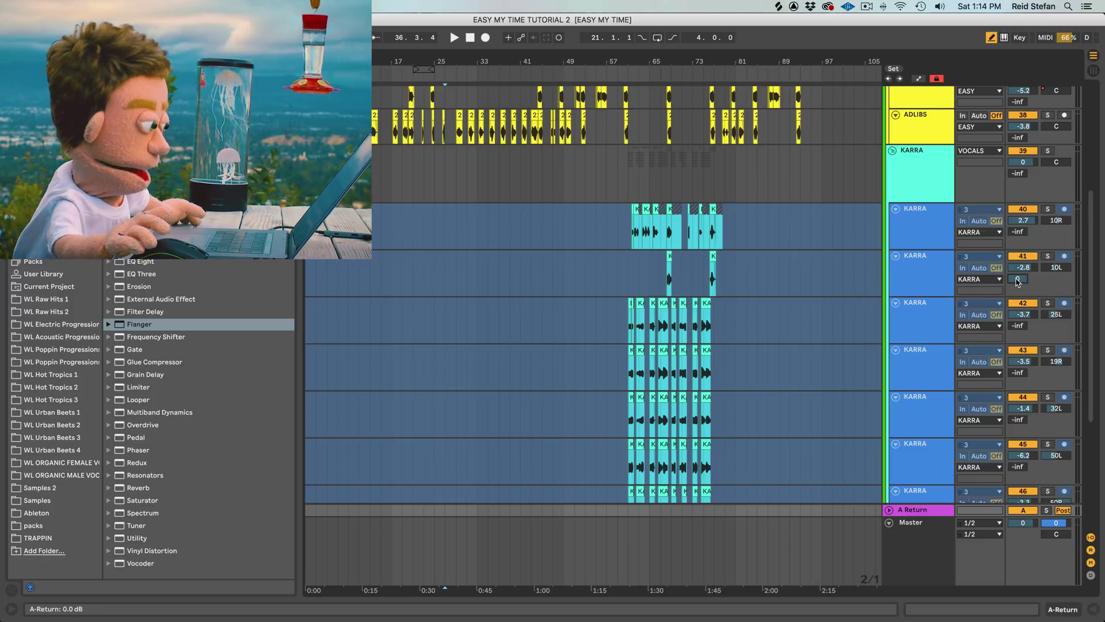
{"action": "left_click_drag", "start_coordinate": [1017, 281], "coordinate": [1017, 306]}
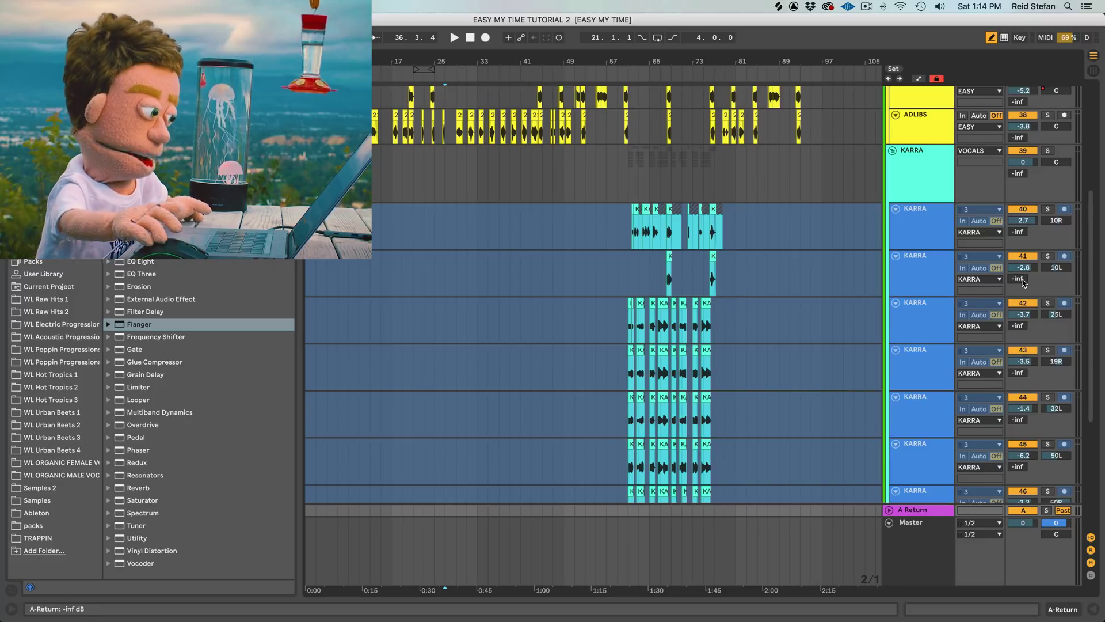
{"action": "scroll", "coordinate": [1023, 282], "scroll_direction": "up", "scroll_amount": 8}
{"action": "left_click_drag", "start_coordinate": [1018, 220], "coordinate": [1018, 245]}
{"action": "left_click", "coordinate": [915, 511]}
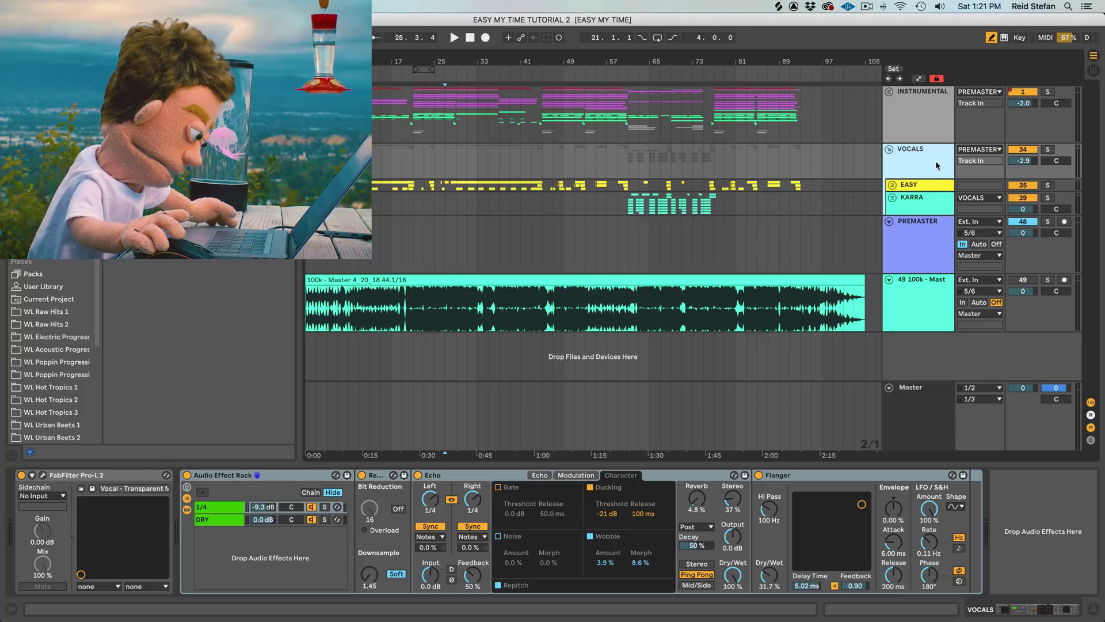
- Load CLA-76 Stereo onto return A and Aphex Vintage Exciter Stereo onto return B
{"action": "key", "text": "super+alt+t"}
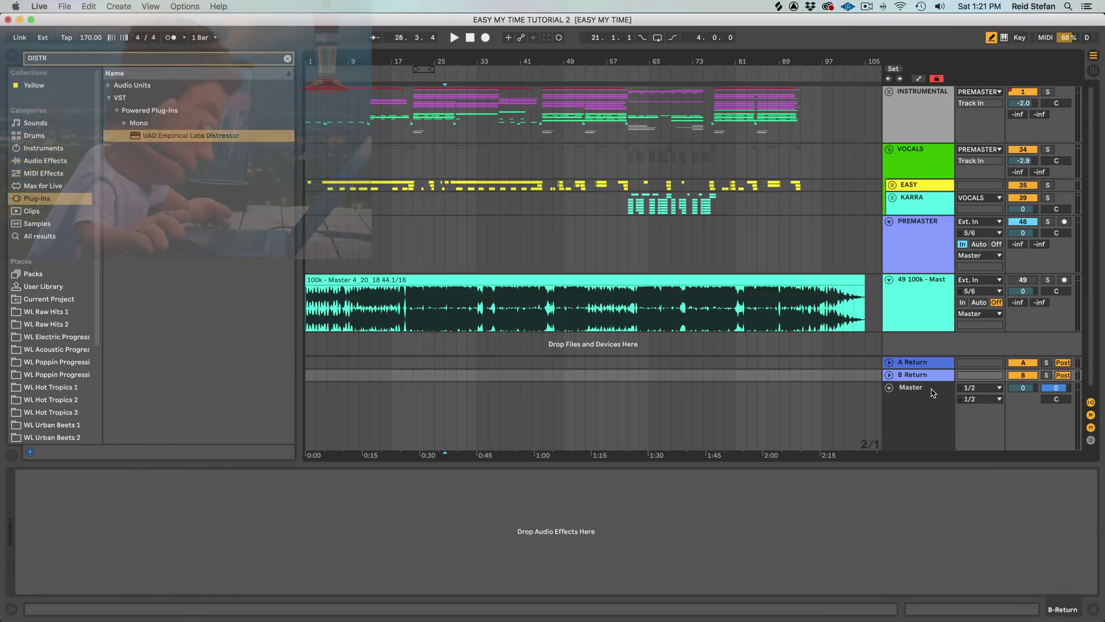
{"action": "left_click", "coordinate": [910, 368]}
{"action": "left_click", "coordinate": [251, 61]}
{"action": "type", "text": "cla-76"}
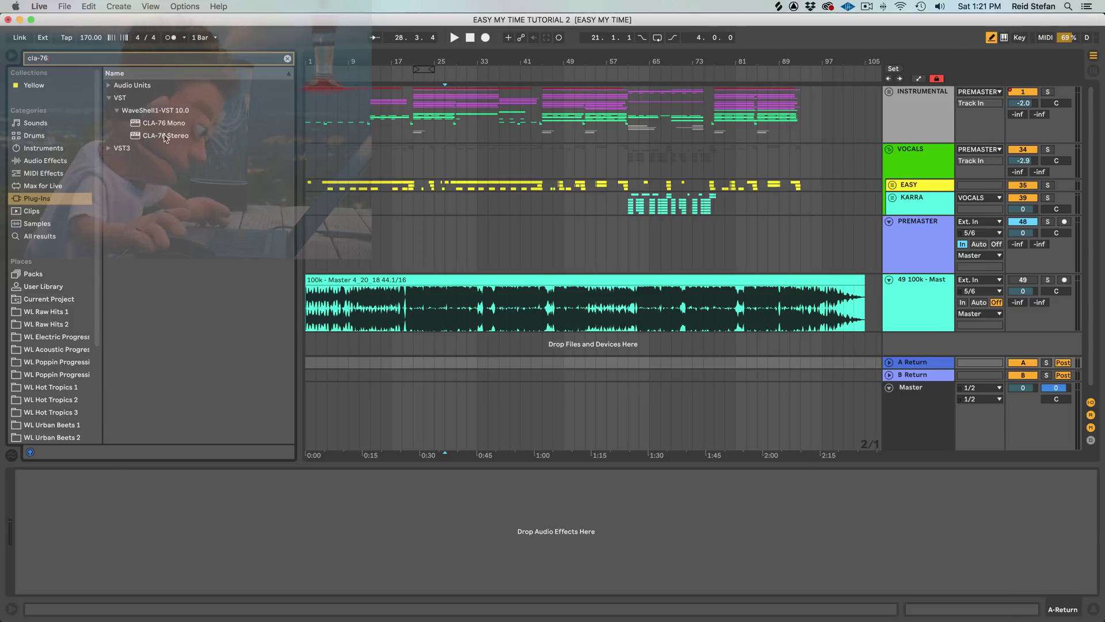
{"action": "double_click", "coordinate": [166, 136]}
{"action": "type", "text": "aphex"}
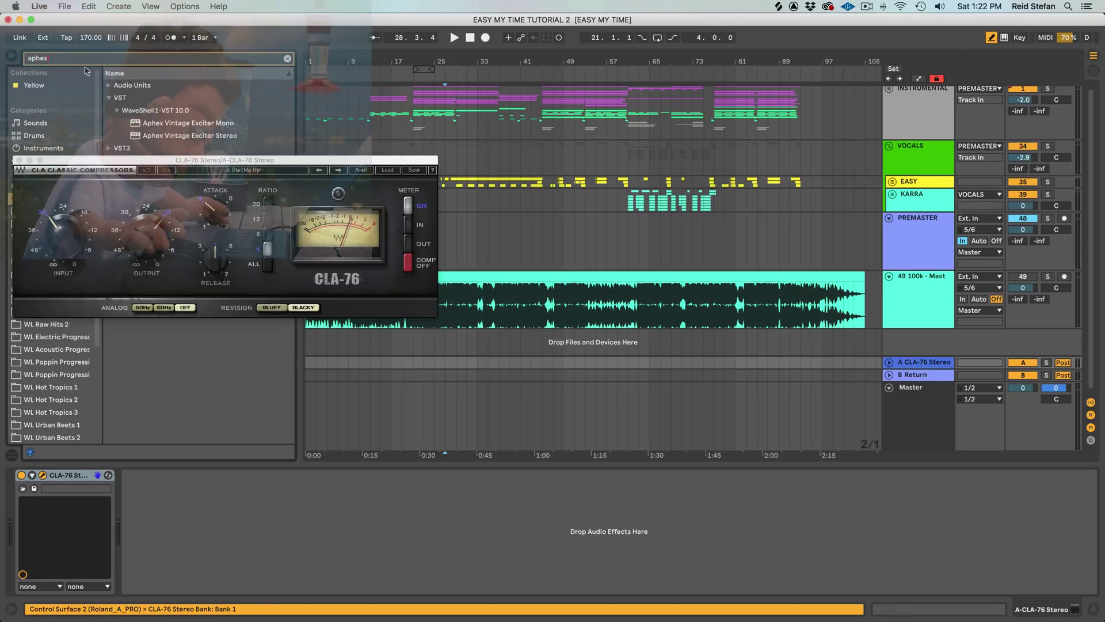
{"action": "left_click_drag", "start_coordinate": [190, 135], "coordinate": [891, 364]}
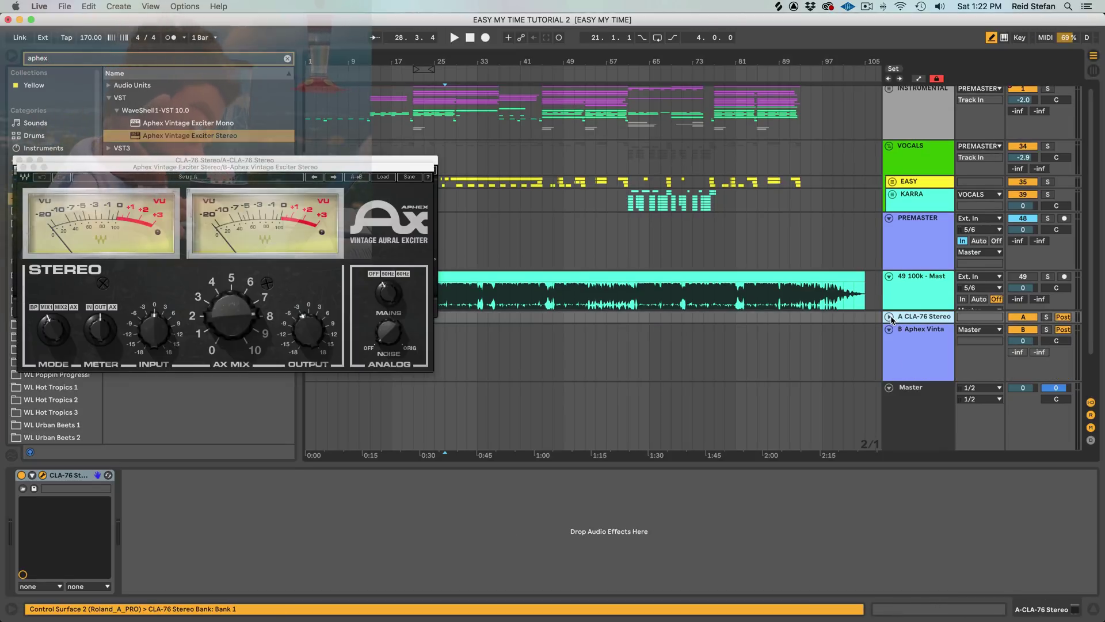
- Set the A CLA-76 return's volume to -30.0 dB
{"action": "left_click", "coordinate": [890, 317]}
{"action": "left_click", "coordinate": [1030, 287]}
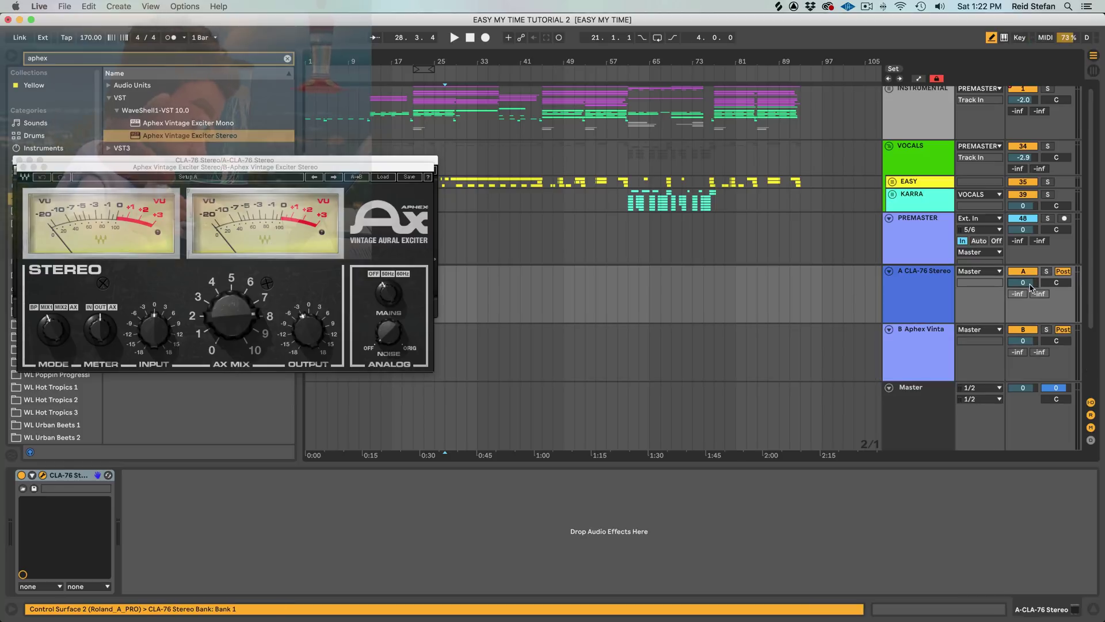
{"action": "type", "text": "-30"}
{"action": "key", "text": "Return"}
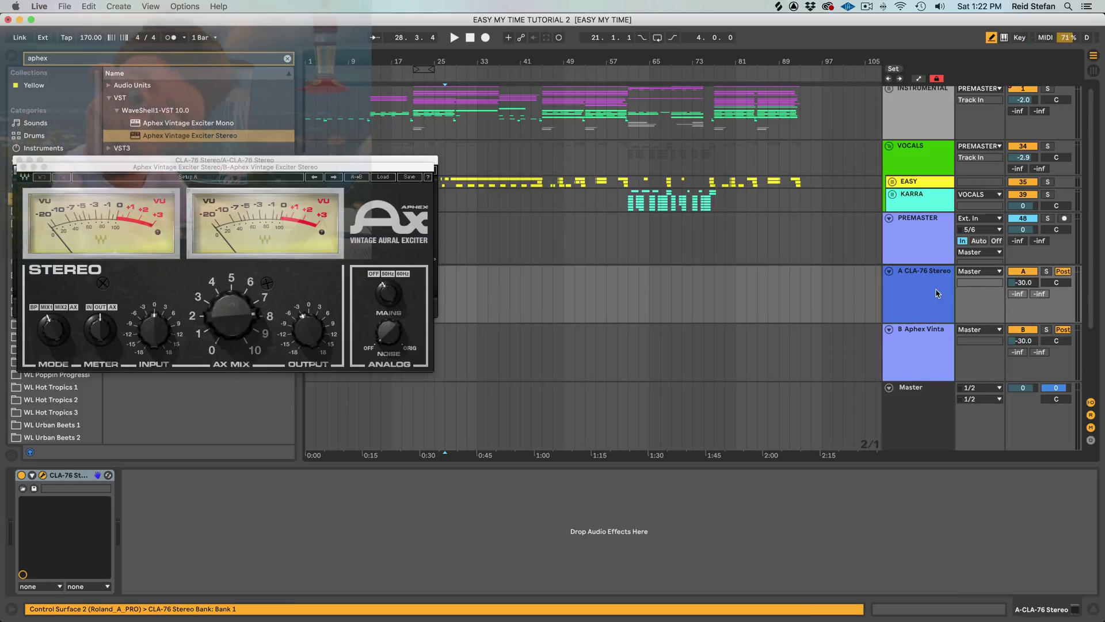
- Adjust the Aphex mode and input, lengthen the CLA-76 release slightly, and close both plugin windows
{"action": "left_click", "coordinate": [99, 334]}
{"action": "left_click", "coordinate": [53, 329]}
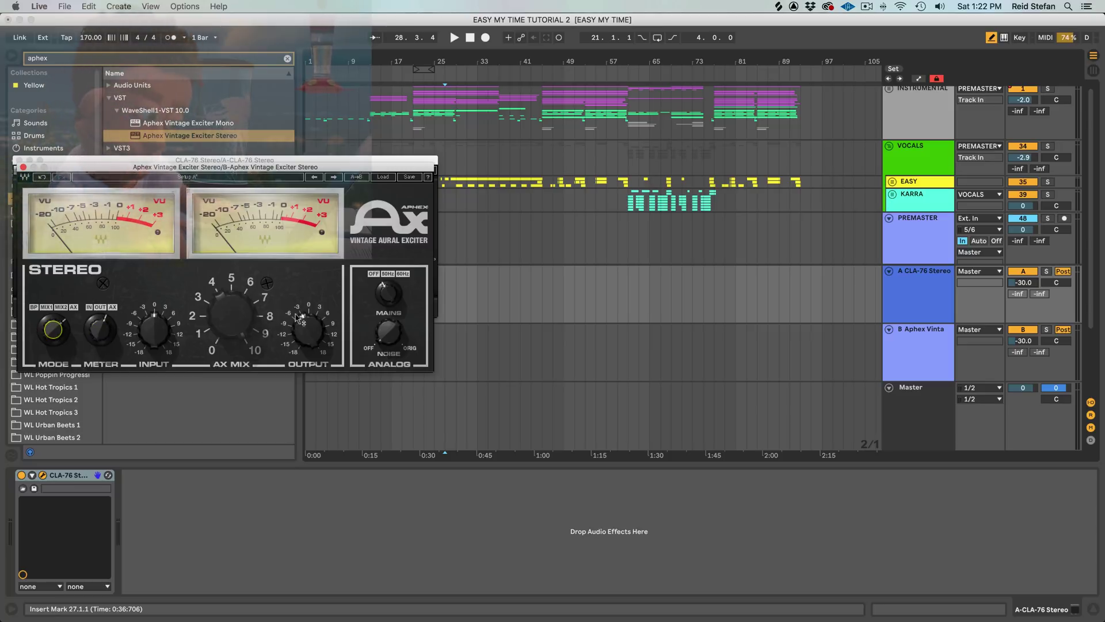
{"action": "left_click", "coordinate": [155, 330]}
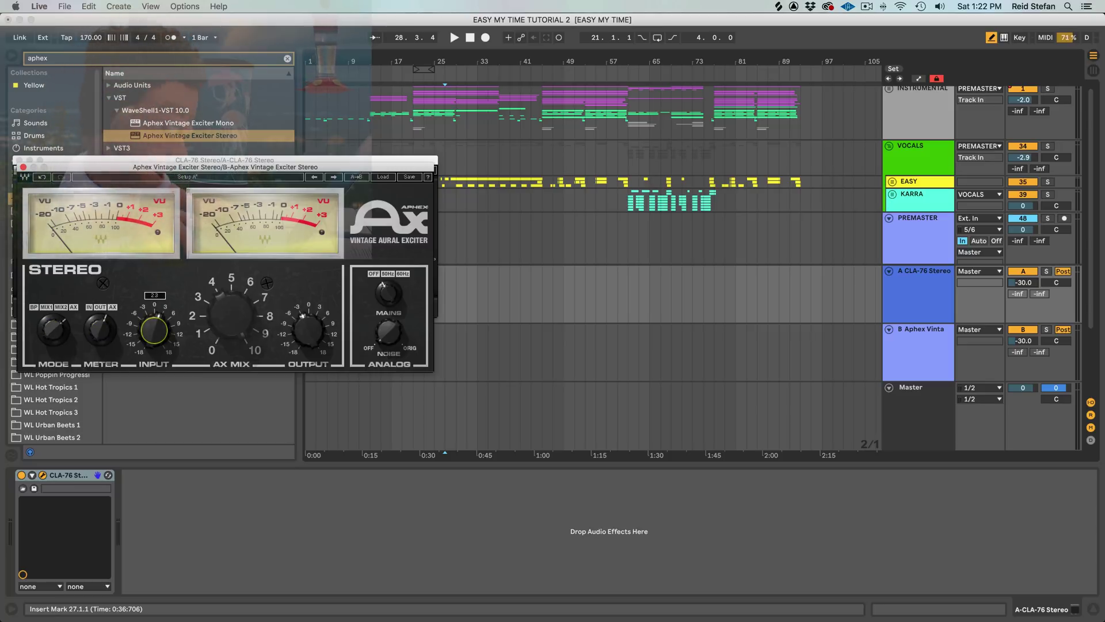
{"action": "left_click", "coordinate": [22, 168]}
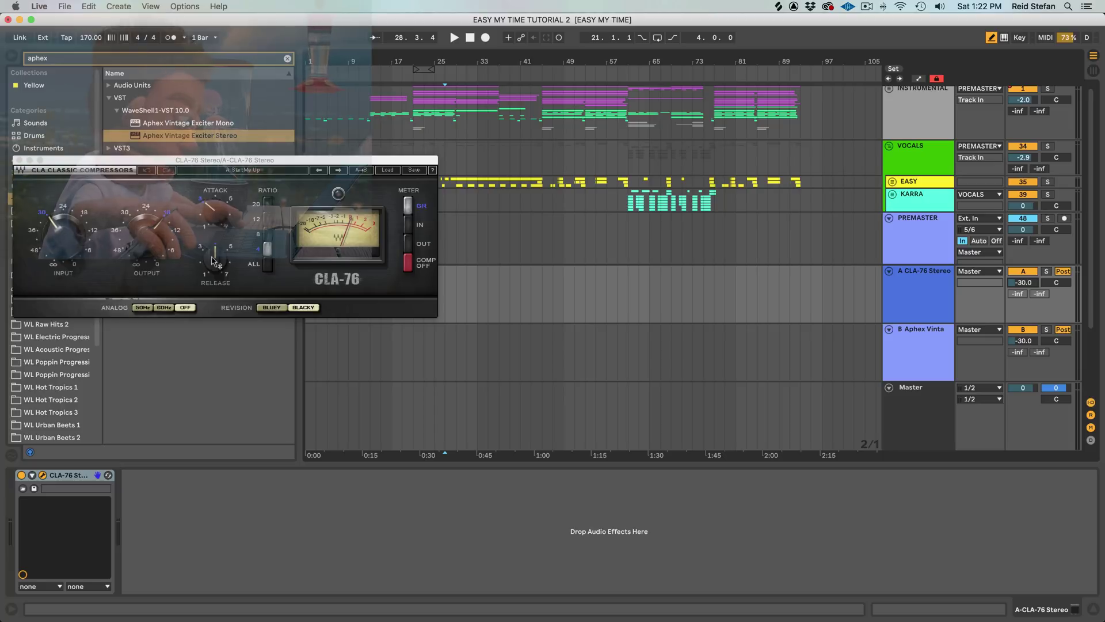
{"action": "left_click_drag", "start_coordinate": [215, 258], "coordinate": [213, 256]}
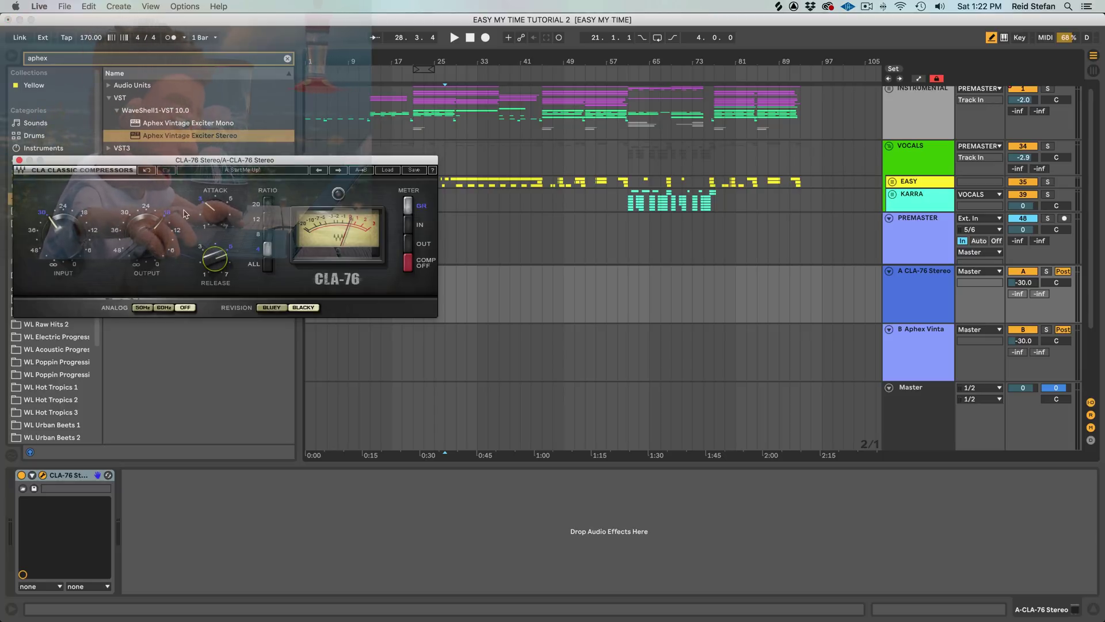
{"action": "left_click", "coordinate": [18, 161]}
- Hide the device area, fold the VOCALS group and unfold the INSTRUMENTAL group
{"action": "key", "text": "super+z"}
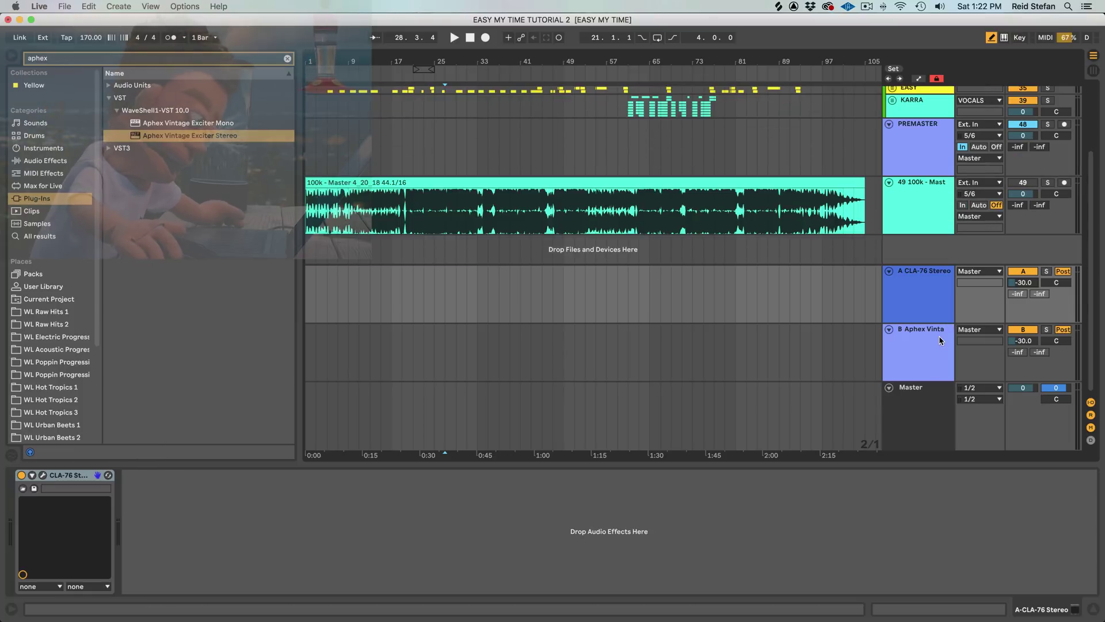
{"action": "left_click", "coordinate": [1094, 609]}
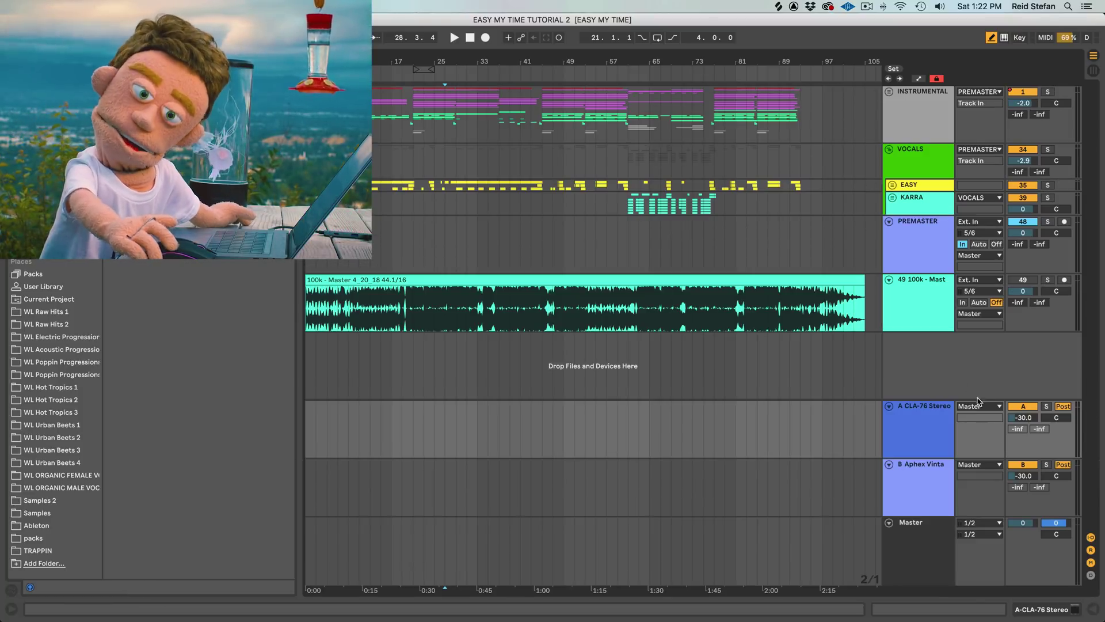
{"action": "left_click", "coordinate": [934, 154]}
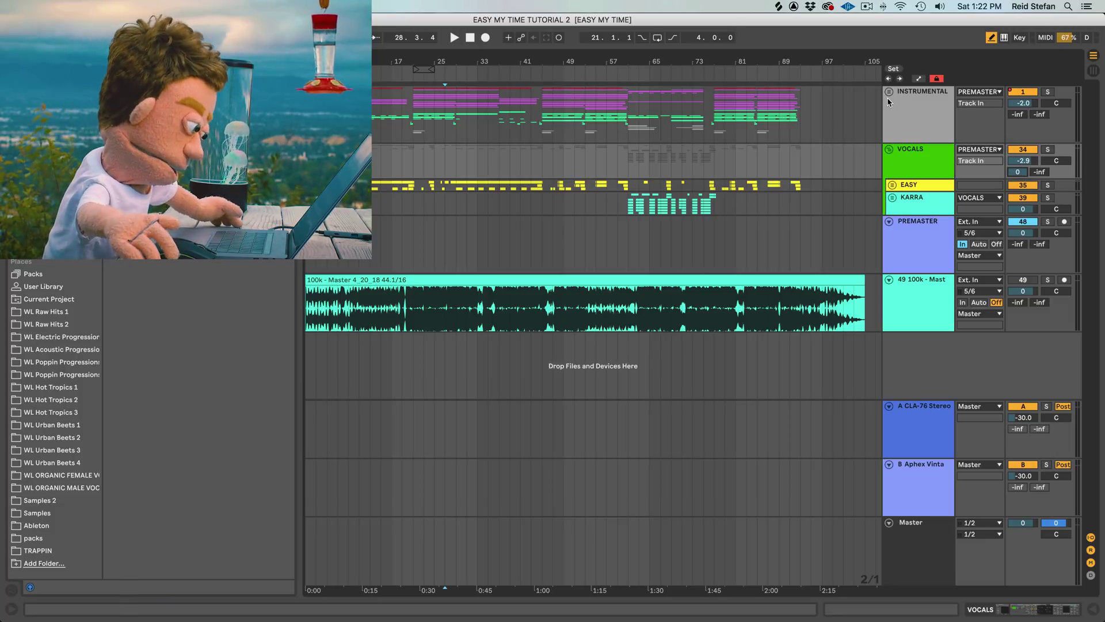
{"action": "left_click", "coordinate": [890, 149]}
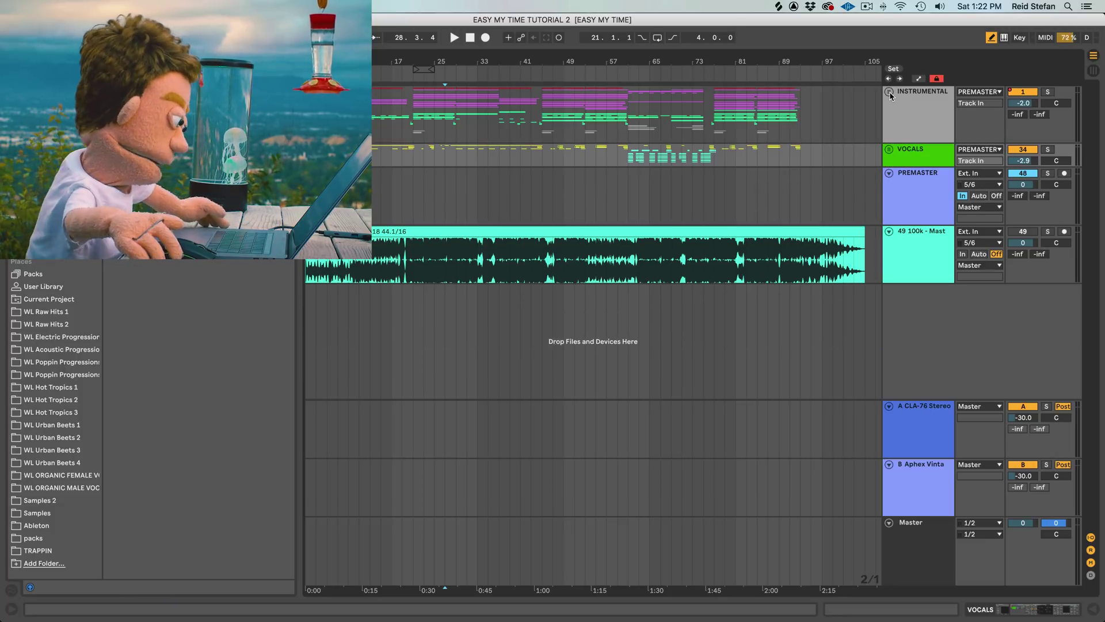
{"action": "left_click", "coordinate": [889, 92]}
- Raise DRUM SUM's sends to the CLA-76 and Aphex returns to 0 dB
{"action": "left_click", "coordinate": [931, 235]}
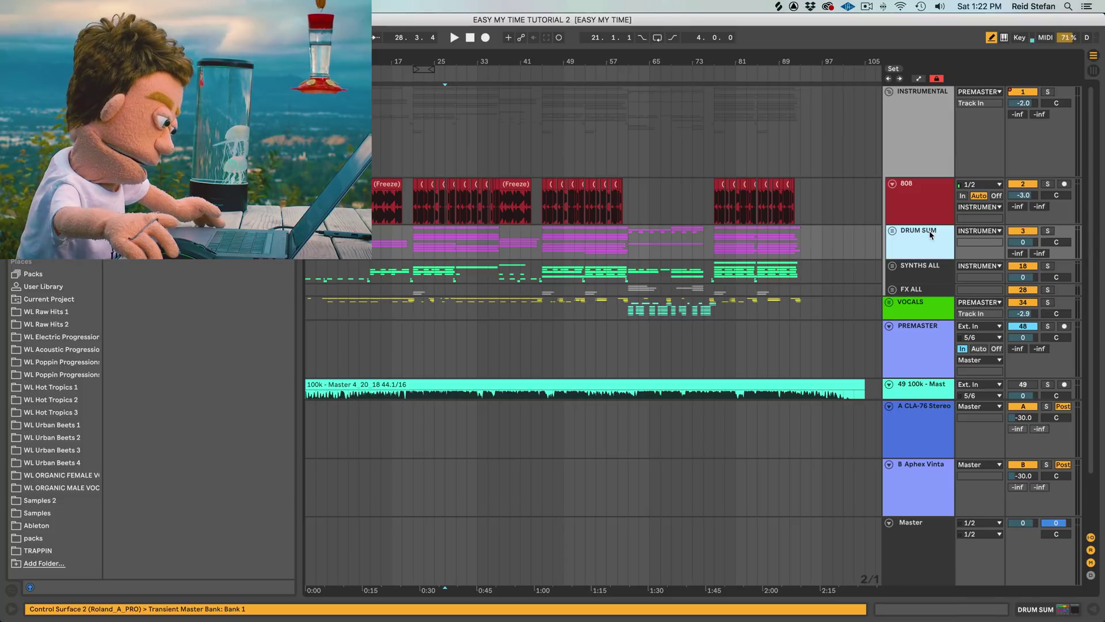
{"action": "left_click", "coordinate": [917, 290]}
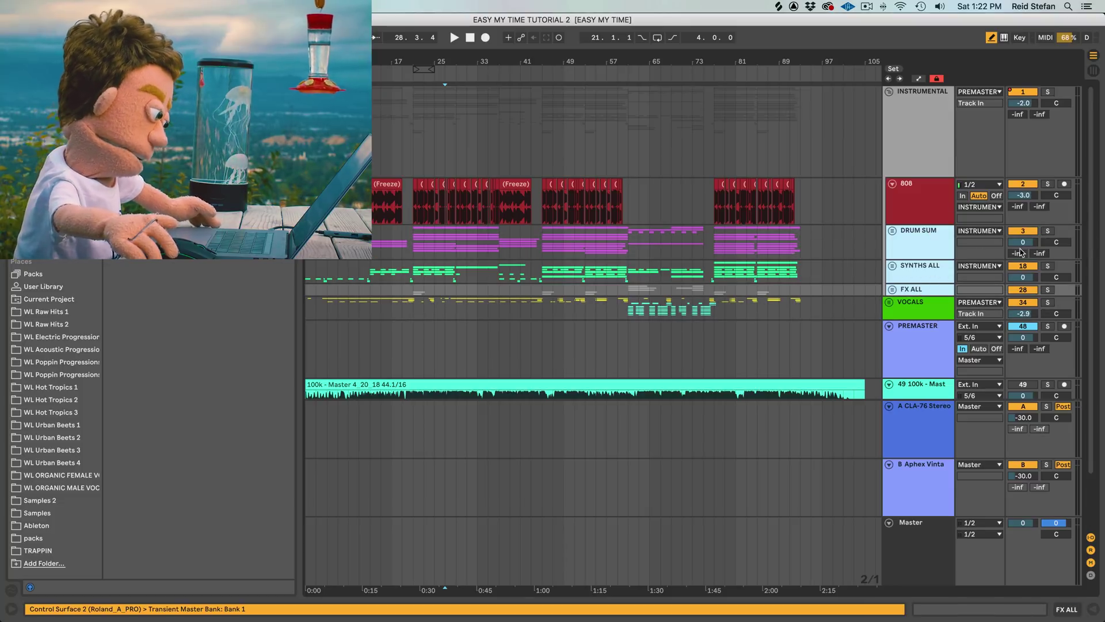
{"action": "left_click_drag", "start_coordinate": [1019, 253], "coordinate": [1019, 233]}
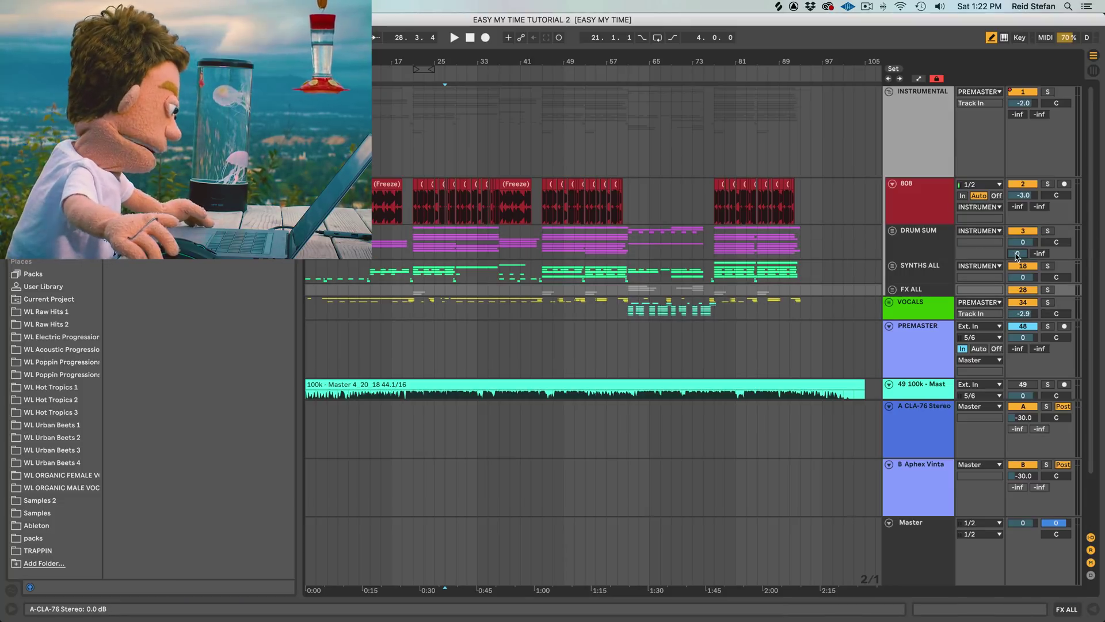
{"action": "left_click", "coordinate": [940, 260]}
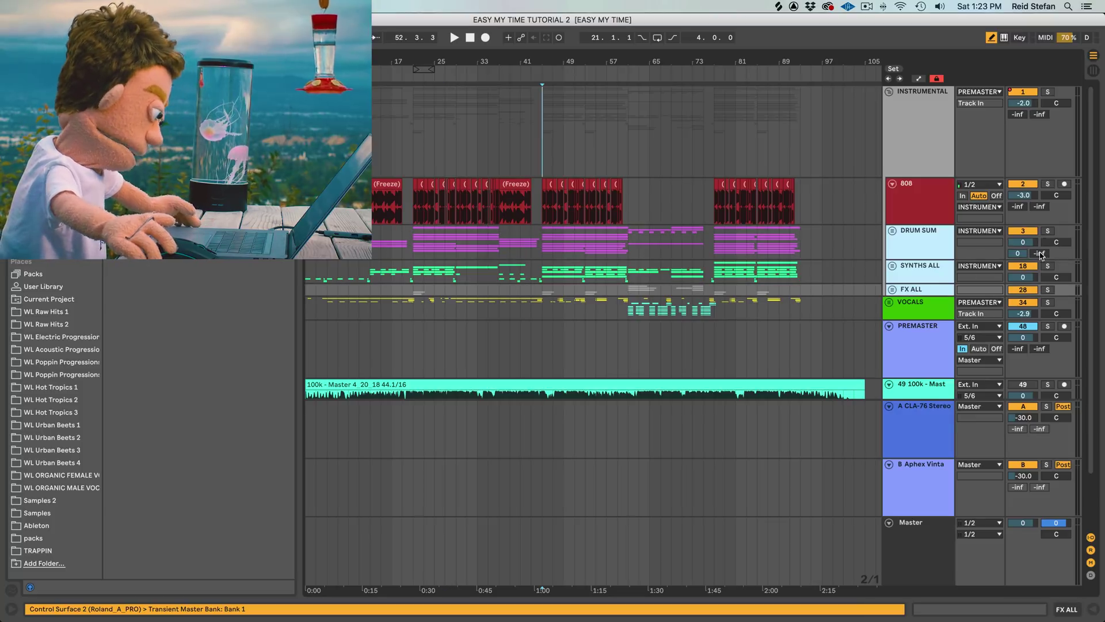
{"action": "left_click_drag", "start_coordinate": [1046, 256], "coordinate": [1046, 246]}
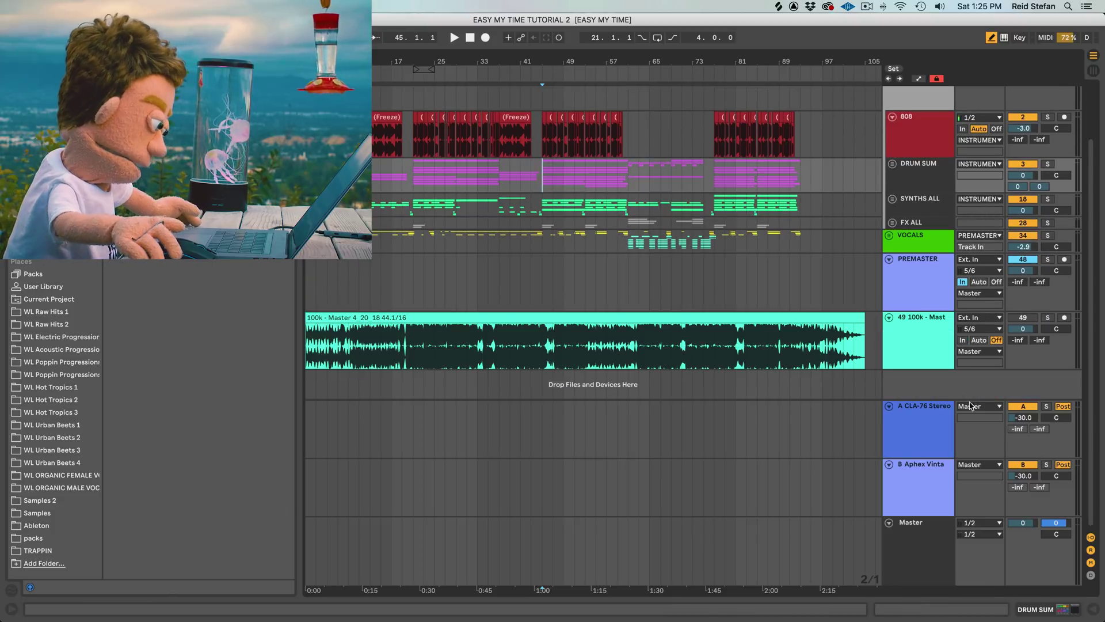
- Change the CLA-76 and Aphex return outputs from Master to PREMASTER
{"action": "left_click", "coordinate": [971, 406]}
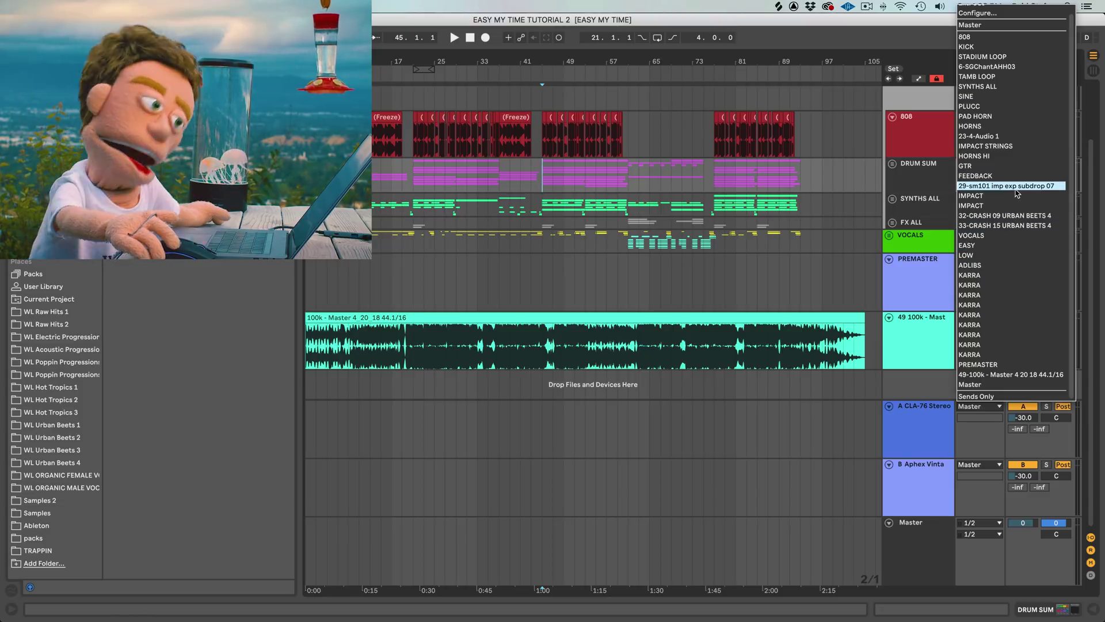
{"action": "left_click", "coordinate": [981, 465]}
{"action": "left_click", "coordinate": [982, 465]}
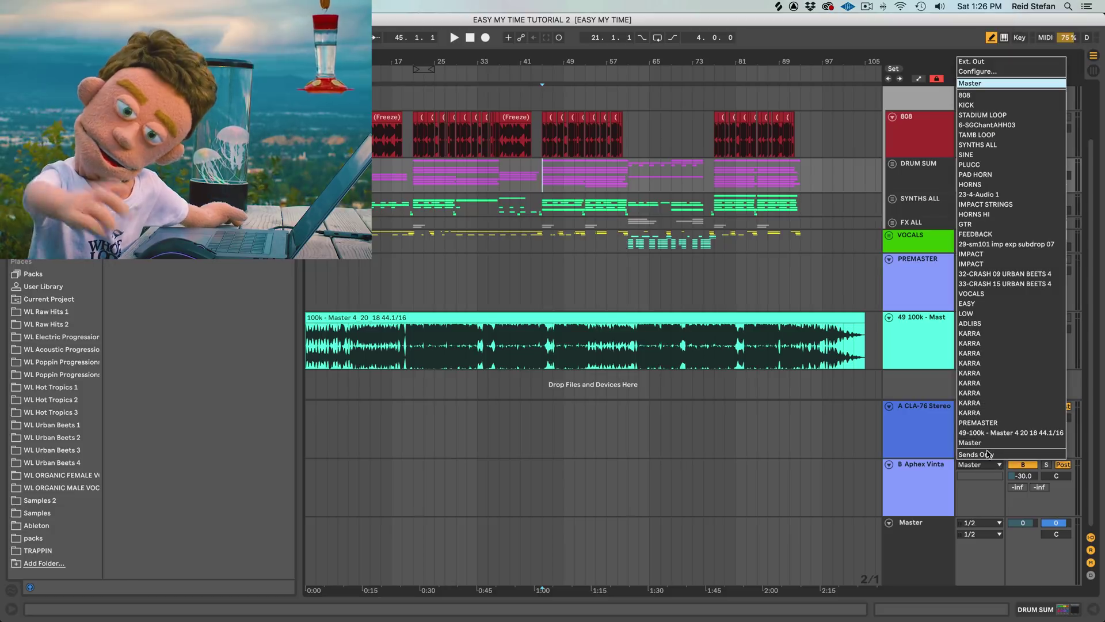
{"action": "left_click", "coordinate": [959, 422]}
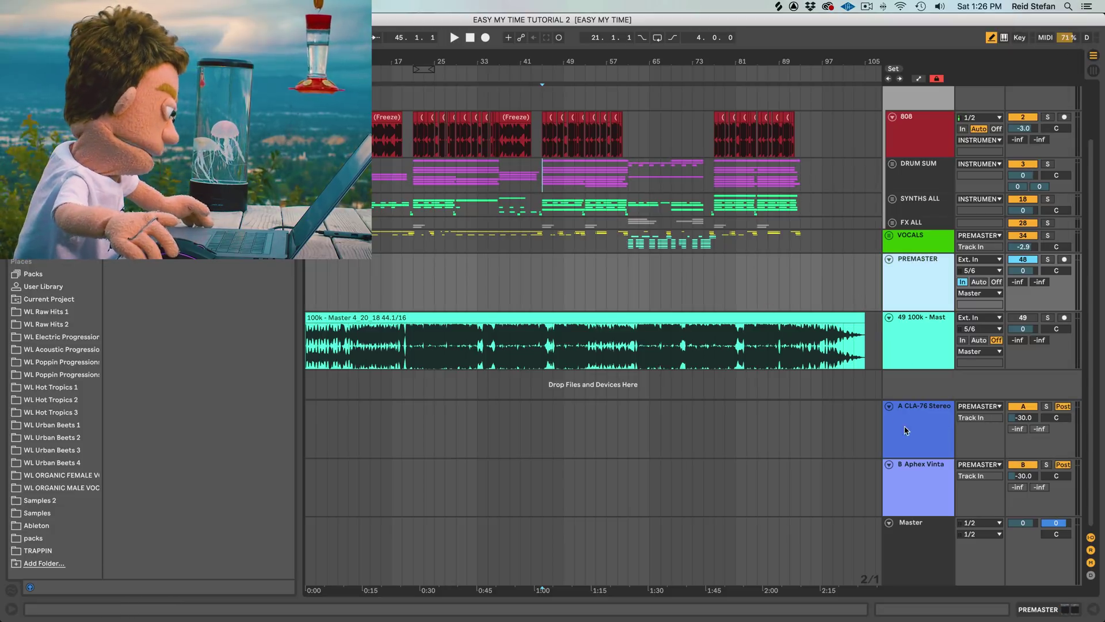
{"action": "left_click", "coordinate": [910, 475]}
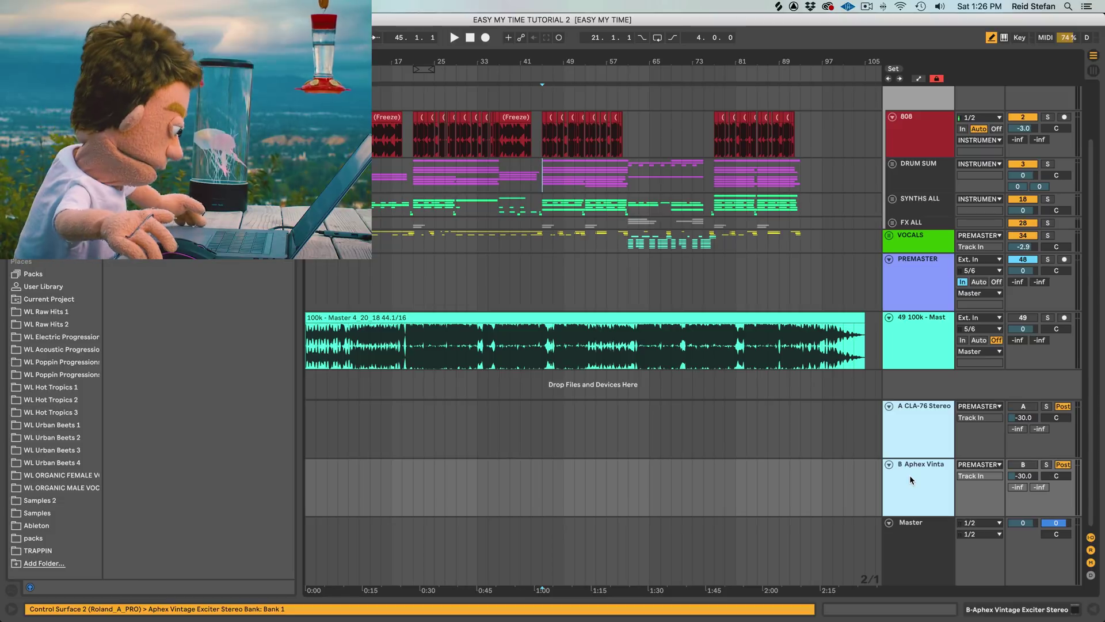
- During playback, toggle both effect returns off and on three times, then set them to -27.3 dB
{"action": "key", "text": "space"}
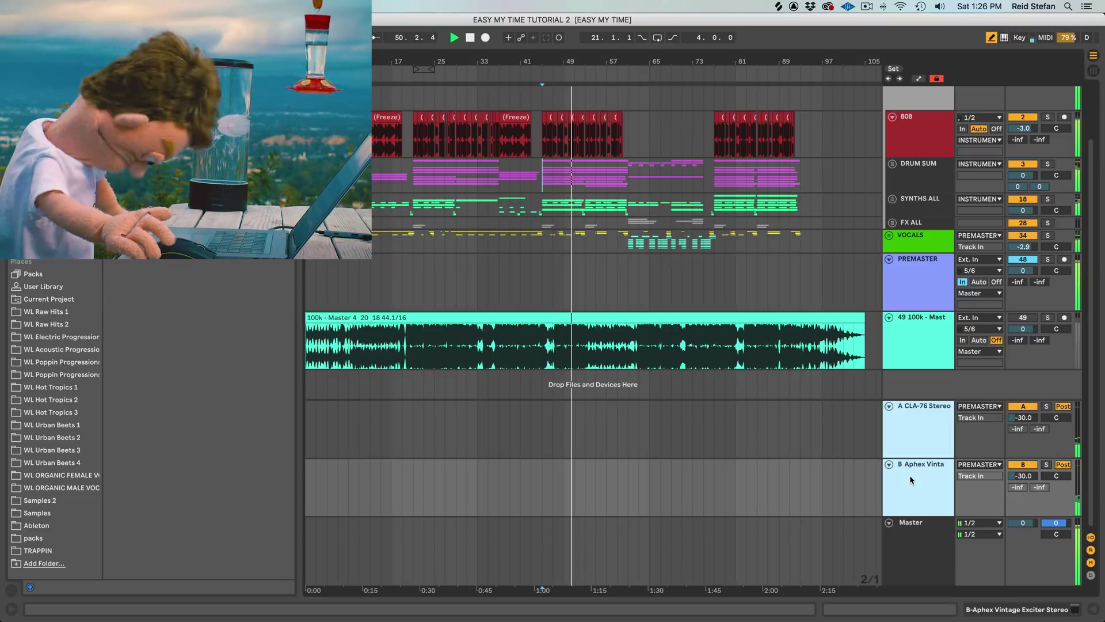
{"action": "key", "text": "0"}
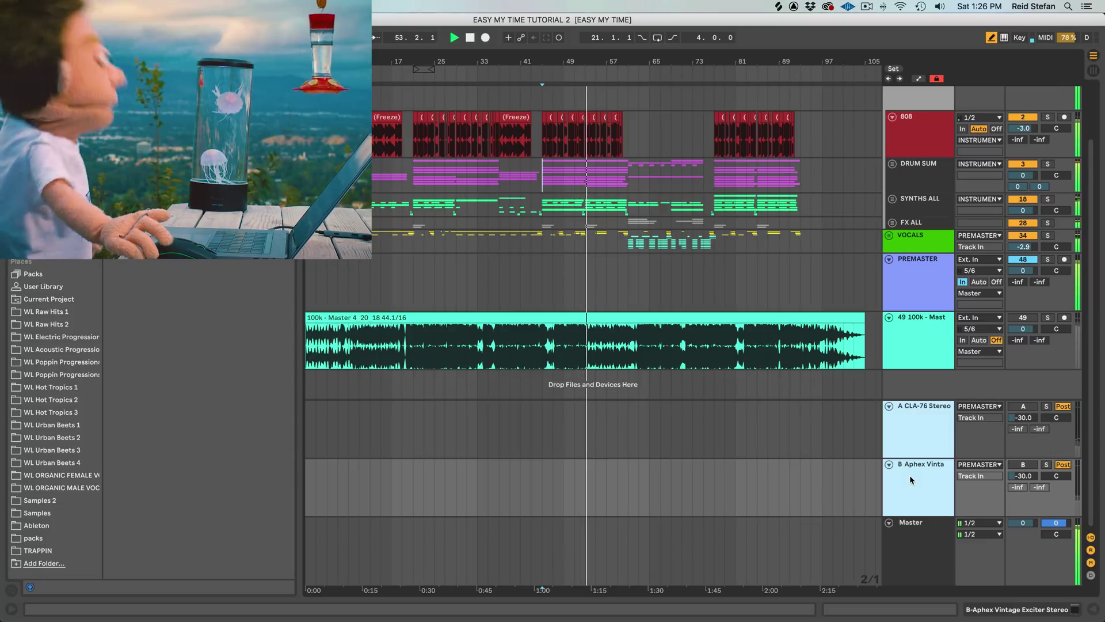
{"action": "key", "text": "0"}
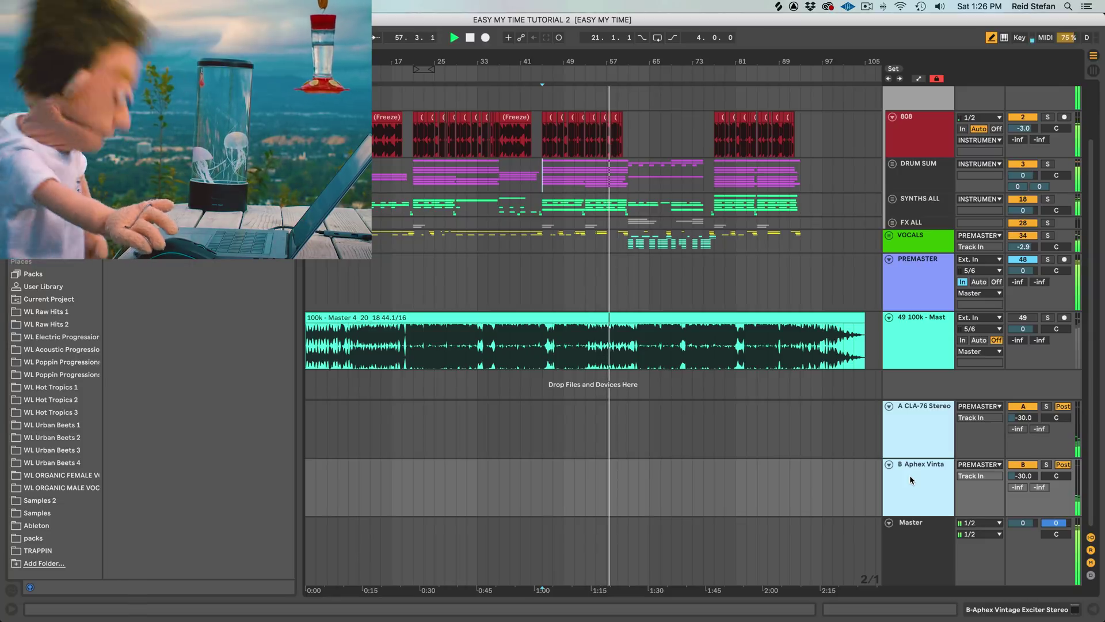
{"action": "key", "text": "0"}
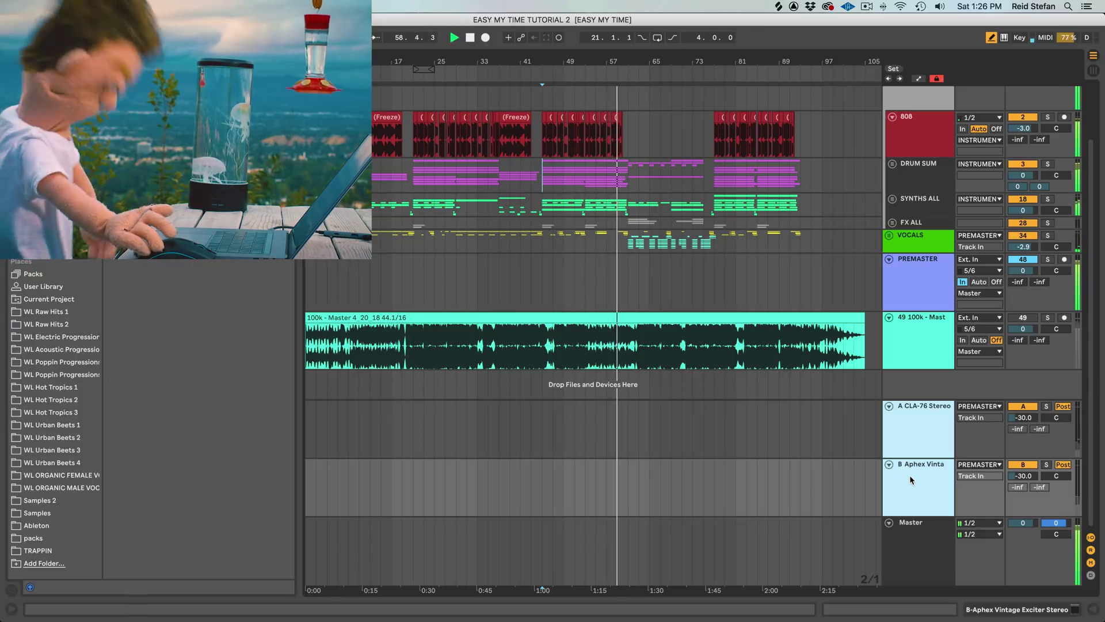
{"action": "key", "text": "0"}
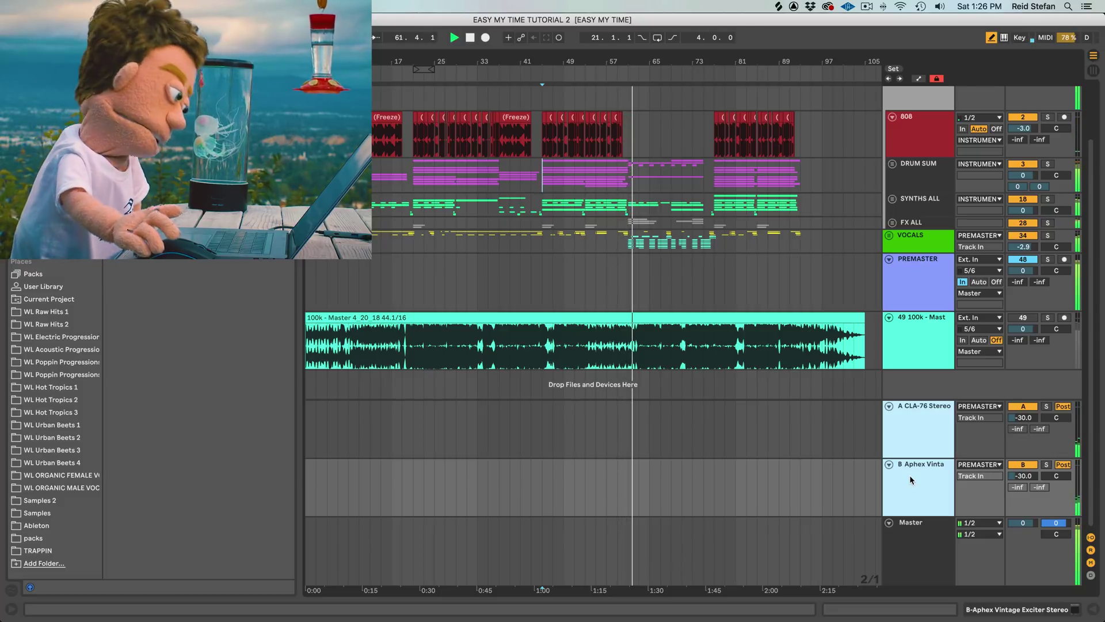
{"action": "key", "text": "0"}
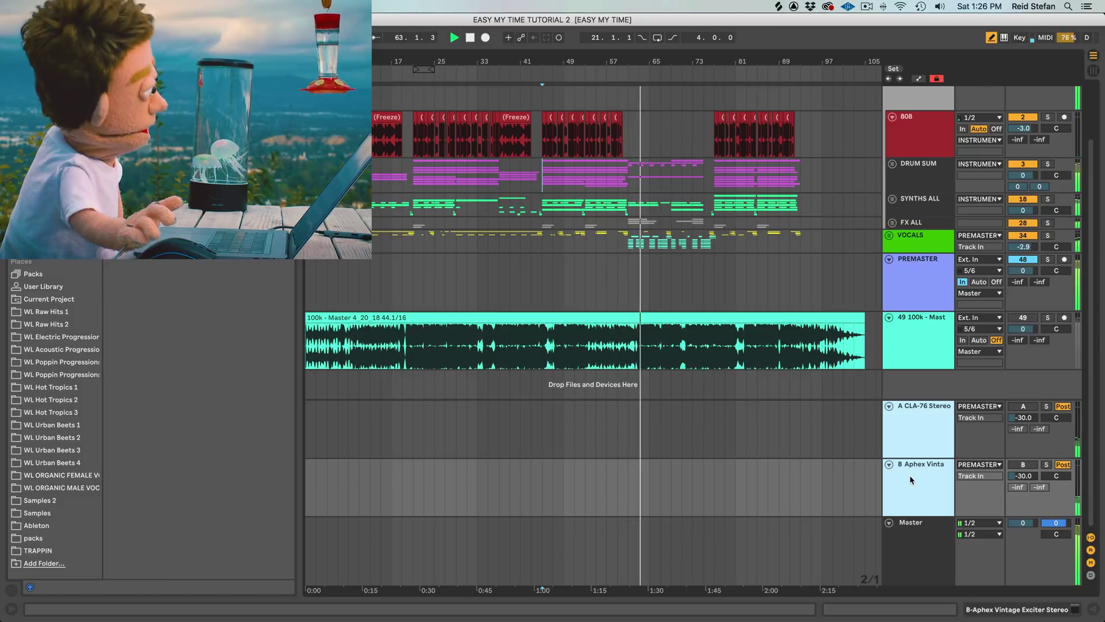
{"action": "key", "text": "0"}
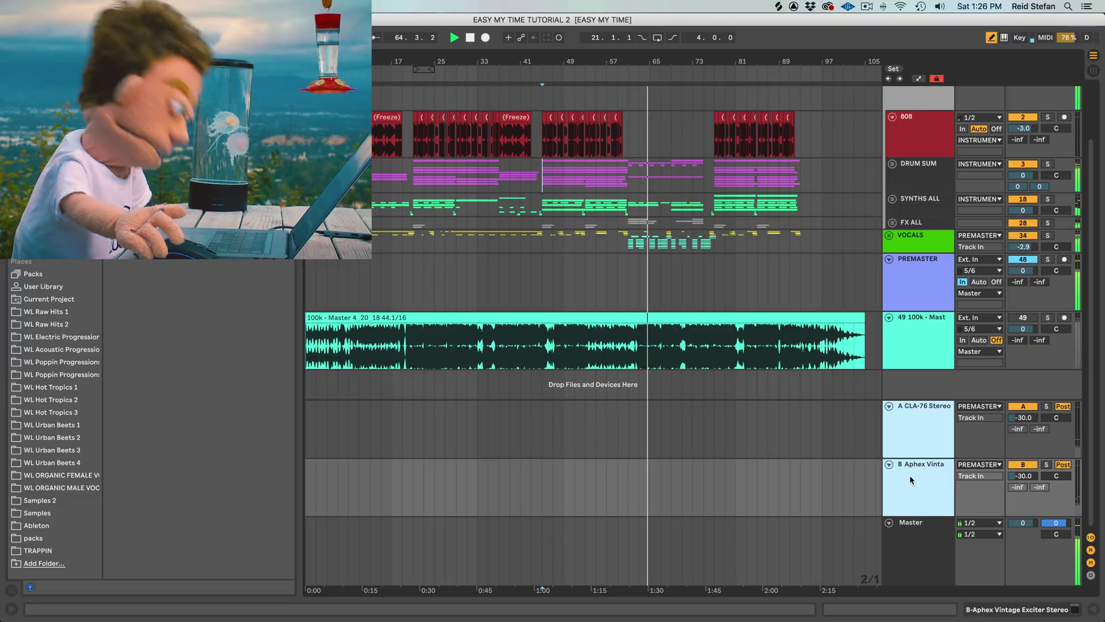
{"action": "left_click_drag", "start_coordinate": [1023, 476], "coordinate": [1024, 461]}
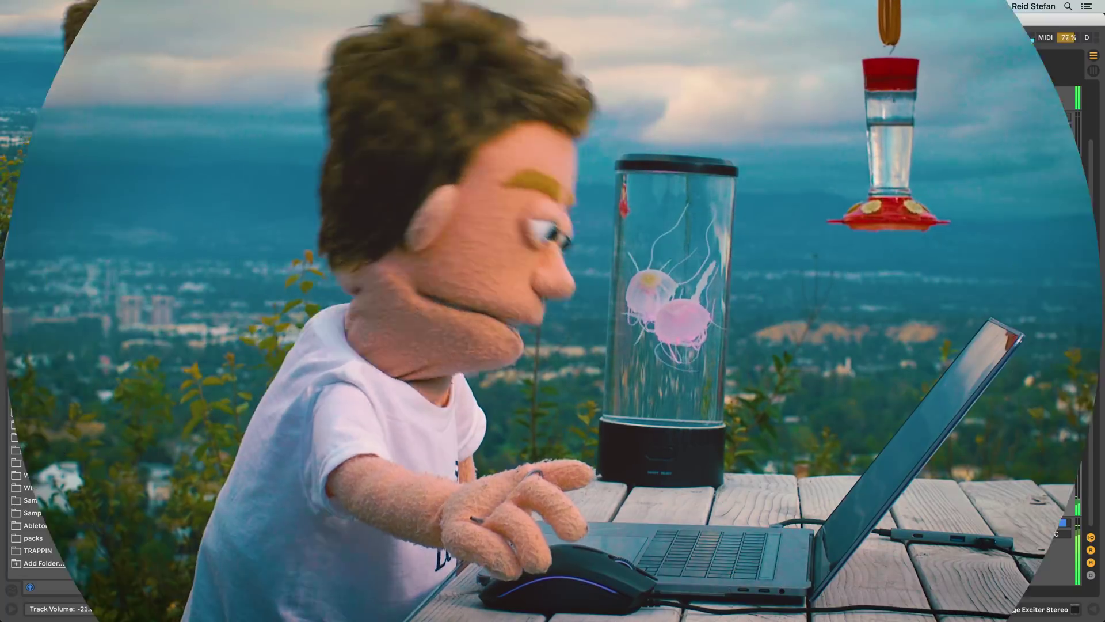